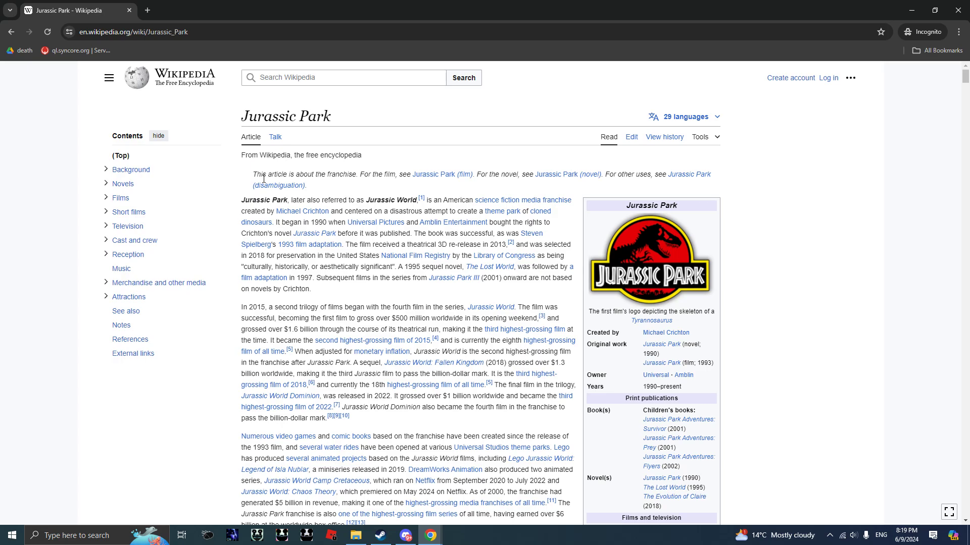
- From Jurassic Park, open and view the Universal Pictures and then United States articles in new tabs
{"action": "middle_click", "coordinate": [376, 222]}
{"action": "left_click", "coordinate": [221, 11]}
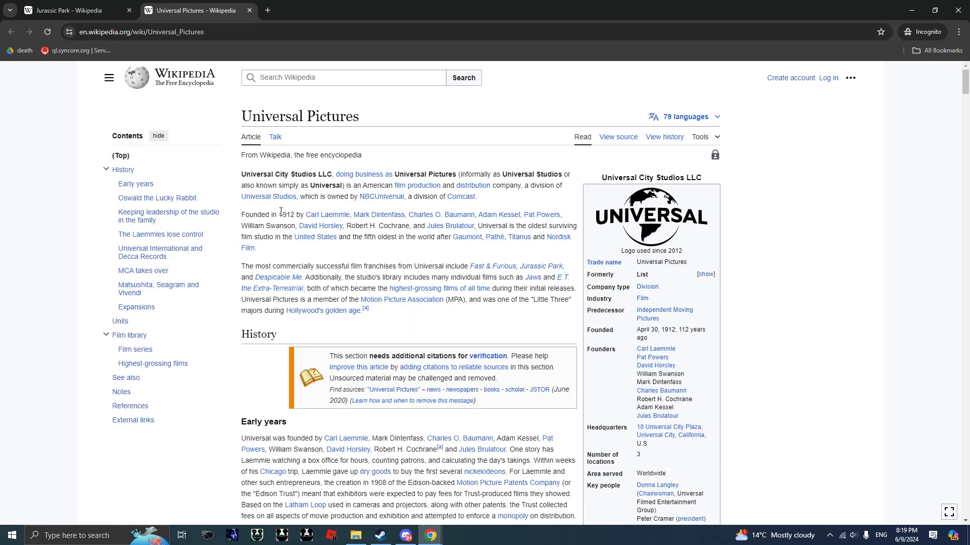
{"action": "middle_click", "coordinate": [316, 237]}
{"action": "left_click", "coordinate": [311, 11]}
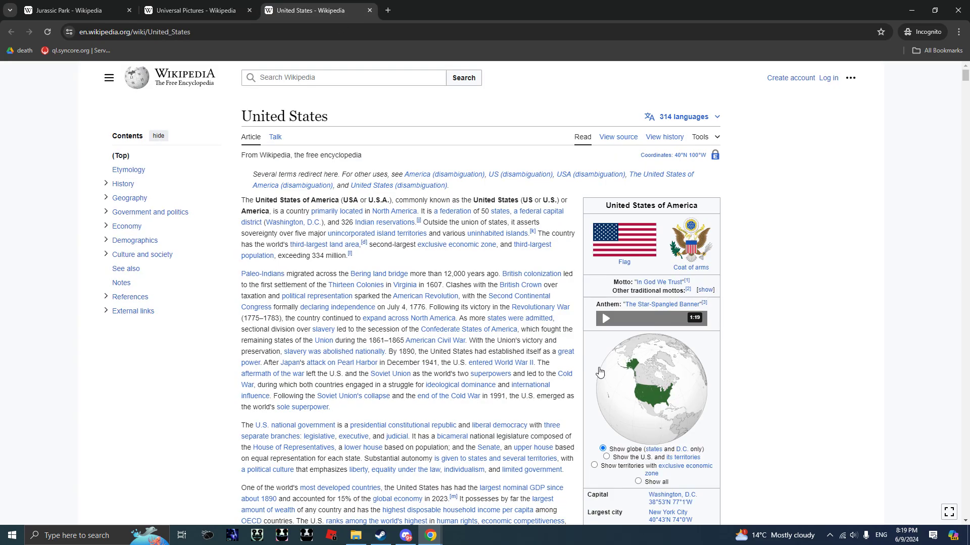
{"action": "scroll", "coordinate": [600, 372], "scroll_direction": "down", "scroll_amount": 8}
{"action": "scroll", "coordinate": [600, 372], "scroll_direction": "down", "scroll_amount": 3}
{"action": "scroll", "coordinate": [644, 228], "scroll_direction": "up", "scroll_amount": 2}
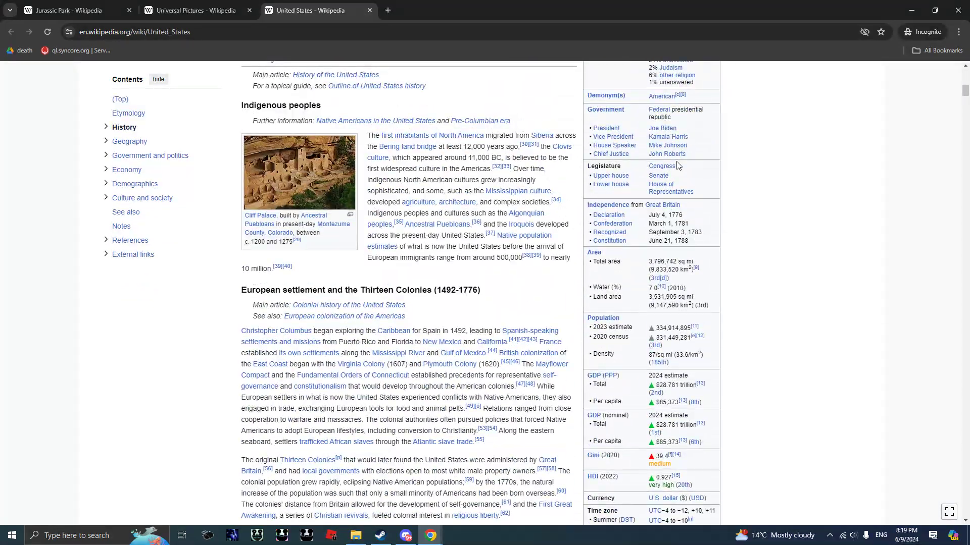
- Open and view Joe Biden in a new tab, then close the extra articles and return to the search results
{"action": "middle_click", "coordinate": [668, 131]}
{"action": "left_click", "coordinate": [425, 11]}
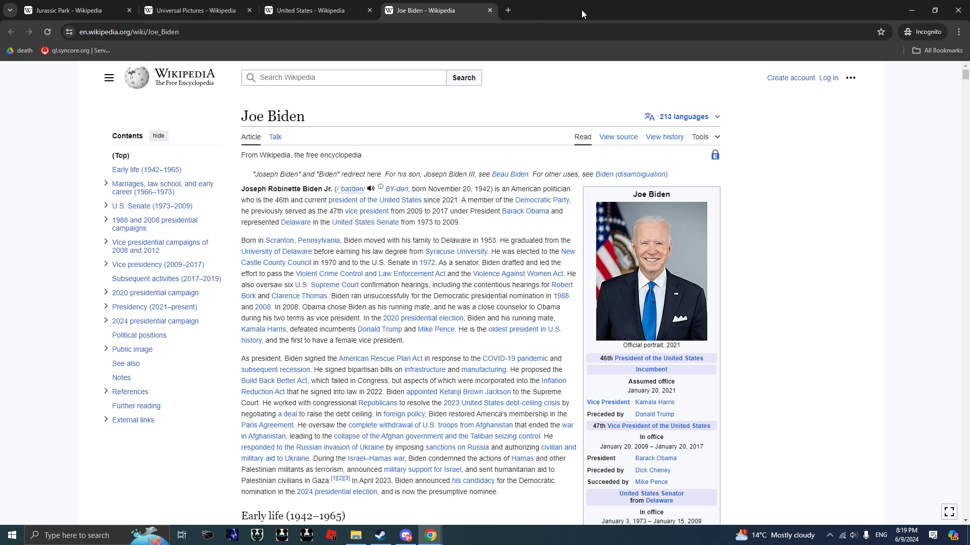
{"action": "left_click", "coordinate": [68, 10]}
{"action": "left_click", "coordinate": [249, 10]}
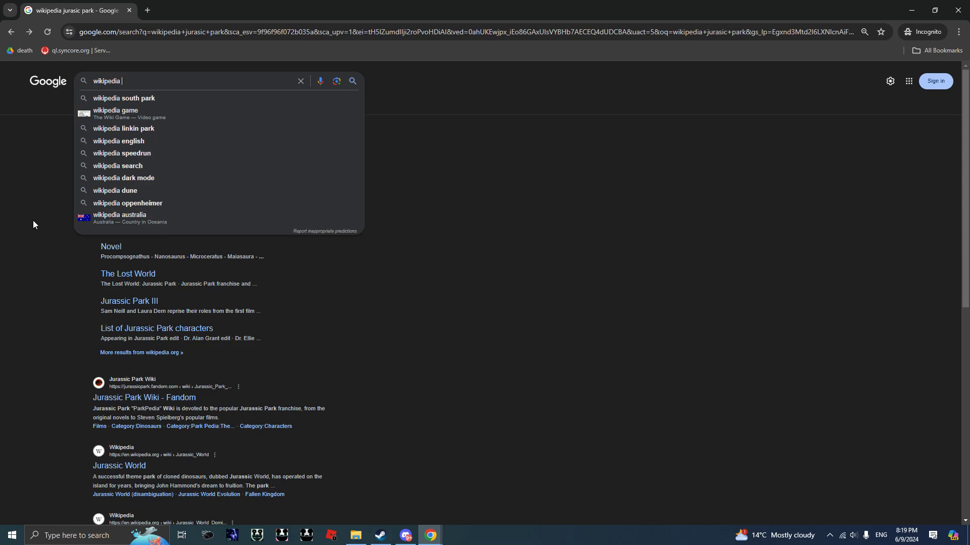
- Run the 'wikipedia oppenheimer' search and view the Oppenheimer (film) result in its own tab
{"action": "left_click", "coordinate": [127, 203]}
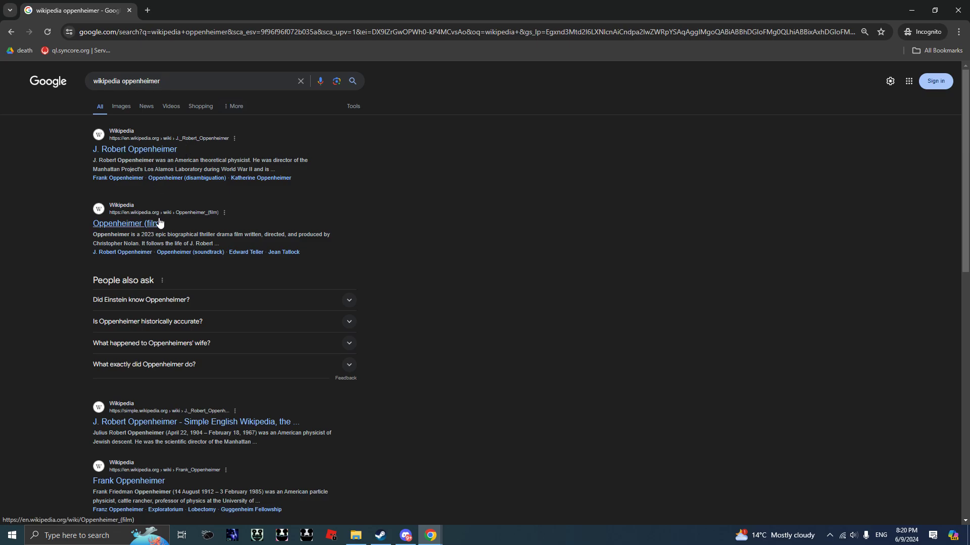
{"action": "scroll", "coordinate": [254, 196], "scroll_direction": "down", "scroll_amount": 1}
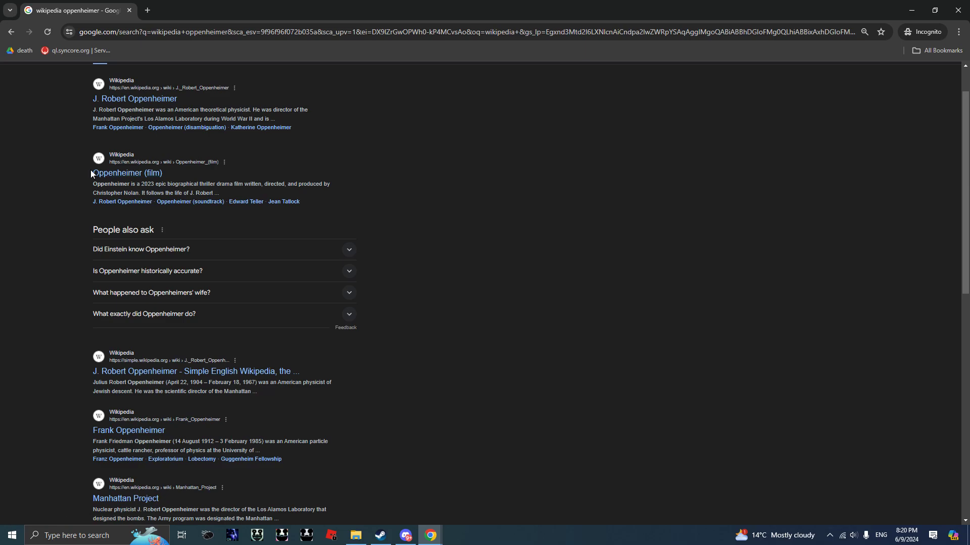
{"action": "middle_click", "coordinate": [102, 172]}
{"action": "left_click", "coordinate": [189, 10]}
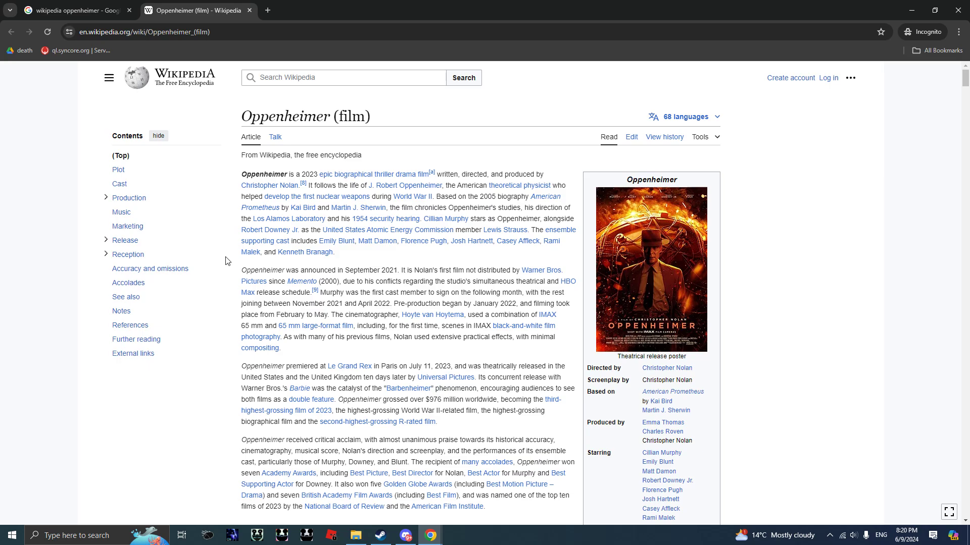
{"action": "scroll", "coordinate": [225, 261], "scroll_direction": "down", "scroll_amount": 2}
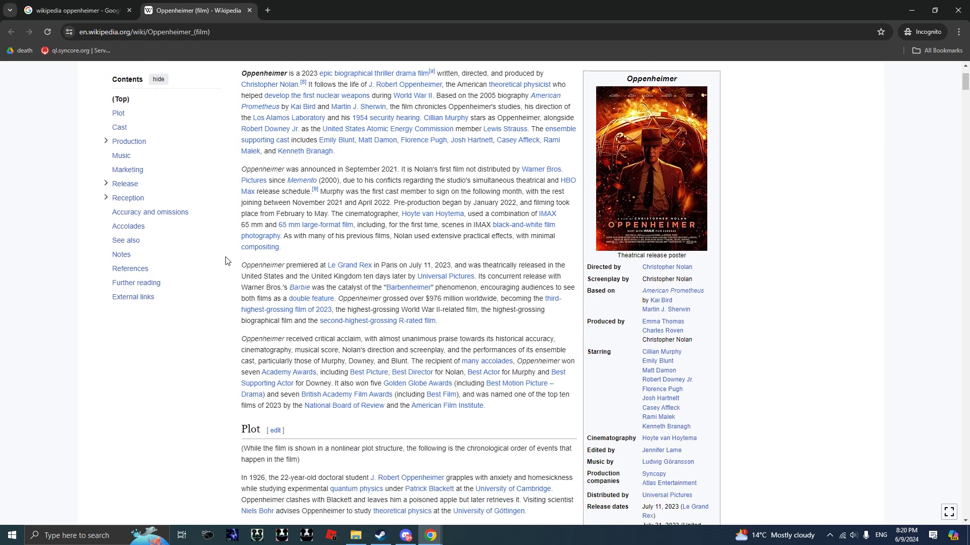
{"action": "mouse_move", "coordinate": [445, 377]}
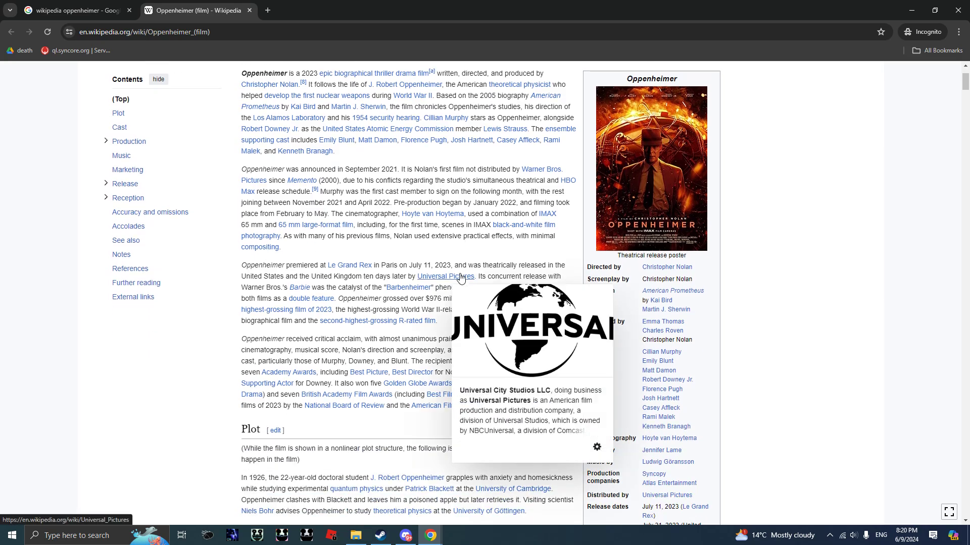
{"action": "scroll", "coordinate": [460, 278], "scroll_direction": "down", "scroll_amount": 1}
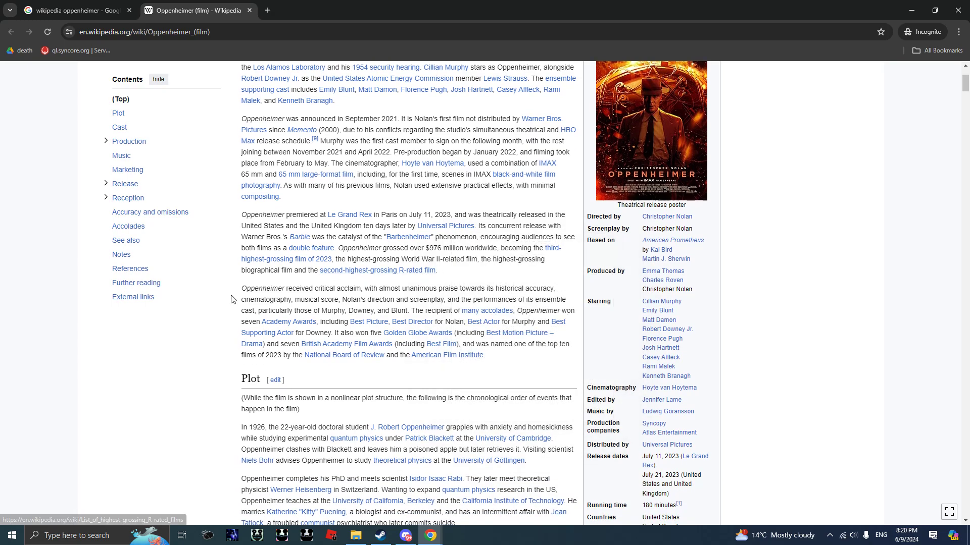
{"action": "scroll", "coordinate": [231, 299], "scroll_direction": "down", "scroll_amount": 2}
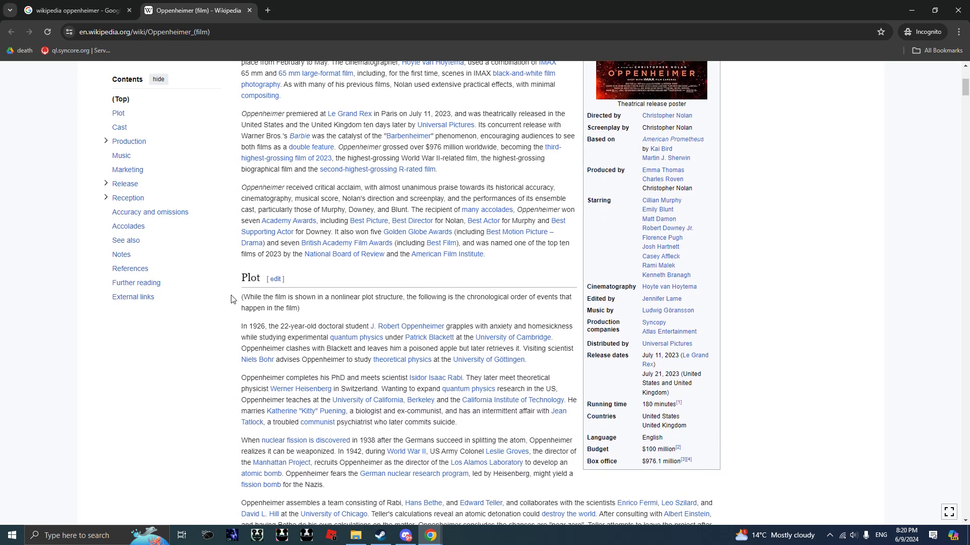
{"action": "scroll", "coordinate": [231, 298], "scroll_direction": "down", "scroll_amount": 2}
{"action": "scroll", "coordinate": [231, 299], "scroll_direction": "down", "scroll_amount": 2}
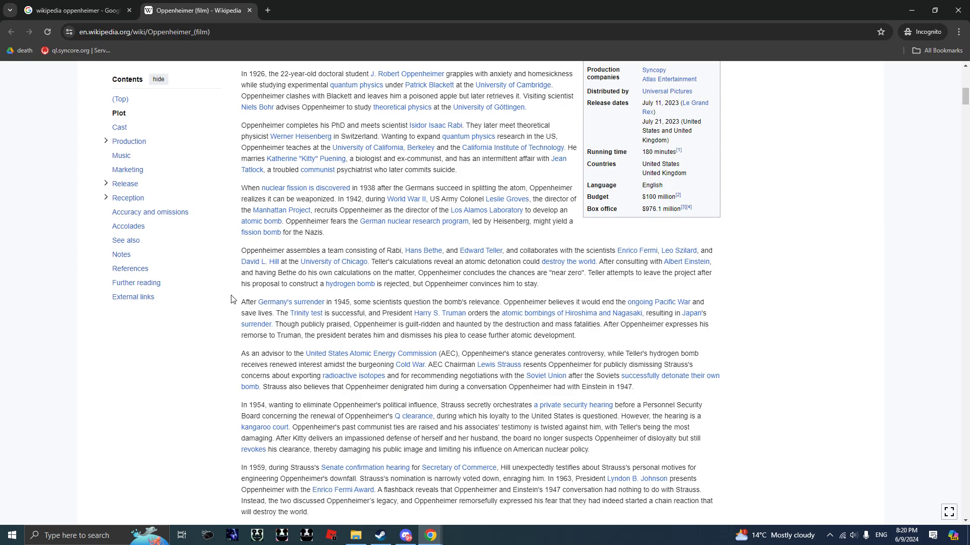
{"action": "scroll", "coordinate": [231, 298], "scroll_direction": "down", "scroll_amount": 1}
{"action": "scroll", "coordinate": [231, 299], "scroll_direction": "down", "scroll_amount": 1}
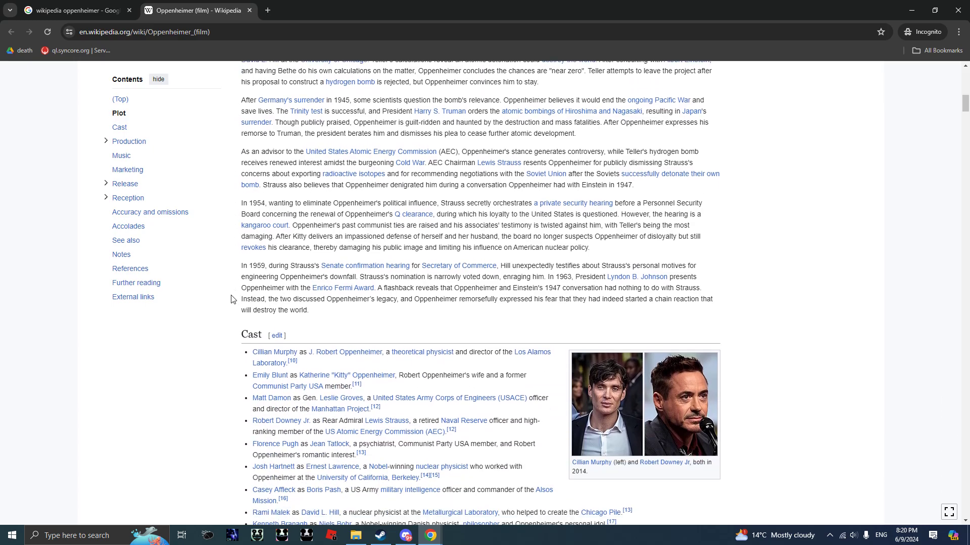
{"action": "scroll", "coordinate": [231, 299], "scroll_direction": "down", "scroll_amount": 2}
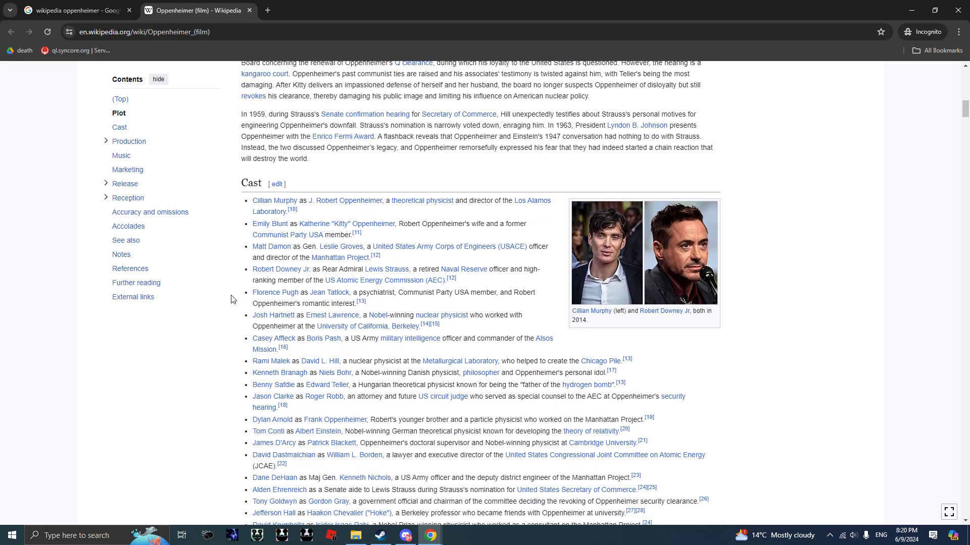
{"action": "scroll", "coordinate": [232, 299], "scroll_direction": "down", "scroll_amount": 2}
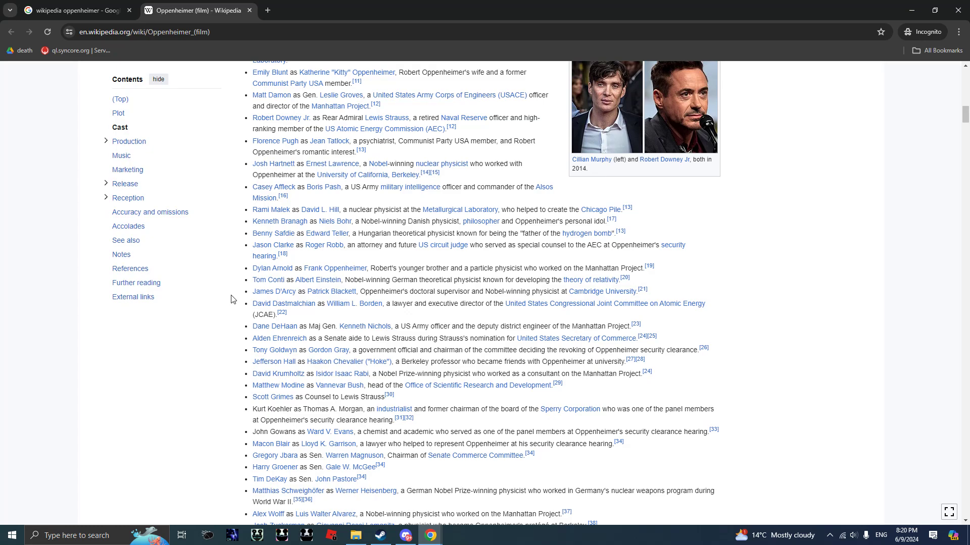
{"action": "scroll", "coordinate": [231, 298], "scroll_direction": "down", "scroll_amount": 1}
{"action": "scroll", "coordinate": [232, 298], "scroll_direction": "down", "scroll_amount": 1}
{"action": "scroll", "coordinate": [231, 299], "scroll_direction": "down", "scroll_amount": 1}
{"action": "scroll", "coordinate": [231, 299], "scroll_direction": "down", "scroll_amount": 1}
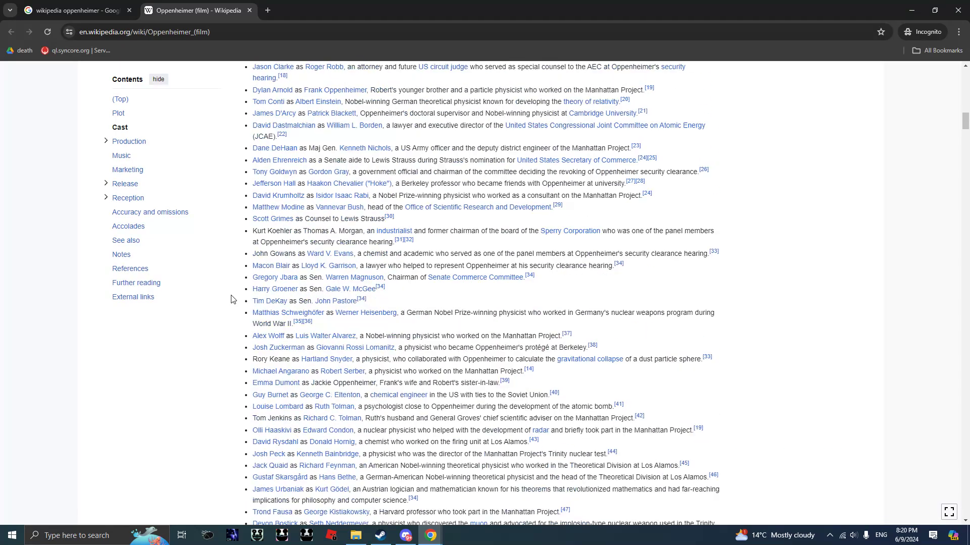
{"action": "scroll", "coordinate": [231, 298], "scroll_direction": "up", "scroll_amount": 3}
{"action": "scroll", "coordinate": [231, 299], "scroll_direction": "up", "scroll_amount": 2}
{"action": "scroll", "coordinate": [231, 299], "scroll_direction": "up", "scroll_amount": 2}
{"action": "scroll", "coordinate": [231, 298], "scroll_direction": "up", "scroll_amount": 2}
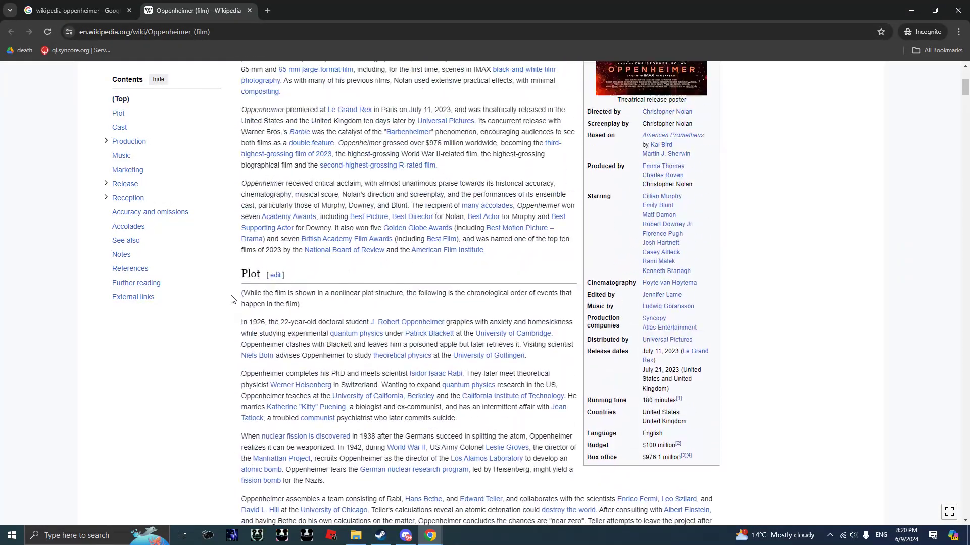
{"action": "scroll", "coordinate": [231, 298], "scroll_direction": "up", "scroll_amount": 2}
{"action": "scroll", "coordinate": [232, 299], "scroll_direction": "up", "scroll_amount": 2}
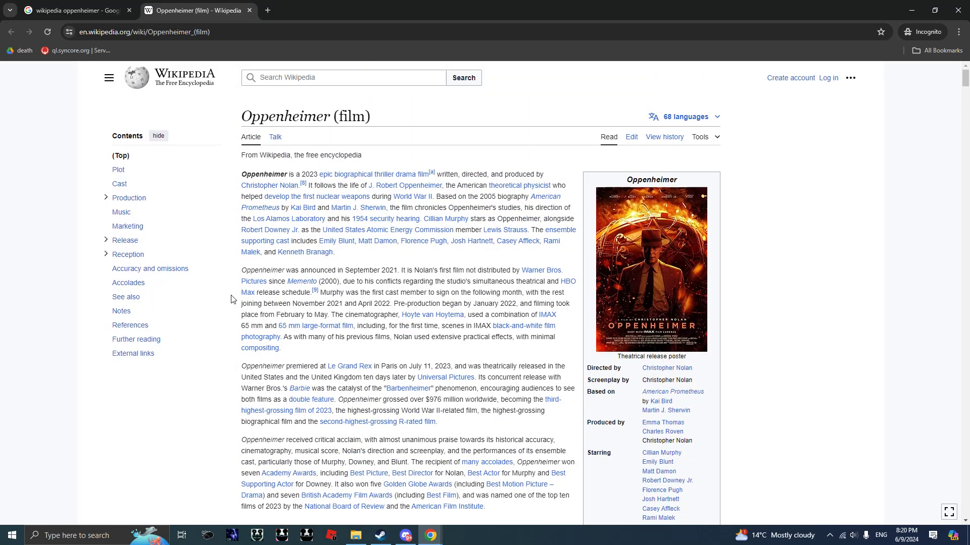
{"action": "left_click", "coordinate": [127, 255]}
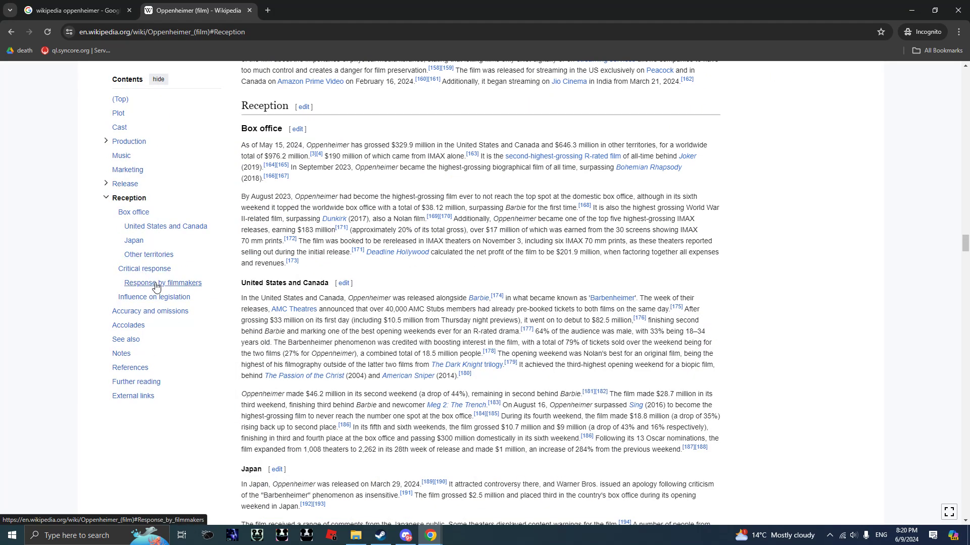
{"action": "left_click", "coordinate": [106, 198]}
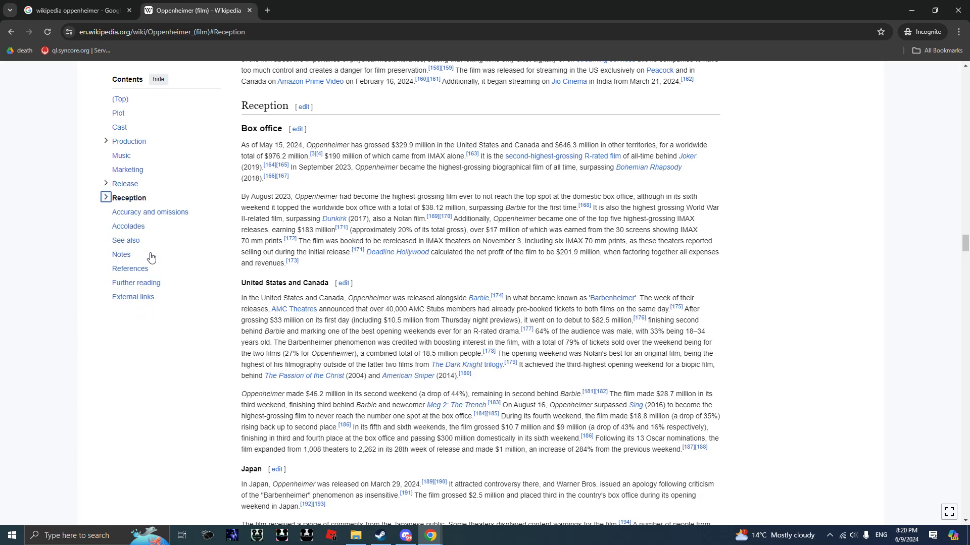
{"action": "mouse_move", "coordinate": [965, 246]}
{"action": "left_mouse_down"}
{"action": "mouse_move", "coordinate": [965, 307]}
{"action": "mouse_move", "coordinate": [965, 143]}
{"action": "left_mouse_up"}
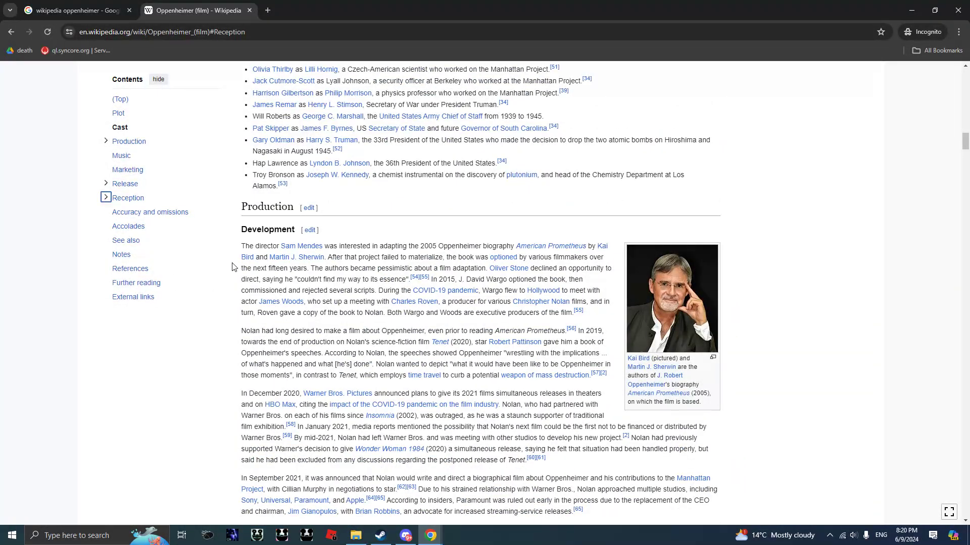
{"action": "scroll", "coordinate": [227, 265], "scroll_direction": "up", "scroll_amount": 4}
{"action": "scroll", "coordinate": [227, 266], "scroll_direction": "up", "scroll_amount": 4}
{"action": "scroll", "coordinate": [227, 265], "scroll_direction": "up", "scroll_amount": 4}
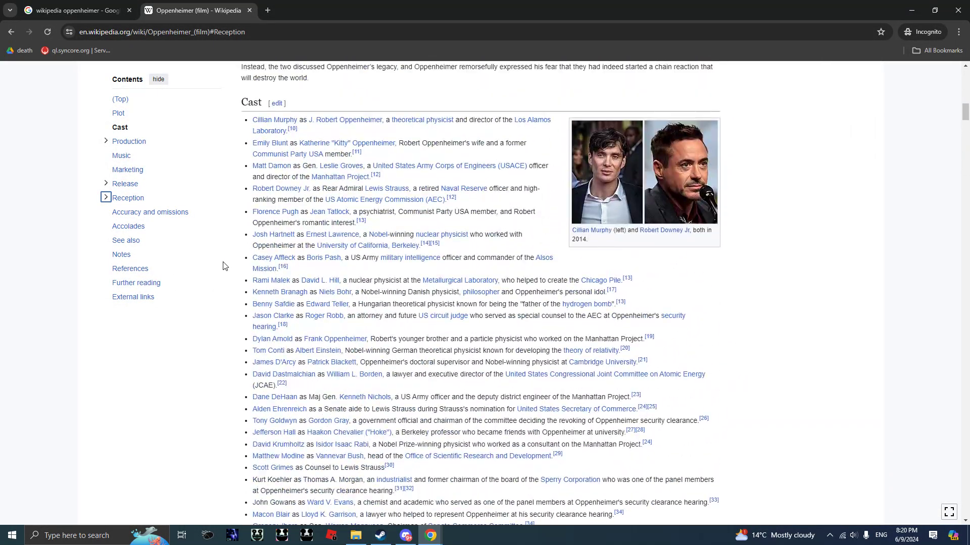
{"action": "scroll", "coordinate": [223, 266], "scroll_direction": "up", "scroll_amount": 2}
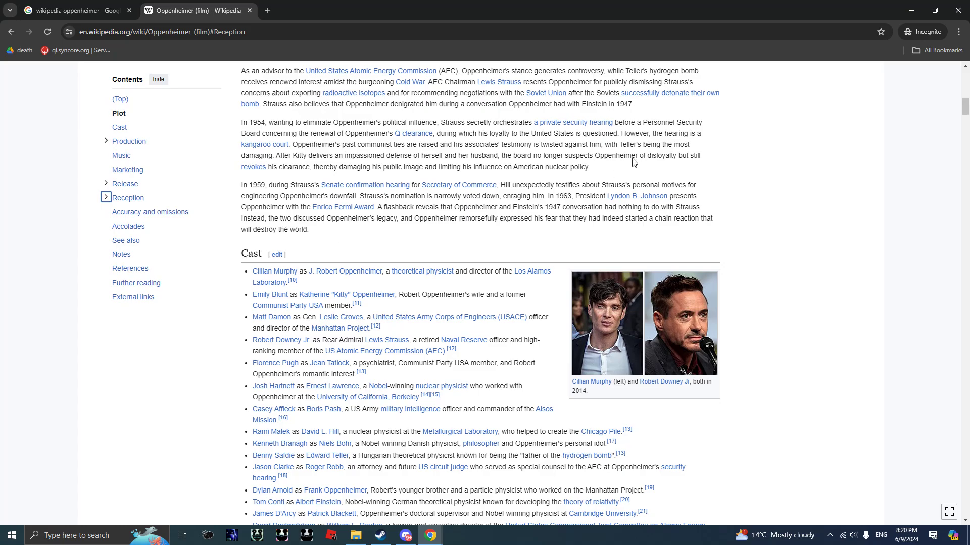
{"action": "scroll", "coordinate": [234, 188], "scroll_direction": "up", "scroll_amount": 3}
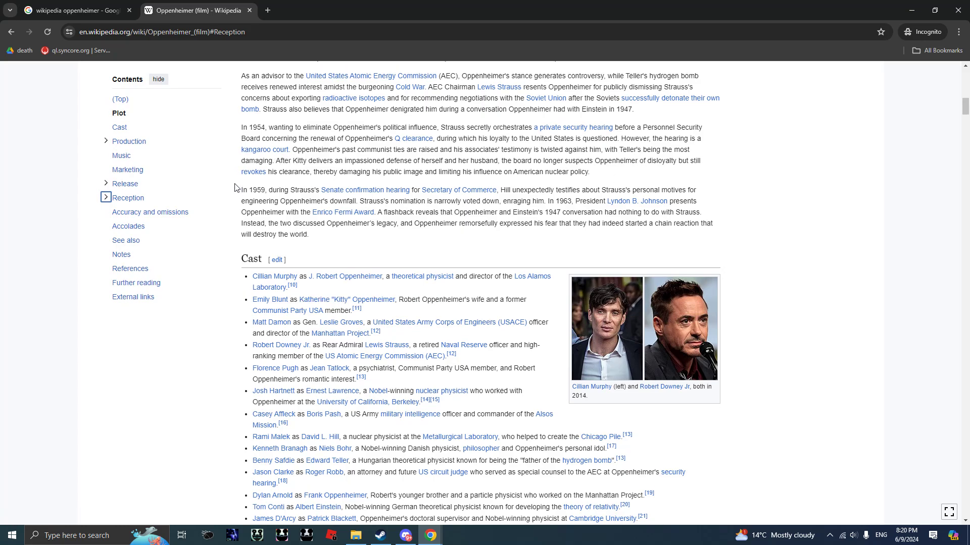
{"action": "scroll", "coordinate": [233, 189], "scroll_direction": "up", "scroll_amount": 2}
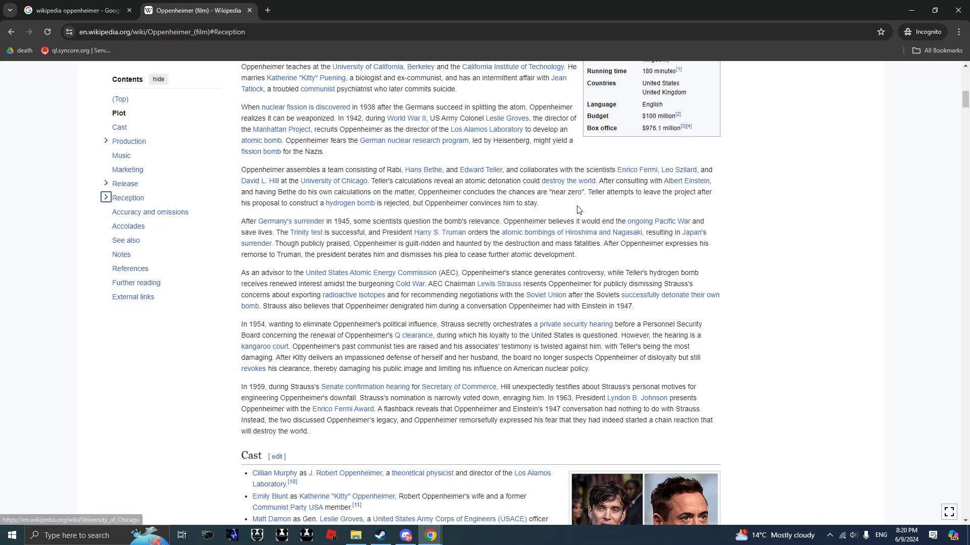
{"action": "scroll", "coordinate": [580, 210], "scroll_direction": "up", "scroll_amount": 1}
{"action": "scroll", "coordinate": [580, 210], "scroll_direction": "up", "scroll_amount": 2}
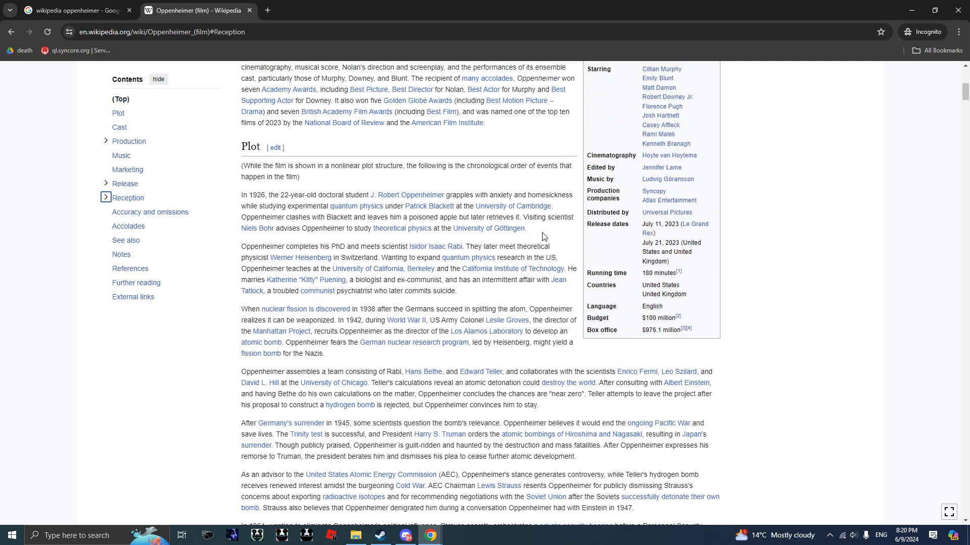
{"action": "scroll", "coordinate": [484, 249], "scroll_direction": "up", "scroll_amount": 2}
{"action": "scroll", "coordinate": [483, 249], "scroll_direction": "up", "scroll_amount": 1}
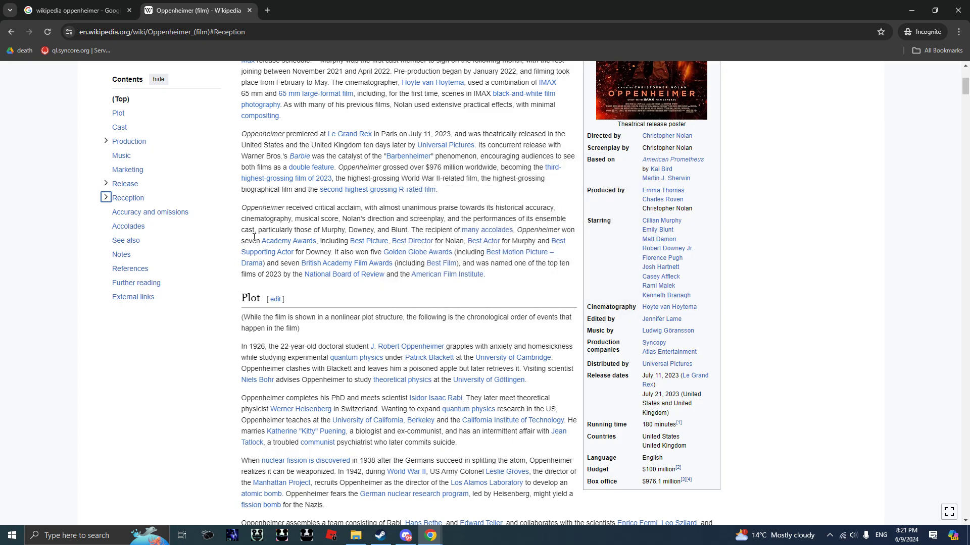
{"action": "scroll", "coordinate": [242, 244], "scroll_direction": "up", "scroll_amount": 3}
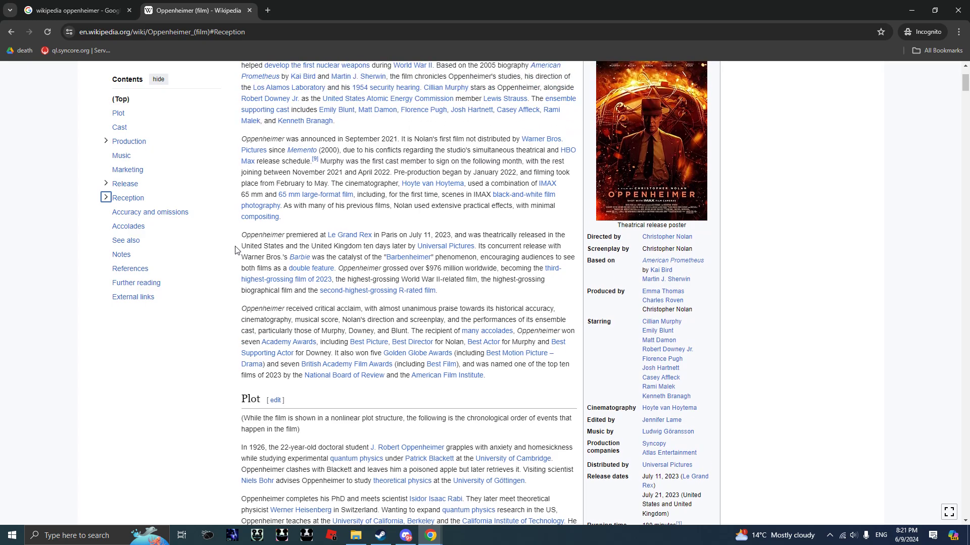
{"action": "scroll", "coordinate": [236, 249], "scroll_direction": "up", "scroll_amount": 3}
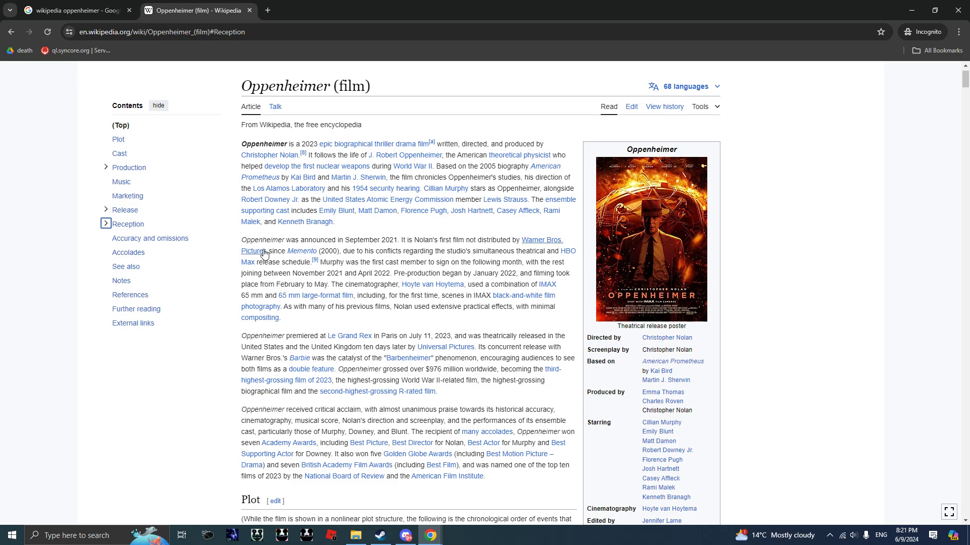
{"action": "mouse_move", "coordinate": [253, 149]}
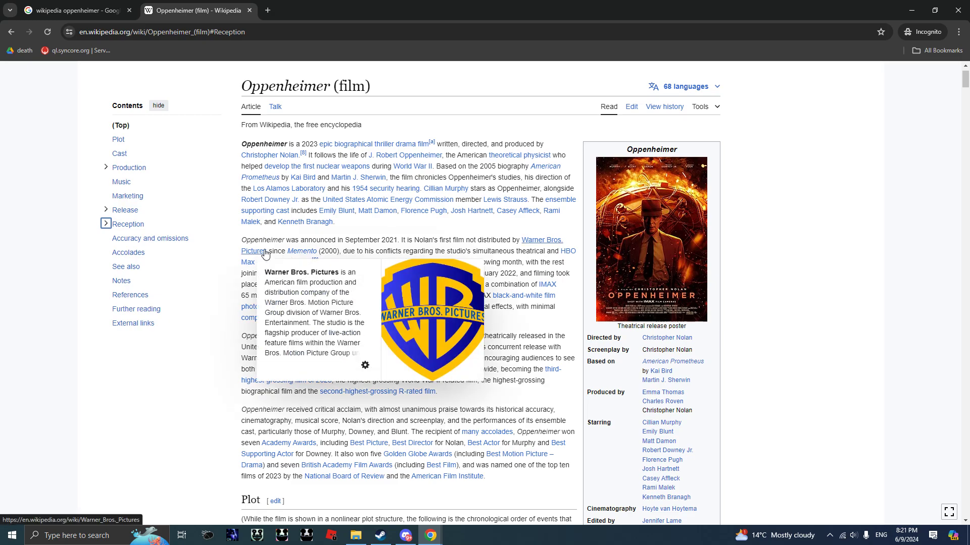
{"action": "left_click", "coordinate": [265, 252], "text": "ctrl+shift"}
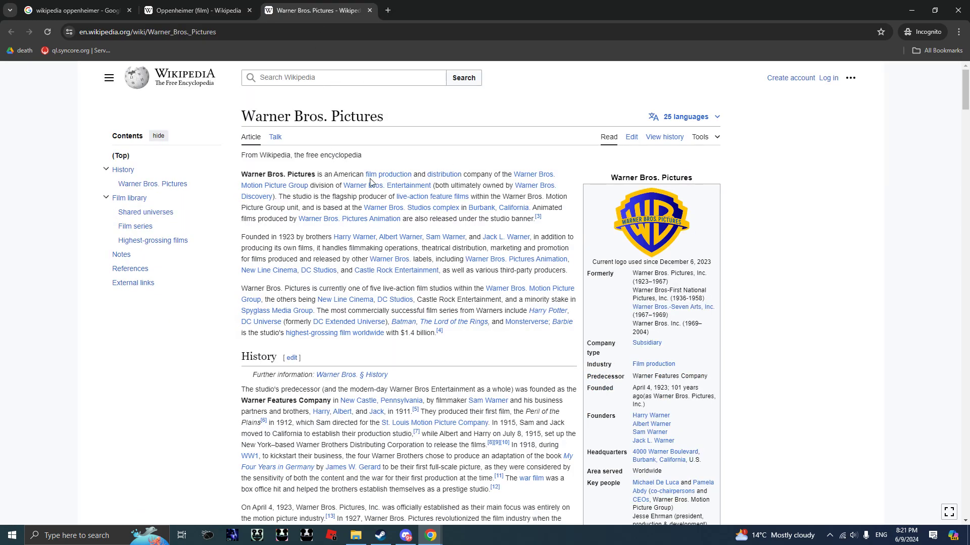
{"action": "scroll", "coordinate": [620, 306], "scroll_direction": "down", "scroll_amount": 1}
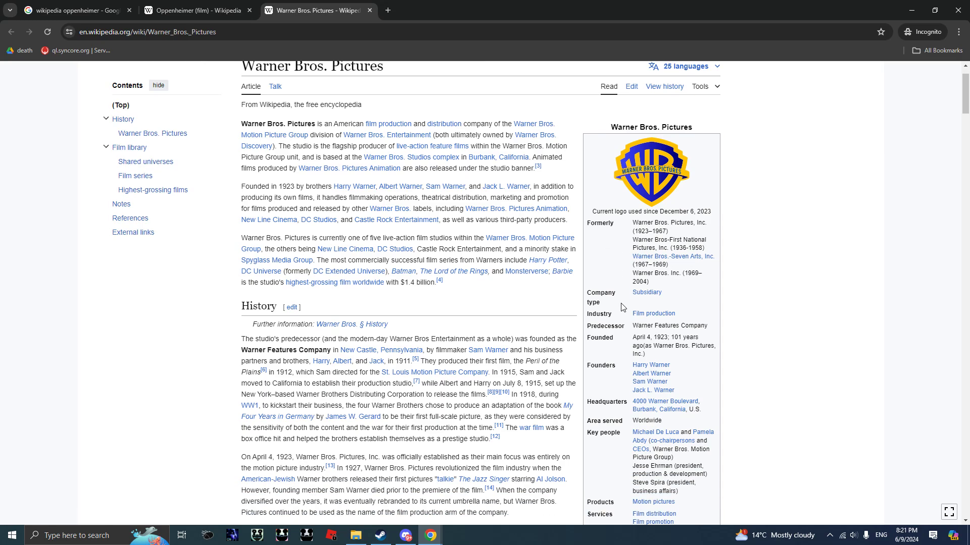
{"action": "scroll", "coordinate": [620, 306], "scroll_direction": "down", "scroll_amount": 1}
{"action": "scroll", "coordinate": [621, 309], "scroll_direction": "down", "scroll_amount": 1}
- Go to Burbank, California, close Warner Bros. Pictures, and open Los Angeles County in a new tab
{"action": "left_click", "coordinate": [638, 309], "text": "ctrl+shift"}
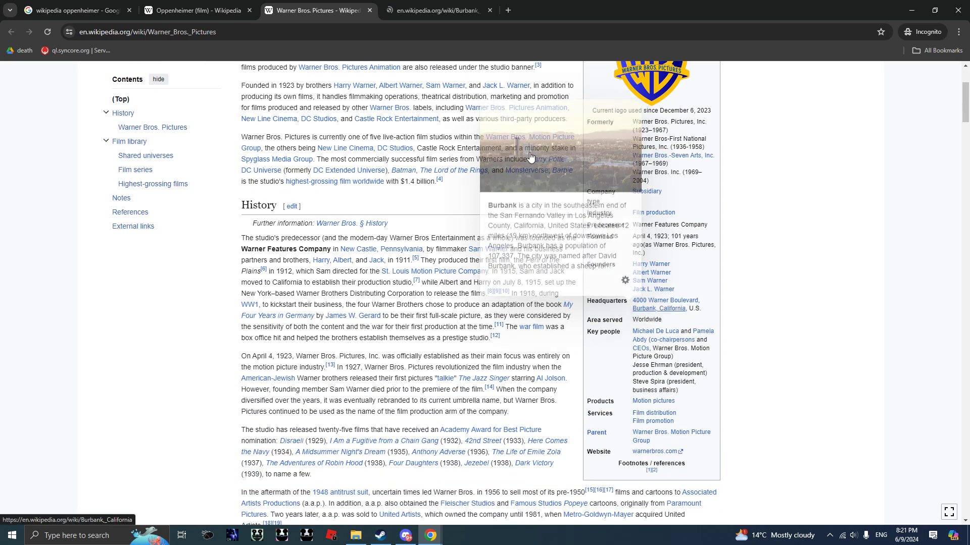
{"action": "left_click", "coordinate": [368, 10]}
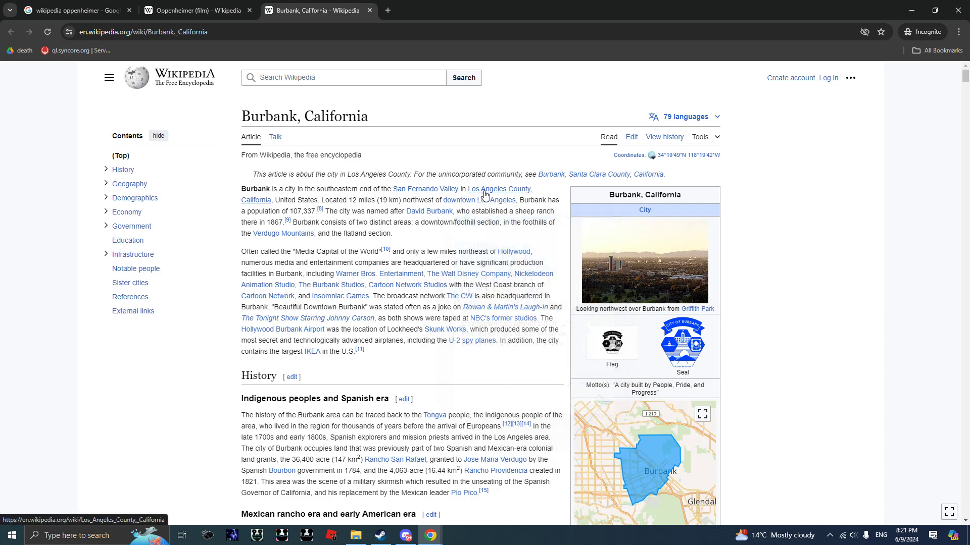
{"action": "scroll", "coordinate": [479, 200], "scroll_direction": "down", "scroll_amount": 1}
{"action": "scroll", "coordinate": [531, 250], "scroll_direction": "down", "scroll_amount": 2}
{"action": "scroll", "coordinate": [636, 310], "scroll_direction": "down", "scroll_amount": 1}
{"action": "scroll", "coordinate": [636, 310], "scroll_direction": "down", "scroll_amount": 1}
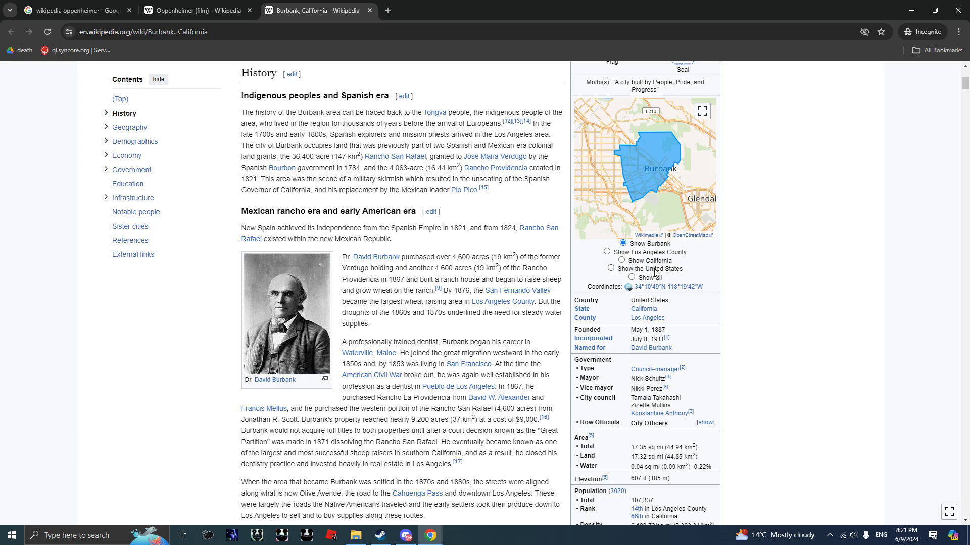
{"action": "scroll", "coordinate": [418, 286], "scroll_direction": "up", "scroll_amount": 2}
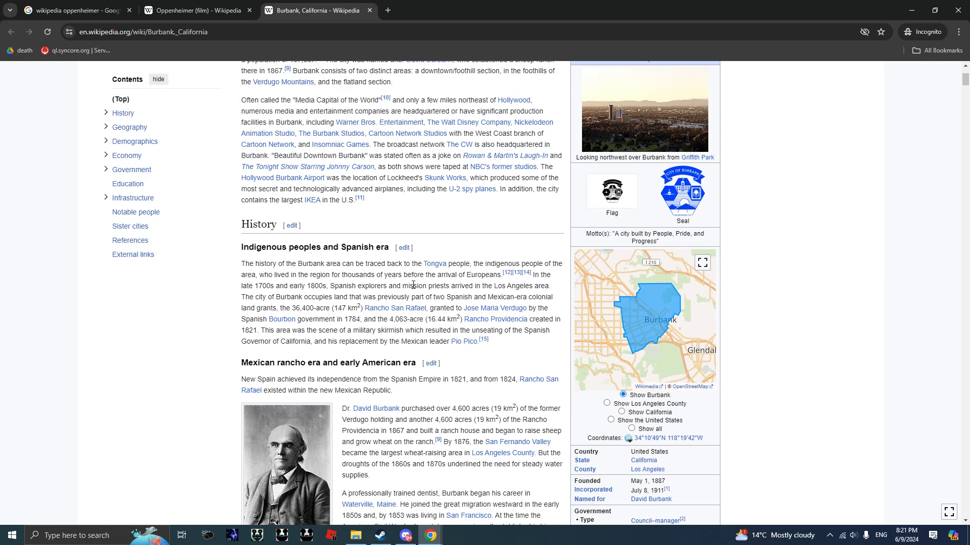
{"action": "scroll", "coordinate": [464, 281], "scroll_direction": "up", "scroll_amount": 2}
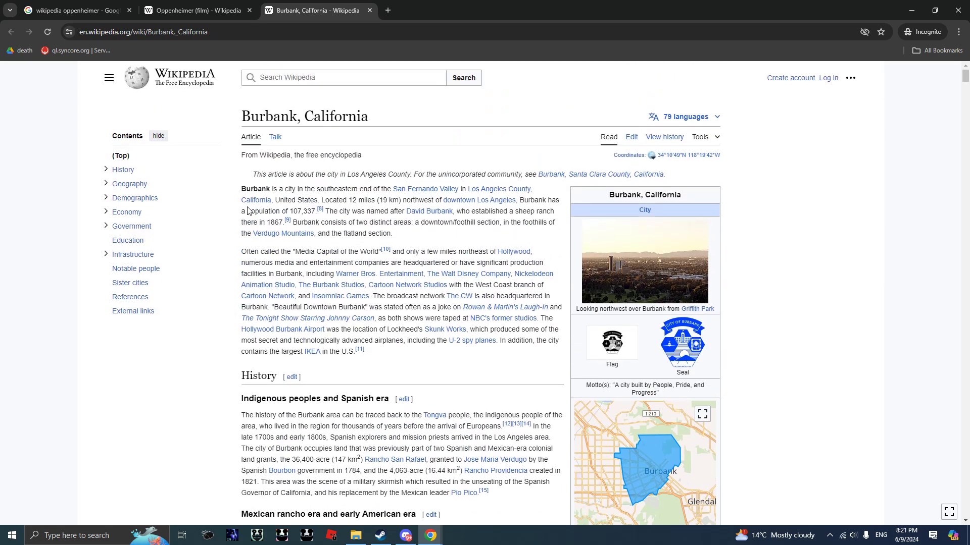
{"action": "middle_click", "coordinate": [499, 189]}
{"action": "left_click", "coordinate": [436, 10]}
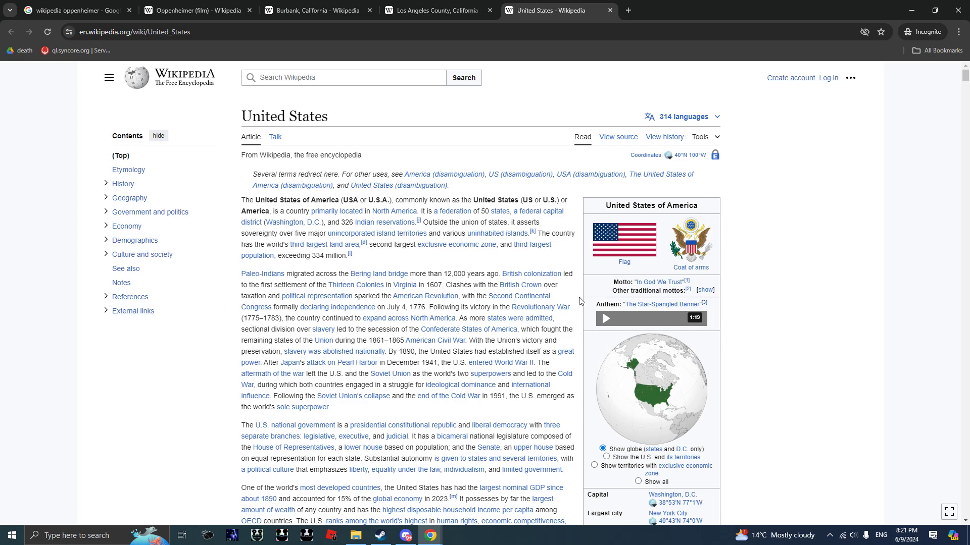
{"action": "scroll", "coordinate": [579, 301], "scroll_direction": "down", "scroll_amount": 3}
{"action": "scroll", "coordinate": [579, 301], "scroll_direction": "down", "scroll_amount": 1}
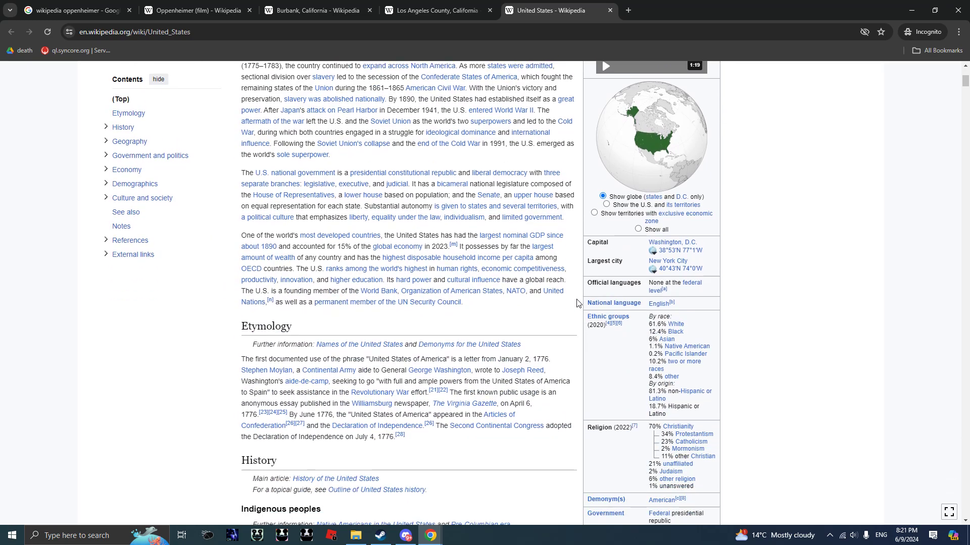
{"action": "scroll", "coordinate": [577, 303], "scroll_direction": "down", "scroll_amount": 2}
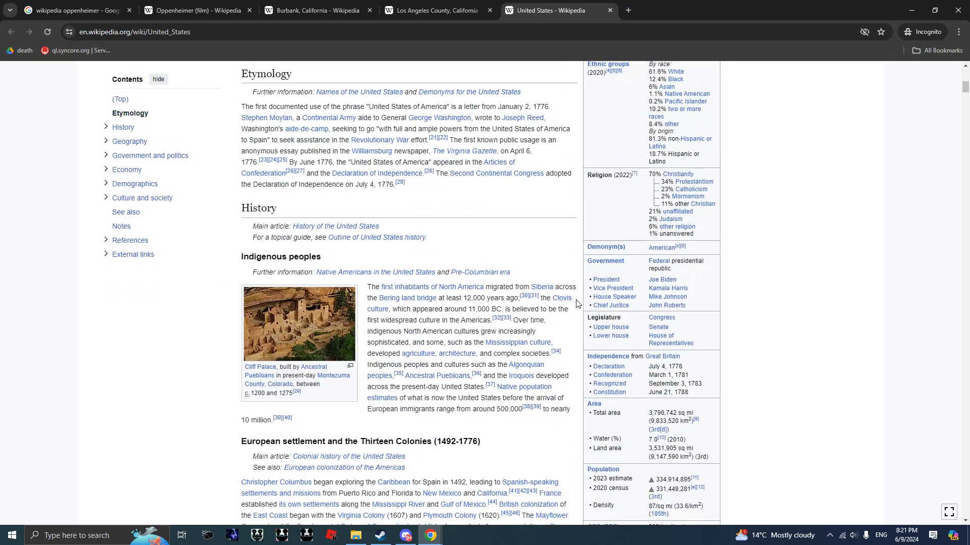
{"action": "scroll", "coordinate": [577, 303], "scroll_direction": "down", "scroll_amount": 2}
{"action": "scroll", "coordinate": [218, 293], "scroll_direction": "down", "scroll_amount": 2}
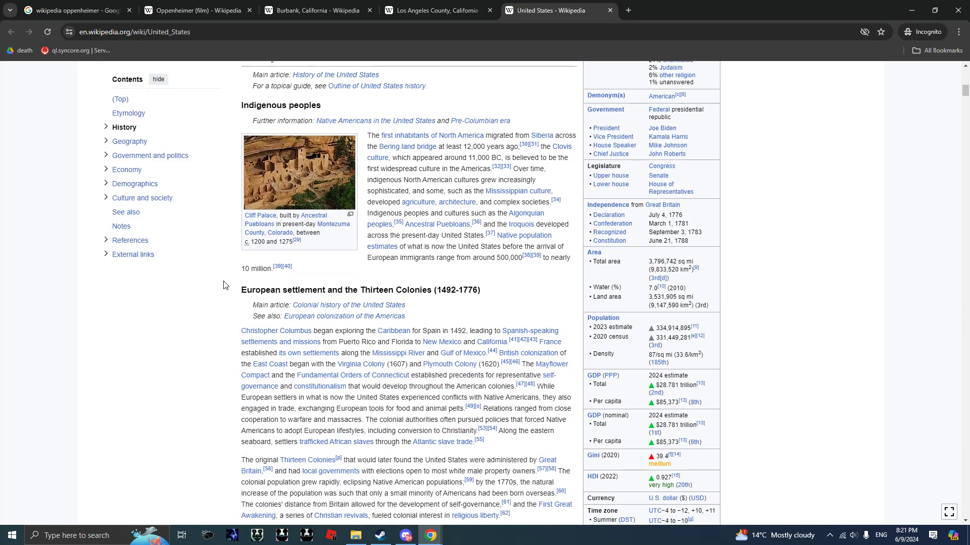
{"action": "scroll", "coordinate": [223, 285], "scroll_direction": "down", "scroll_amount": 3}
{"action": "scroll", "coordinate": [223, 285], "scroll_direction": "down", "scroll_amount": 3}
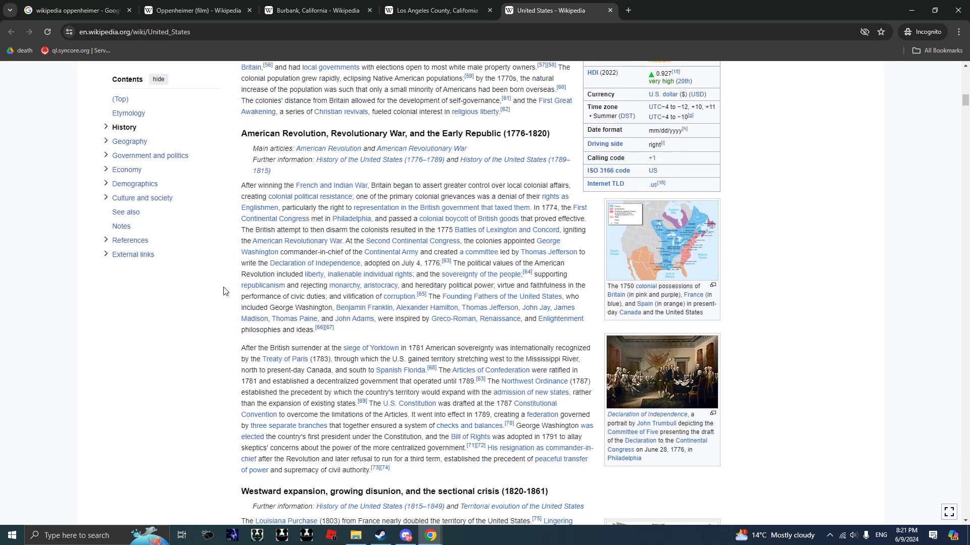
{"action": "scroll", "coordinate": [223, 291], "scroll_direction": "down", "scroll_amount": 3}
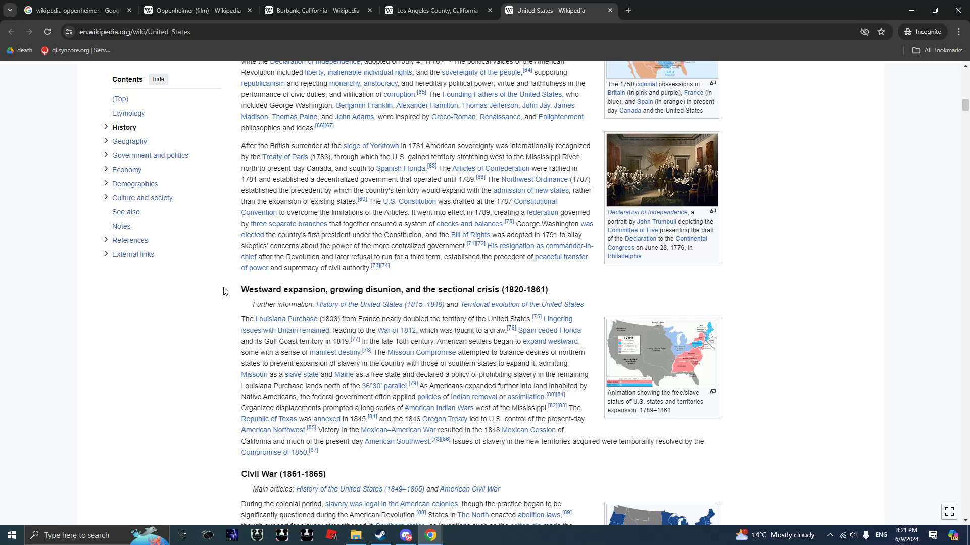
{"action": "scroll", "coordinate": [224, 291], "scroll_direction": "down", "scroll_amount": 3}
{"action": "scroll", "coordinate": [223, 292], "scroll_direction": "down", "scroll_amount": 2}
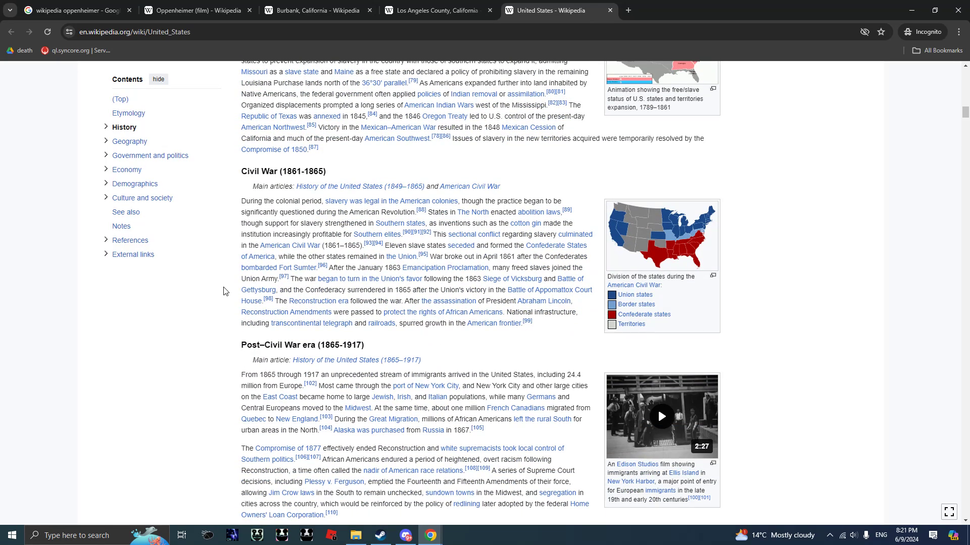
{"action": "scroll", "coordinate": [224, 291], "scroll_direction": "down", "scroll_amount": 1}
{"action": "scroll", "coordinate": [224, 291], "scroll_direction": "down", "scroll_amount": 2}
{"action": "scroll", "coordinate": [224, 291], "scroll_direction": "down", "scroll_amount": 2}
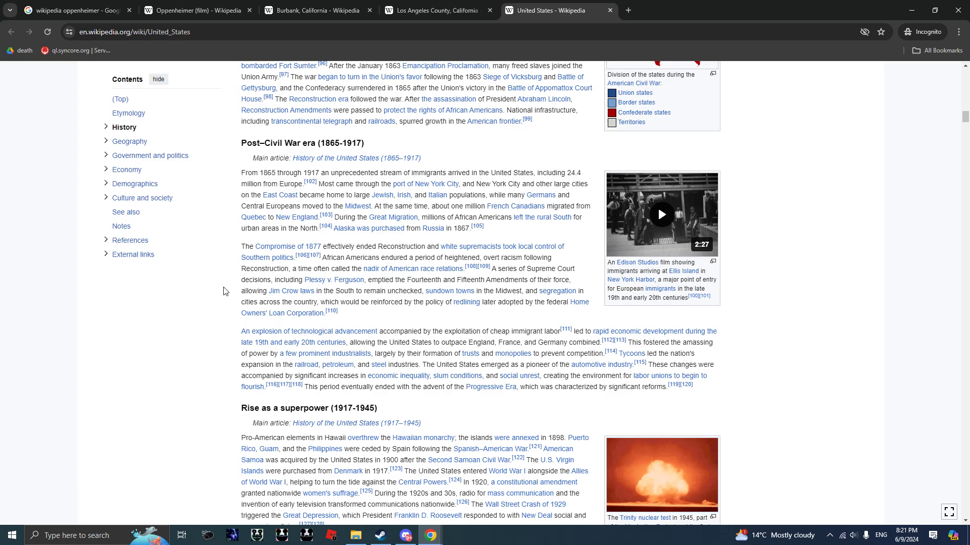
{"action": "scroll", "coordinate": [224, 291], "scroll_direction": "down", "scroll_amount": 3}
{"action": "scroll", "coordinate": [224, 292], "scroll_direction": "down", "scroll_amount": 4}
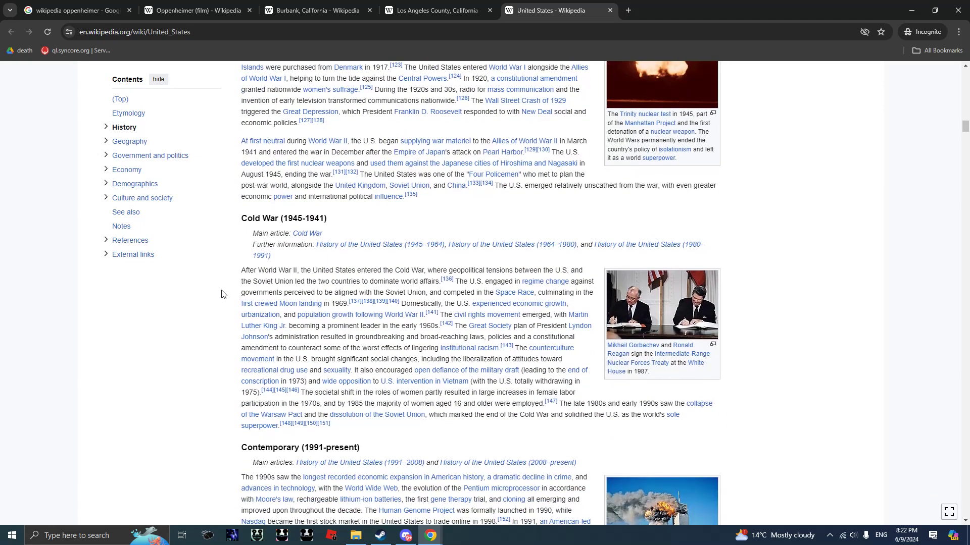
{"action": "scroll", "coordinate": [223, 293], "scroll_direction": "down", "scroll_amount": 1}
{"action": "scroll", "coordinate": [223, 294], "scroll_direction": "down", "scroll_amount": 1}
{"action": "scroll", "coordinate": [222, 295], "scroll_direction": "down", "scroll_amount": 2}
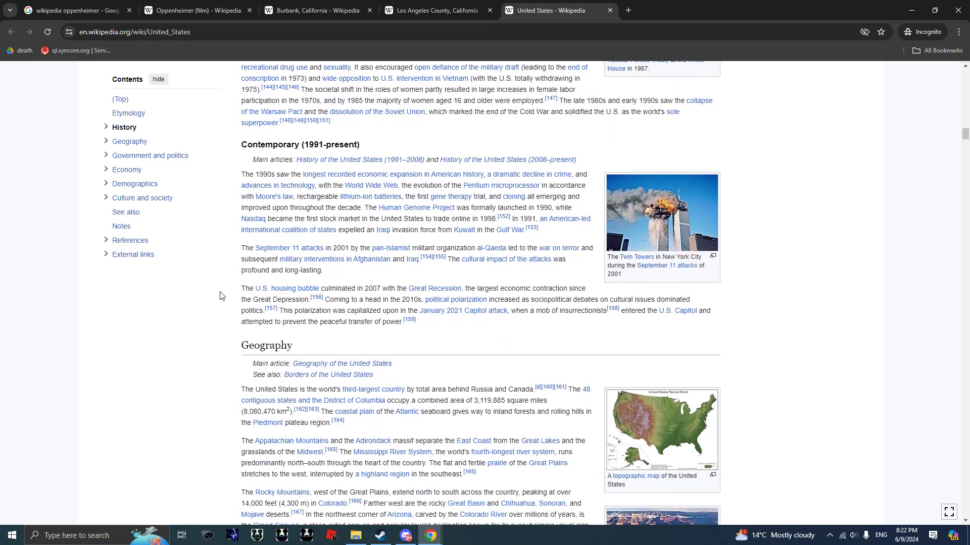
{"action": "scroll", "coordinate": [222, 294], "scroll_direction": "down", "scroll_amount": 1}
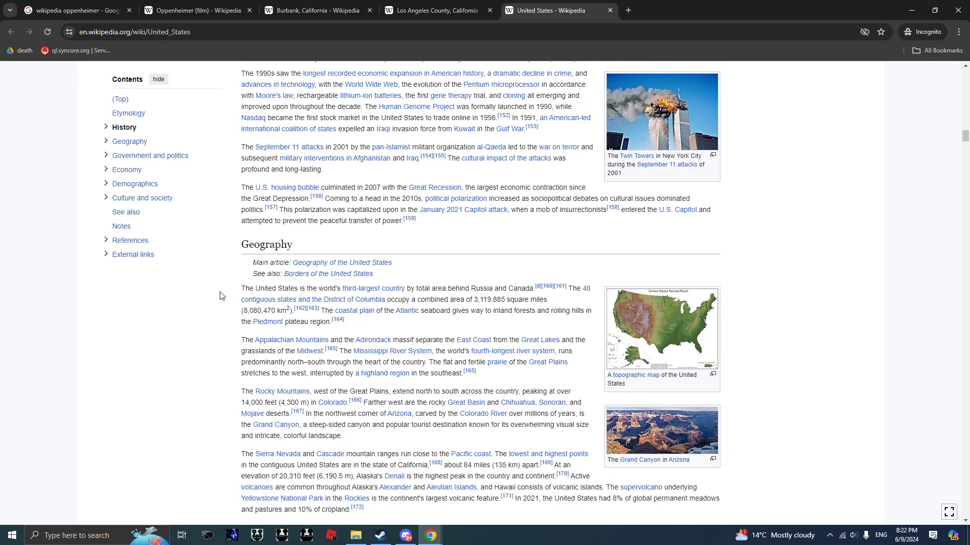
{"action": "scroll", "coordinate": [220, 295], "scroll_direction": "down", "scroll_amount": 2}
{"action": "scroll", "coordinate": [220, 295], "scroll_direction": "down", "scroll_amount": 2}
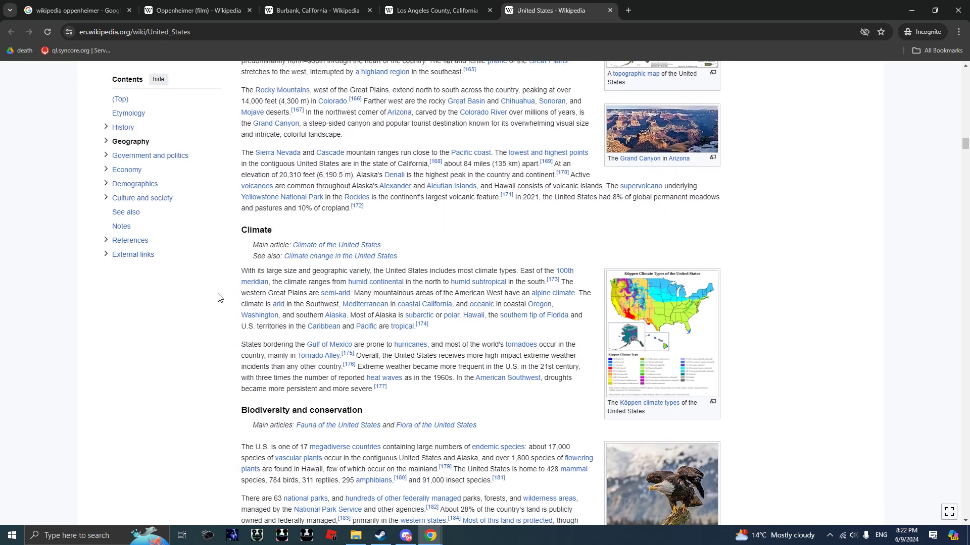
{"action": "scroll", "coordinate": [219, 297], "scroll_direction": "down", "scroll_amount": 1}
{"action": "scroll", "coordinate": [217, 297], "scroll_direction": "down", "scroll_amount": 1}
{"action": "scroll", "coordinate": [217, 298], "scroll_direction": "down", "scroll_amount": 2}
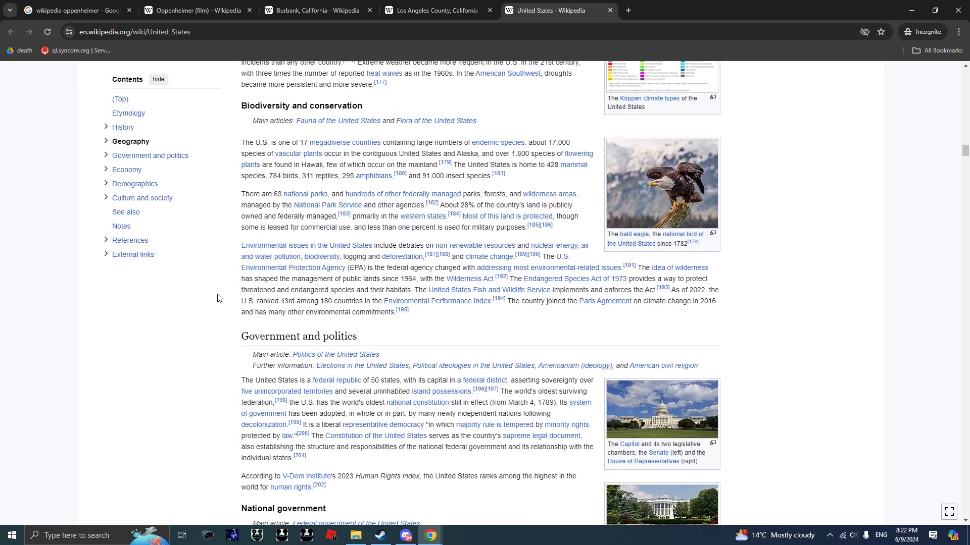
{"action": "scroll", "coordinate": [218, 297], "scroll_direction": "down", "scroll_amount": 1}
{"action": "scroll", "coordinate": [218, 298], "scroll_direction": "down", "scroll_amount": 1}
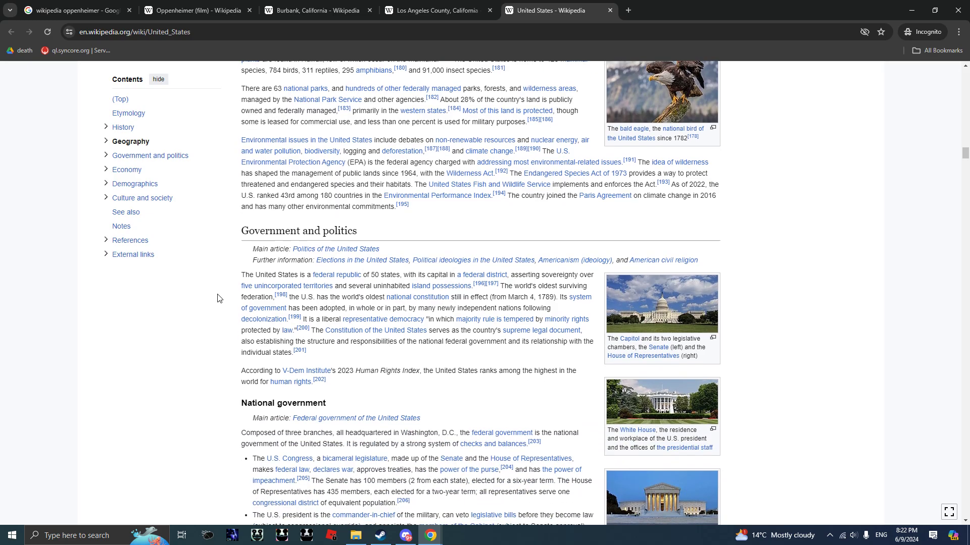
{"action": "scroll", "coordinate": [218, 298], "scroll_direction": "down", "scroll_amount": 1}
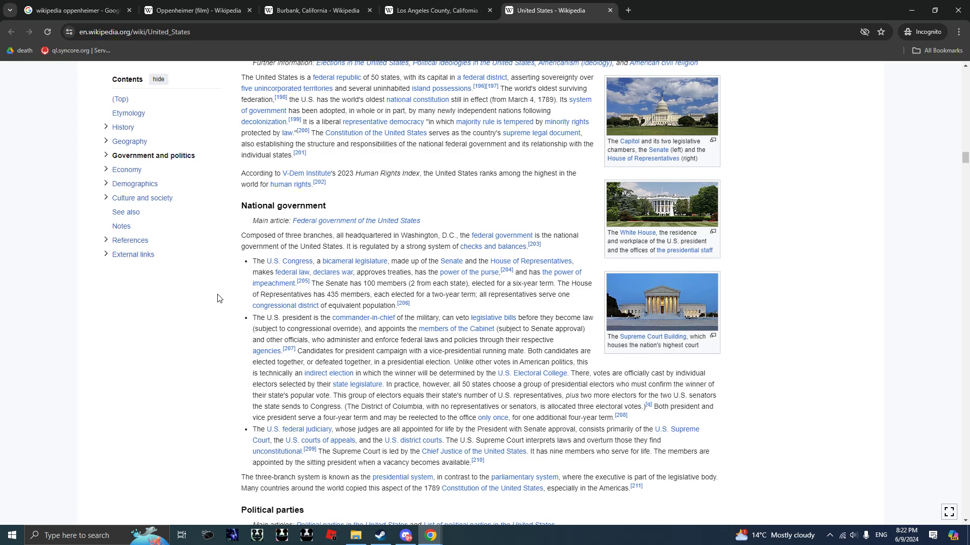
{"action": "scroll", "coordinate": [217, 298], "scroll_direction": "down", "scroll_amount": 1}
{"action": "scroll", "coordinate": [217, 298], "scroll_direction": "down", "scroll_amount": 2}
{"action": "scroll", "coordinate": [218, 298], "scroll_direction": "down", "scroll_amount": 3}
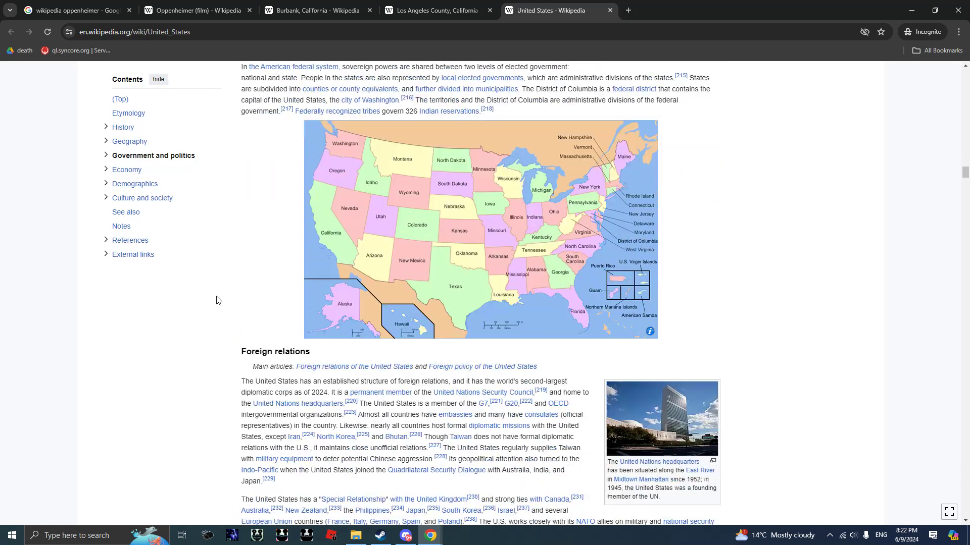
{"action": "scroll", "coordinate": [217, 298], "scroll_direction": "down", "scroll_amount": 2}
{"action": "scroll", "coordinate": [216, 300], "scroll_direction": "down", "scroll_amount": 3}
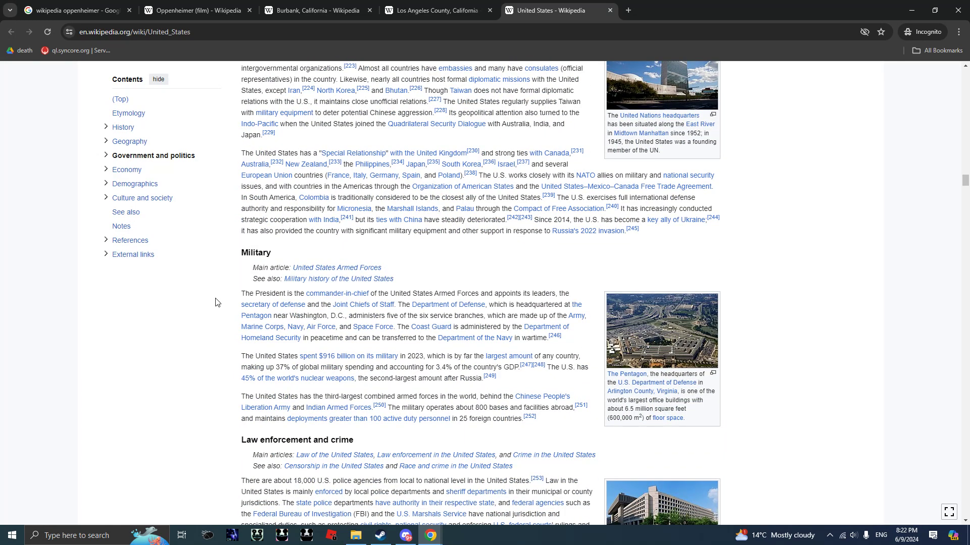
{"action": "scroll", "coordinate": [216, 303], "scroll_direction": "down", "scroll_amount": 3}
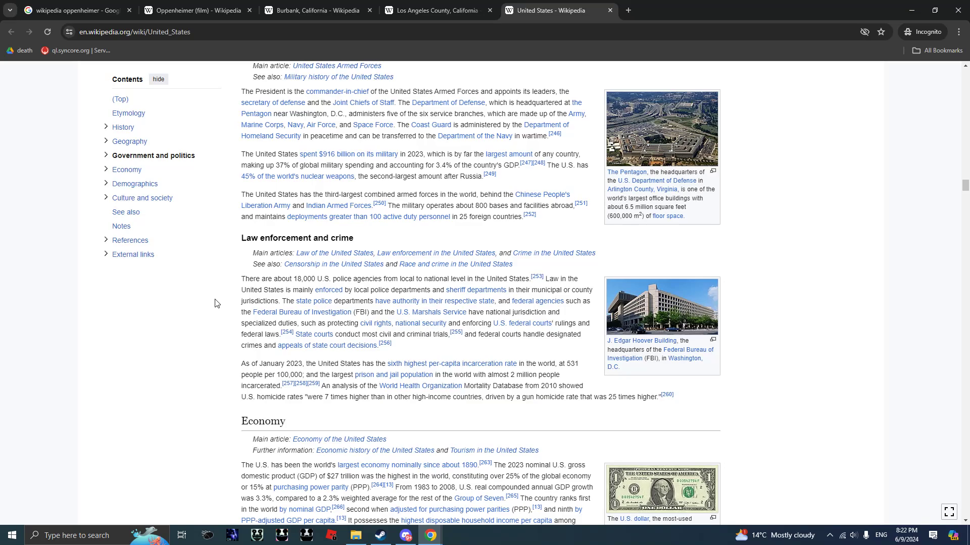
{"action": "scroll", "coordinate": [214, 303], "scroll_direction": "down", "scroll_amount": 2}
{"action": "scroll", "coordinate": [215, 303], "scroll_direction": "down", "scroll_amount": 3}
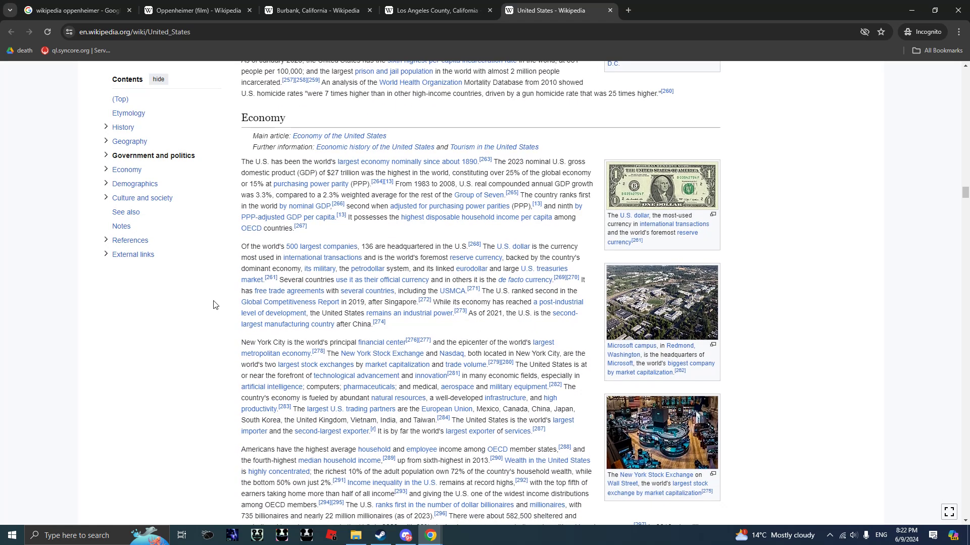
{"action": "scroll", "coordinate": [215, 304], "scroll_direction": "down", "scroll_amount": 3}
{"action": "scroll", "coordinate": [215, 304], "scroll_direction": "down", "scroll_amount": 2}
{"action": "scroll", "coordinate": [214, 304], "scroll_direction": "down", "scroll_amount": 2}
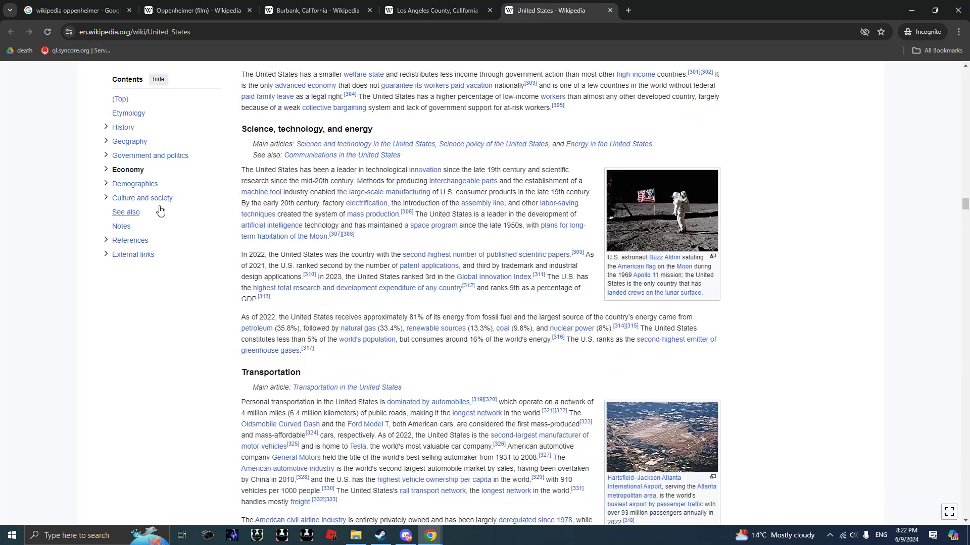
- Jump to the Economy section and open Science and technology in the United States in a background tab
{"action": "left_click", "coordinate": [135, 183]}
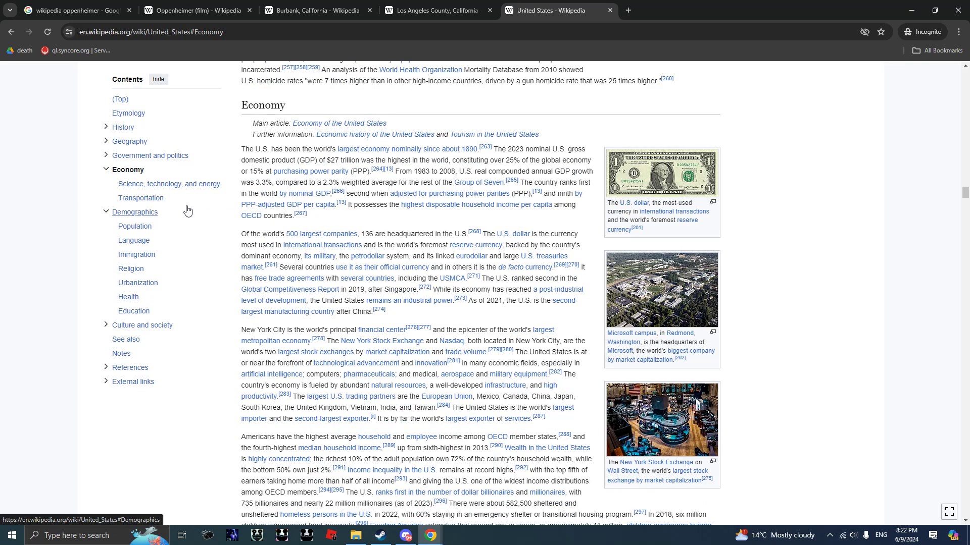
{"action": "scroll", "coordinate": [231, 269], "scroll_direction": "up", "scroll_amount": 3}
{"action": "scroll", "coordinate": [231, 269], "scroll_direction": "down", "scroll_amount": 4}
{"action": "scroll", "coordinate": [231, 268], "scroll_direction": "down", "scroll_amount": 2}
{"action": "scroll", "coordinate": [231, 269], "scroll_direction": "down", "scroll_amount": 2}
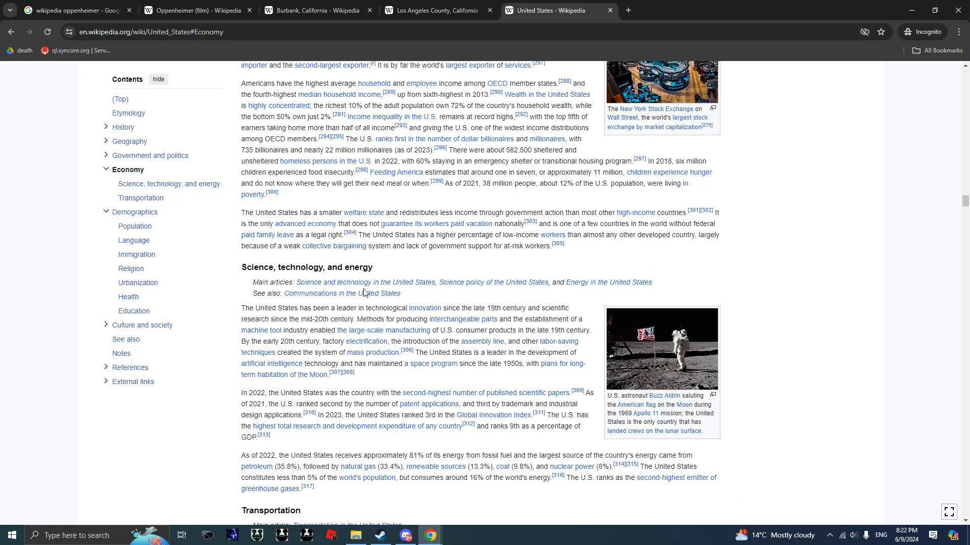
{"action": "middle_click", "coordinate": [394, 282]}
{"action": "scroll", "coordinate": [248, 367], "scroll_direction": "down", "scroll_amount": 1}
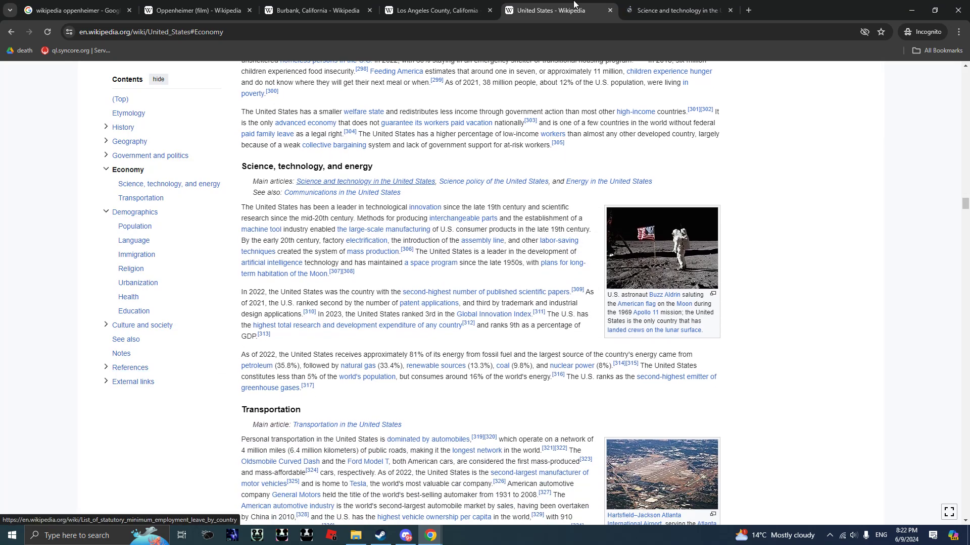
{"action": "left_click", "coordinate": [667, 10]}
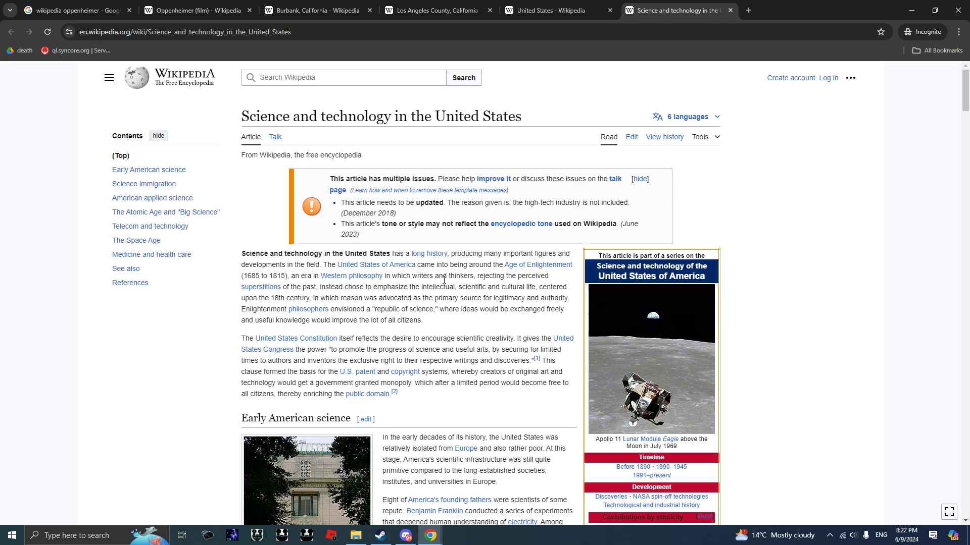
{"action": "scroll", "coordinate": [507, 284], "scroll_direction": "down", "scroll_amount": 1}
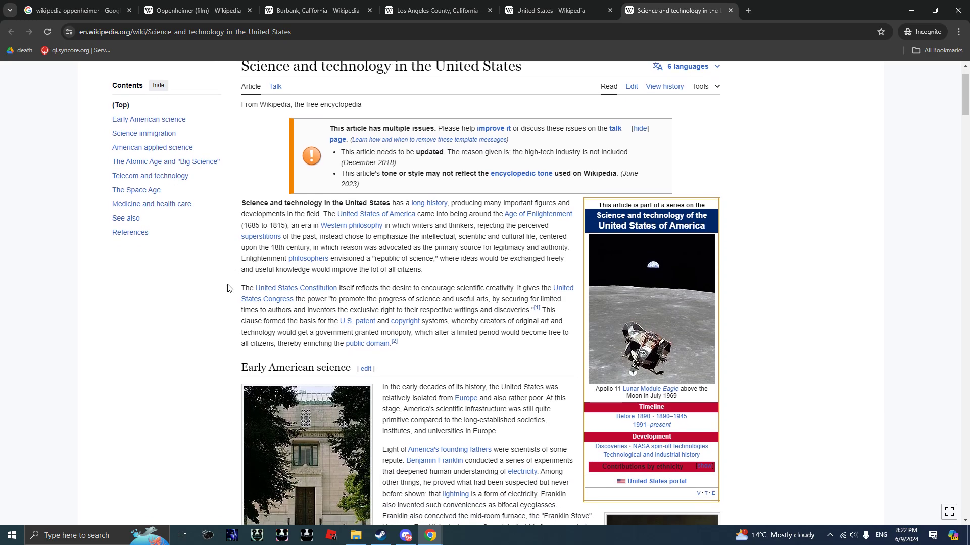
{"action": "scroll", "coordinate": [228, 289], "scroll_direction": "down", "scroll_amount": 2}
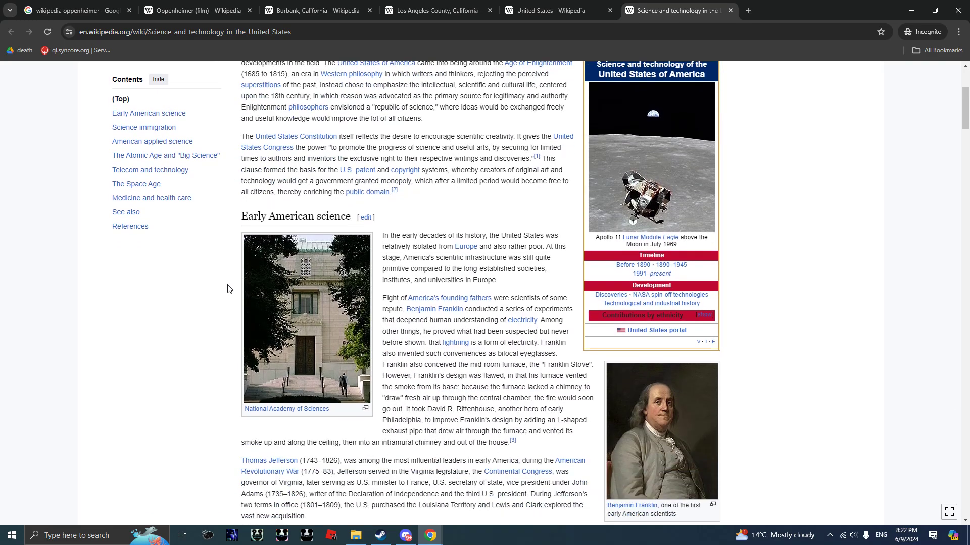
{"action": "scroll", "coordinate": [229, 289], "scroll_direction": "up", "scroll_amount": 1}
{"action": "scroll", "coordinate": [228, 289], "scroll_direction": "up", "scroll_amount": 1}
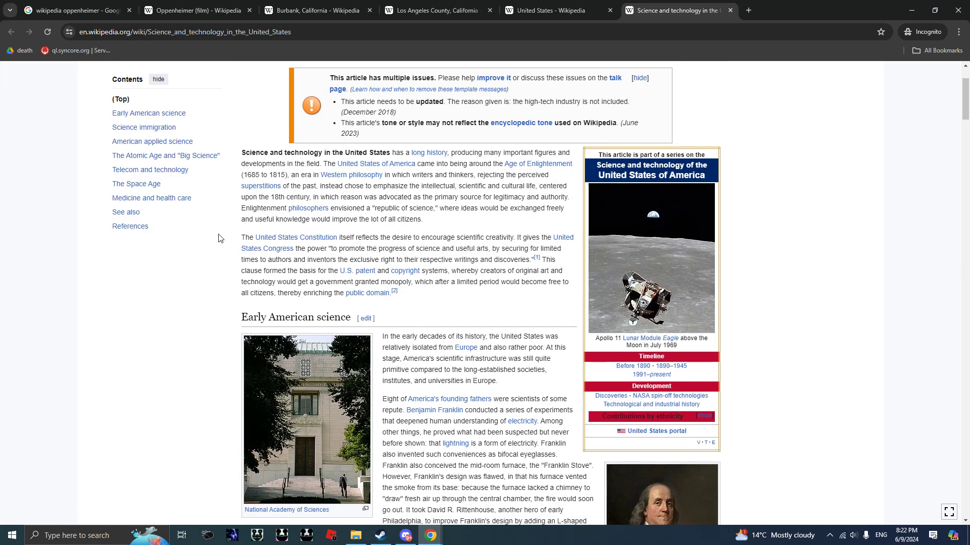
{"action": "left_click", "coordinate": [120, 98]}
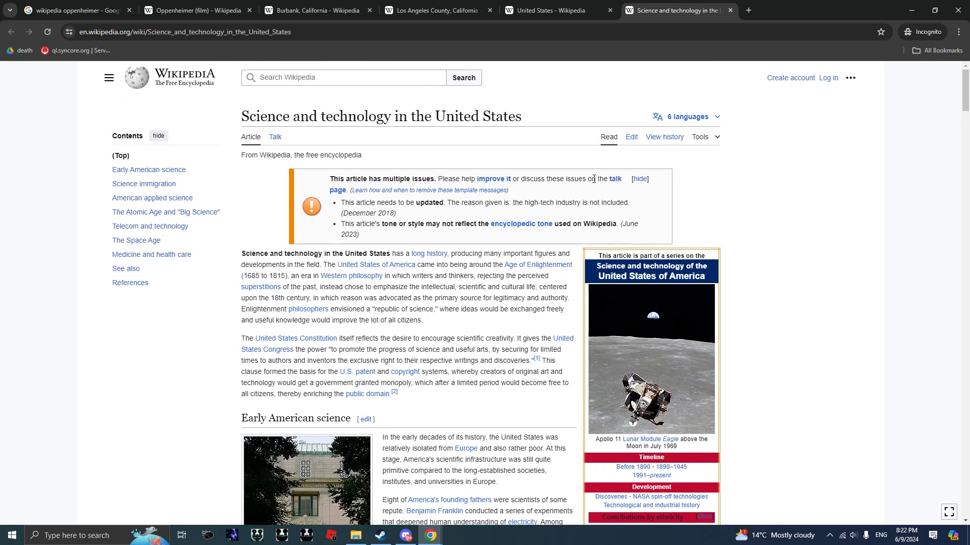
{"action": "scroll", "coordinate": [651, 304], "scroll_direction": "down", "scroll_amount": 1}
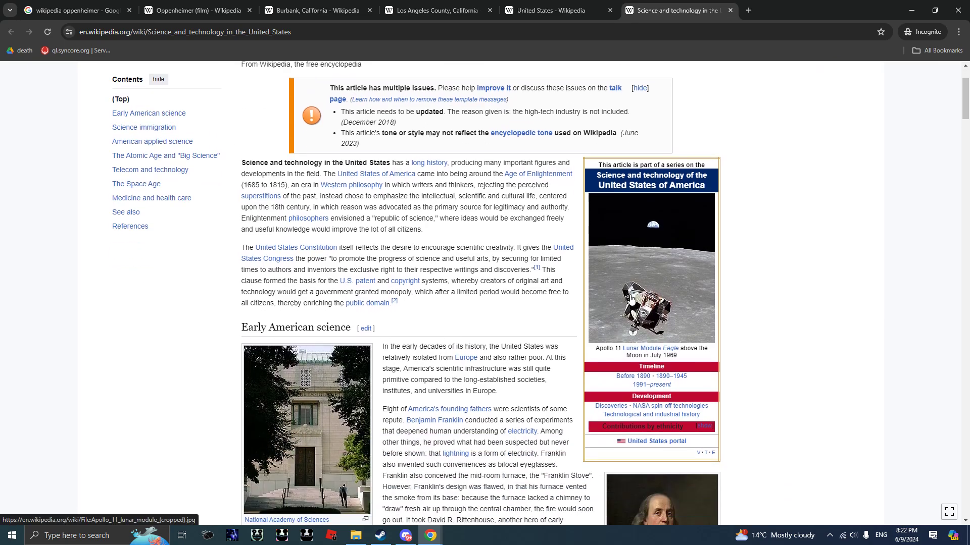
{"action": "scroll", "coordinate": [652, 303], "scroll_direction": "down", "scroll_amount": 1}
{"action": "scroll", "coordinate": [577, 357], "scroll_direction": "down", "scroll_amount": 1}
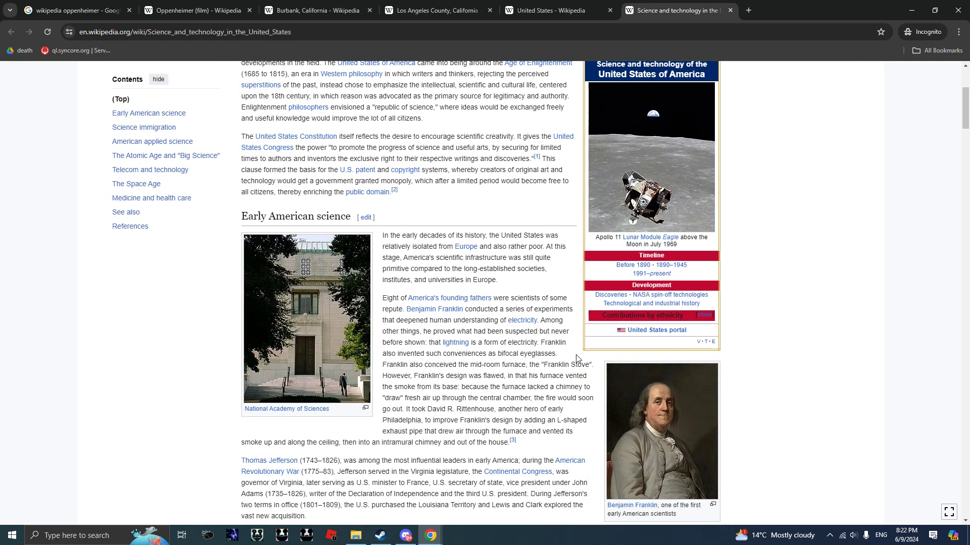
{"action": "scroll", "coordinate": [268, 325], "scroll_direction": "down", "scroll_amount": 3}
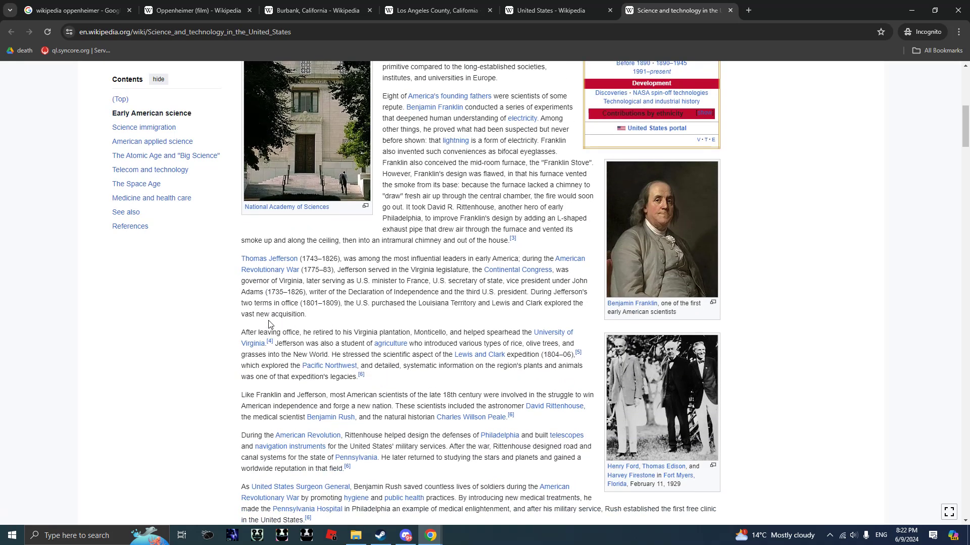
{"action": "scroll", "coordinate": [269, 324], "scroll_direction": "down", "scroll_amount": 2}
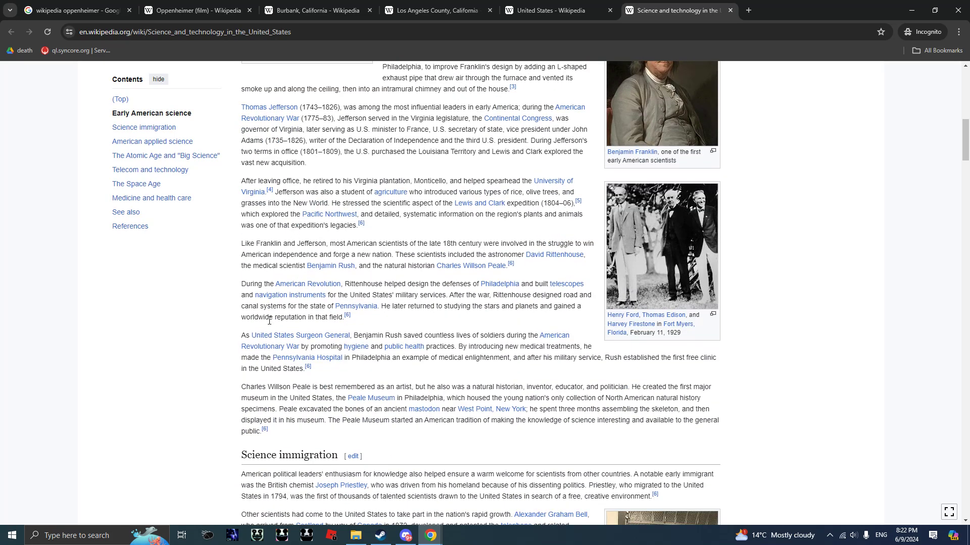
{"action": "scroll", "coordinate": [230, 324], "scroll_direction": "down", "scroll_amount": 2}
{"action": "scroll", "coordinate": [231, 329], "scroll_direction": "down", "scroll_amount": 2}
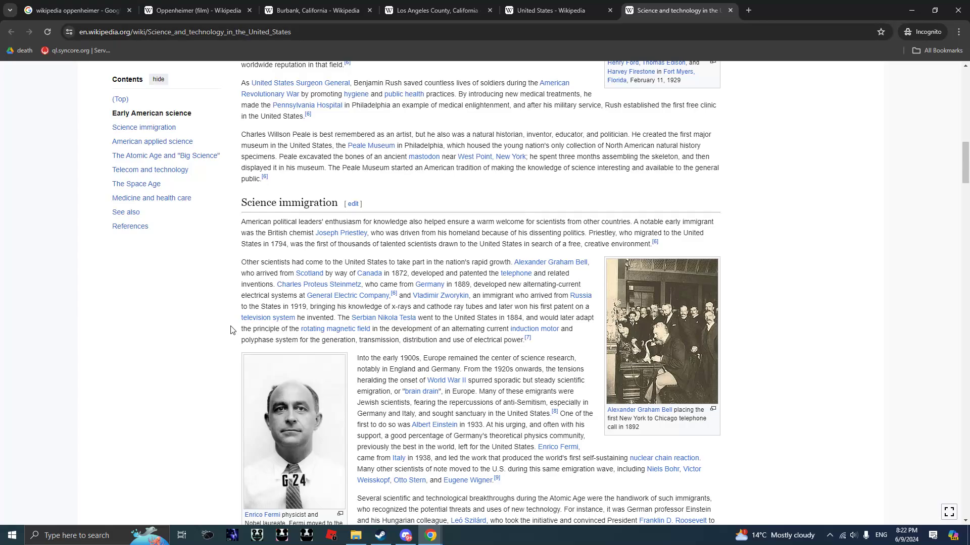
{"action": "scroll", "coordinate": [230, 330], "scroll_direction": "down", "scroll_amount": 1}
{"action": "scroll", "coordinate": [231, 330], "scroll_direction": "down", "scroll_amount": 1}
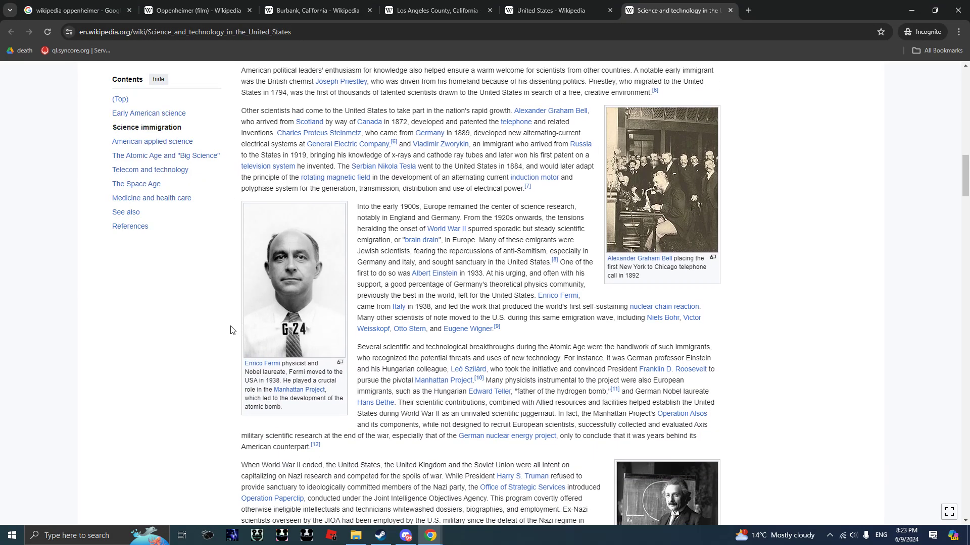
{"action": "scroll", "coordinate": [231, 329], "scroll_direction": "down", "scroll_amount": 1}
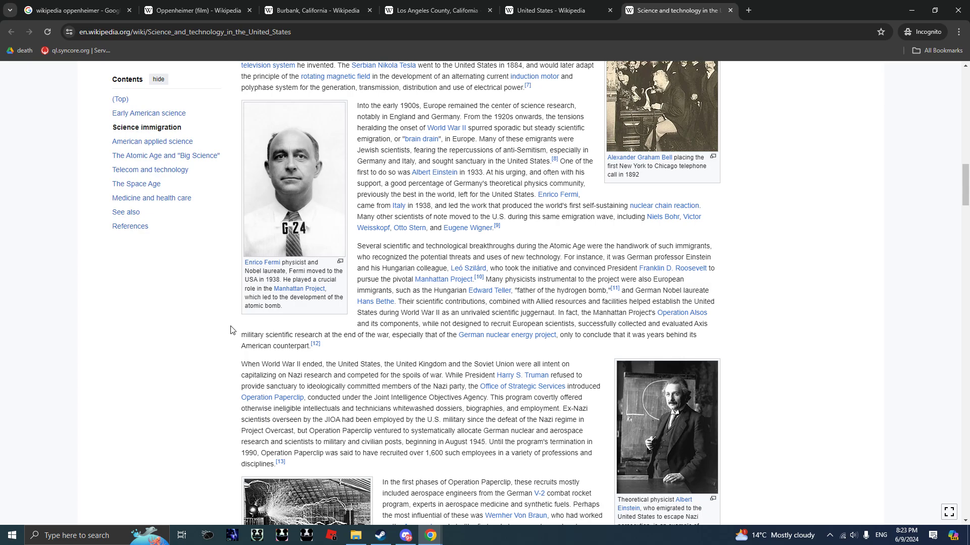
{"action": "scroll", "coordinate": [231, 330], "scroll_direction": "down", "scroll_amount": 2}
{"action": "scroll", "coordinate": [231, 330], "scroll_direction": "down", "scroll_amount": 3}
{"action": "scroll", "coordinate": [231, 330], "scroll_direction": "down", "scroll_amount": 3}
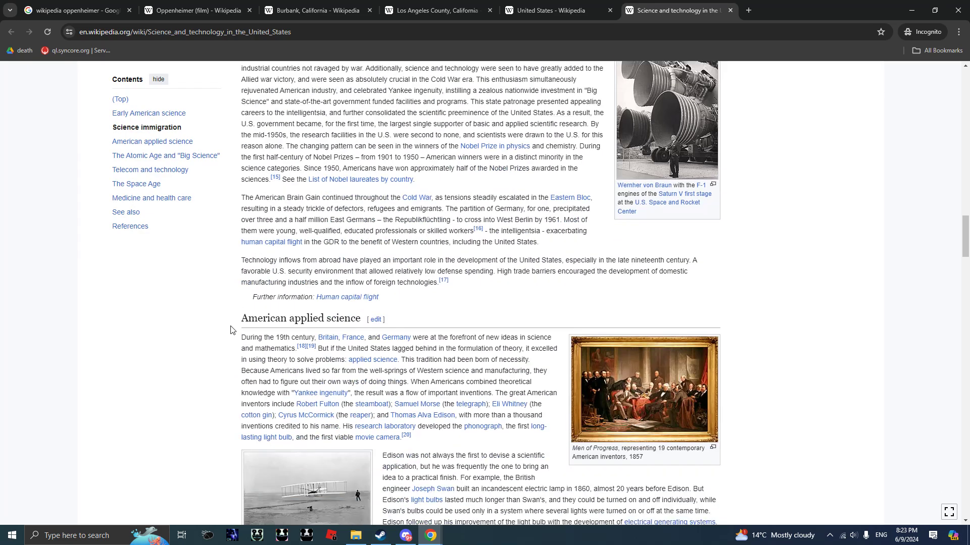
{"action": "scroll", "coordinate": [230, 330], "scroll_direction": "down", "scroll_amount": 1}
{"action": "scroll", "coordinate": [231, 329], "scroll_direction": "down", "scroll_amount": 3}
{"action": "scroll", "coordinate": [231, 329], "scroll_direction": "down", "scroll_amount": 3}
{"action": "scroll", "coordinate": [231, 329], "scroll_direction": "down", "scroll_amount": 1}
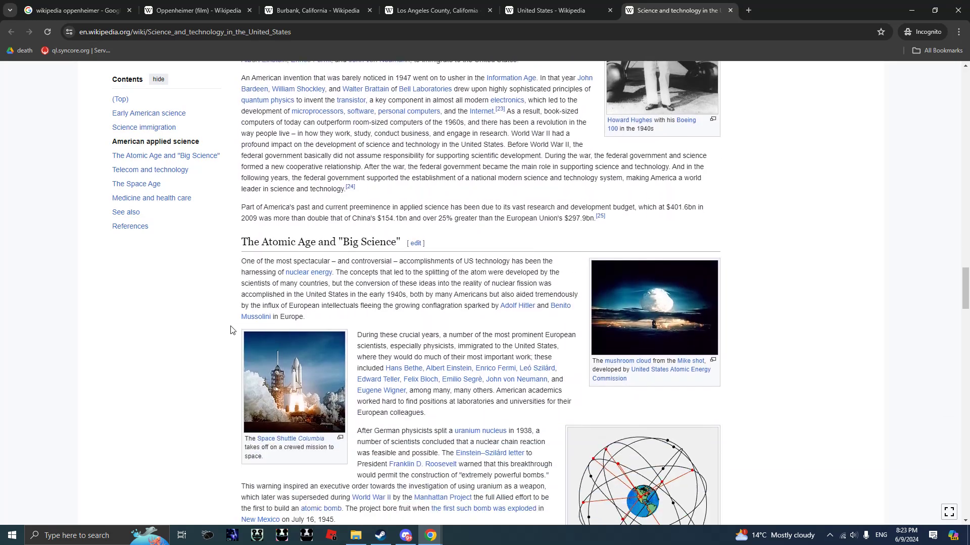
{"action": "scroll", "coordinate": [231, 329], "scroll_direction": "down", "scroll_amount": 3}
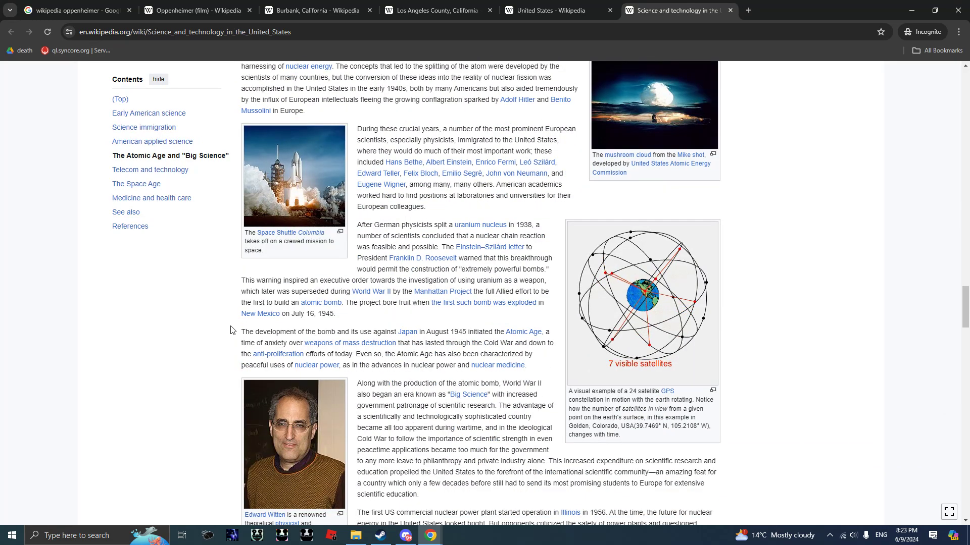
{"action": "scroll", "coordinate": [230, 329], "scroll_direction": "down", "scroll_amount": 2}
{"action": "scroll", "coordinate": [232, 329], "scroll_direction": "down", "scroll_amount": 3}
{"action": "scroll", "coordinate": [231, 330], "scroll_direction": "down", "scroll_amount": 2}
{"action": "scroll", "coordinate": [231, 330], "scroll_direction": "down", "scroll_amount": 1}
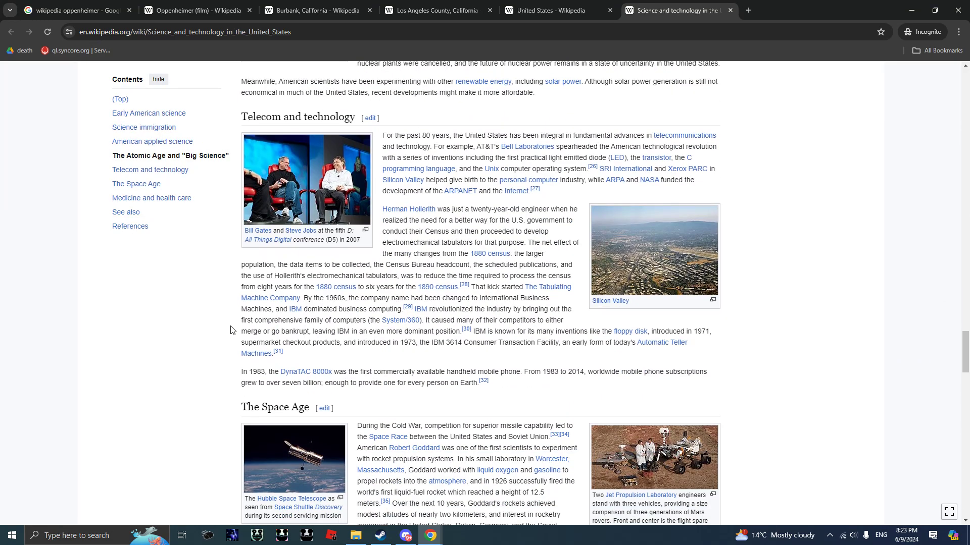
{"action": "scroll", "coordinate": [231, 329], "scroll_direction": "down", "scroll_amount": 2}
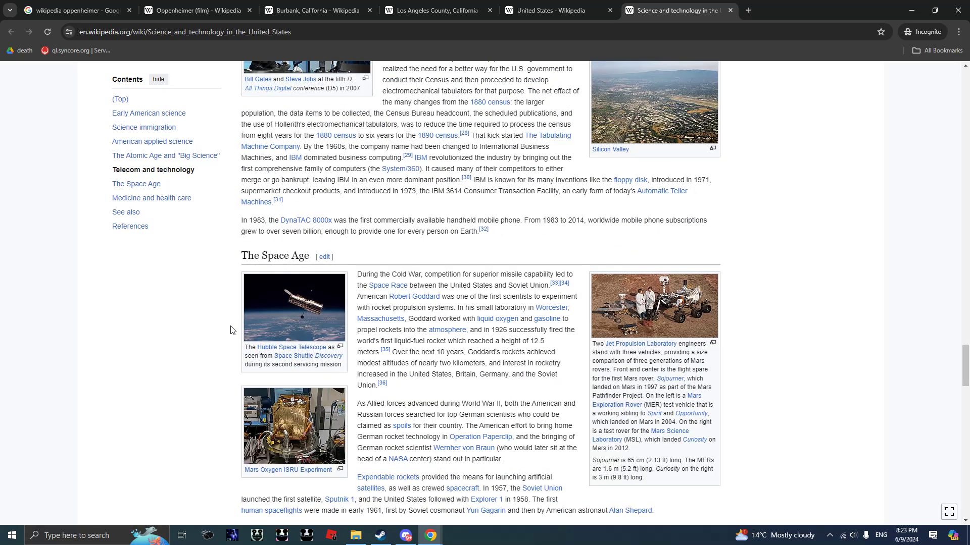
{"action": "scroll", "coordinate": [231, 330], "scroll_direction": "down", "scroll_amount": 3}
{"action": "scroll", "coordinate": [231, 330], "scroll_direction": "down", "scroll_amount": 3}
{"action": "scroll", "coordinate": [231, 329], "scroll_direction": "down", "scroll_amount": 3}
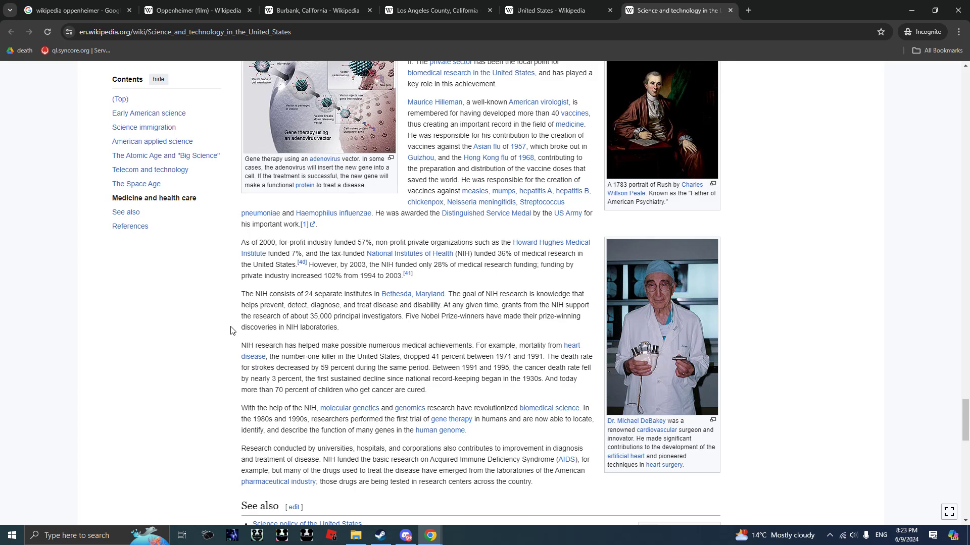
{"action": "scroll", "coordinate": [232, 330], "scroll_direction": "down", "scroll_amount": 2}
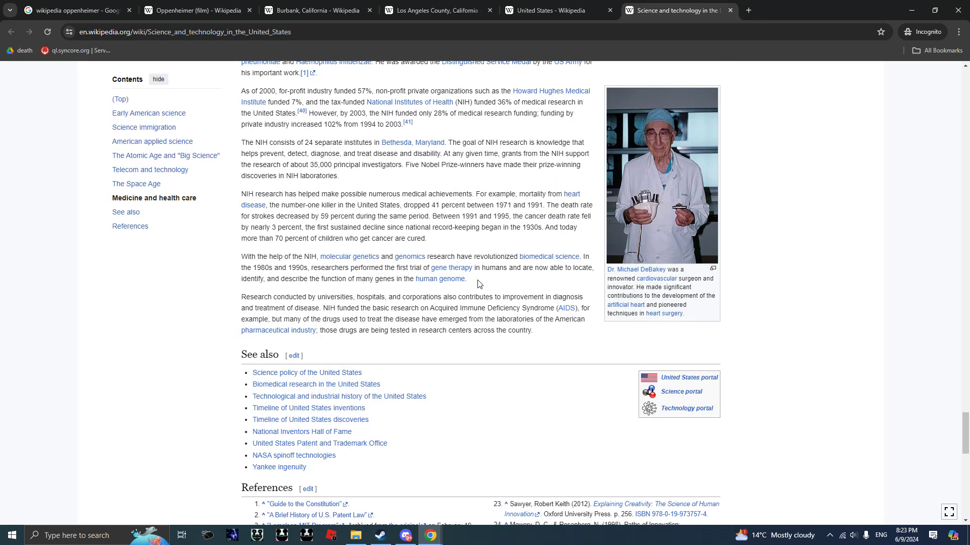
- Go from Biomedical sciences to Formal science, then open and switch to Branches of science
{"action": "left_click", "coordinate": [556, 257], "text": "ctrl+shift"}
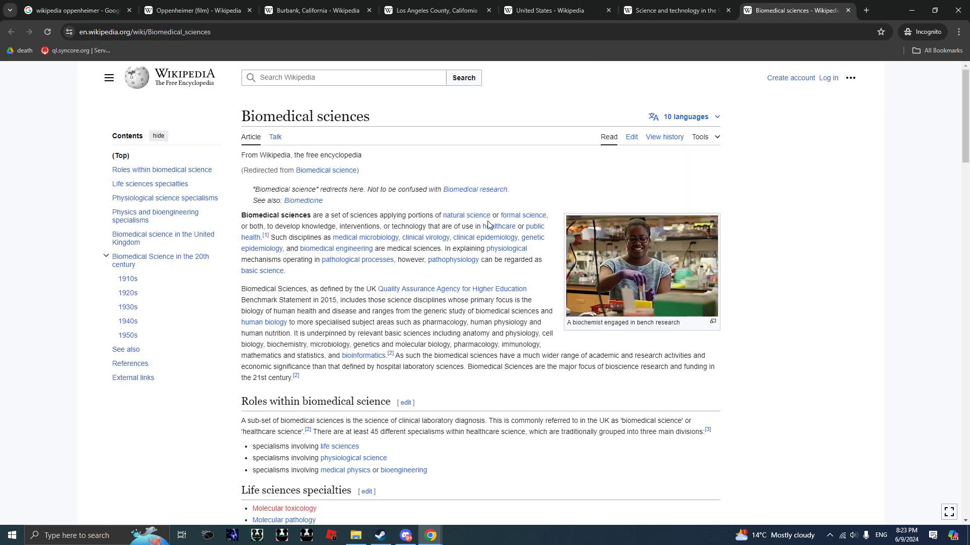
{"action": "left_click", "coordinate": [508, 217], "text": "ctrl"}
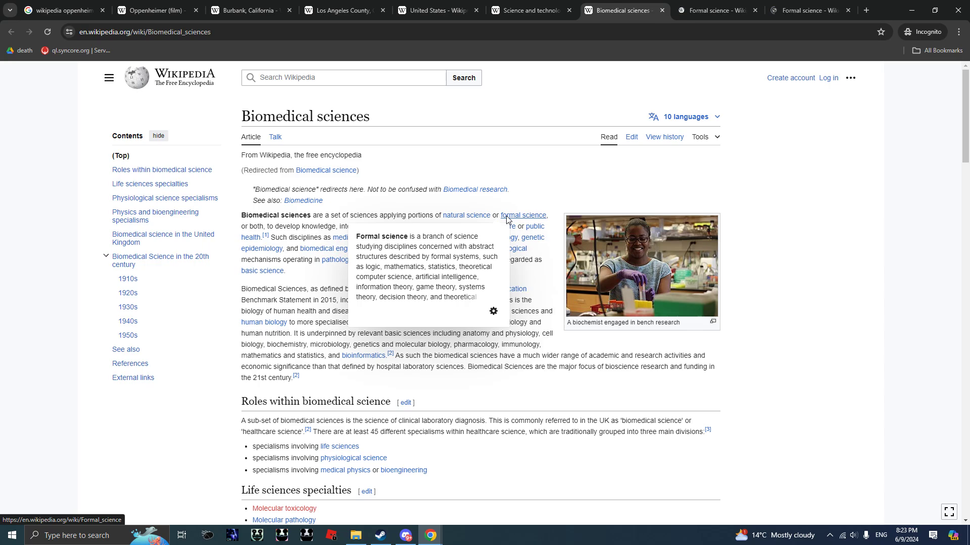
{"action": "key", "text": "ctrl+Tab"}
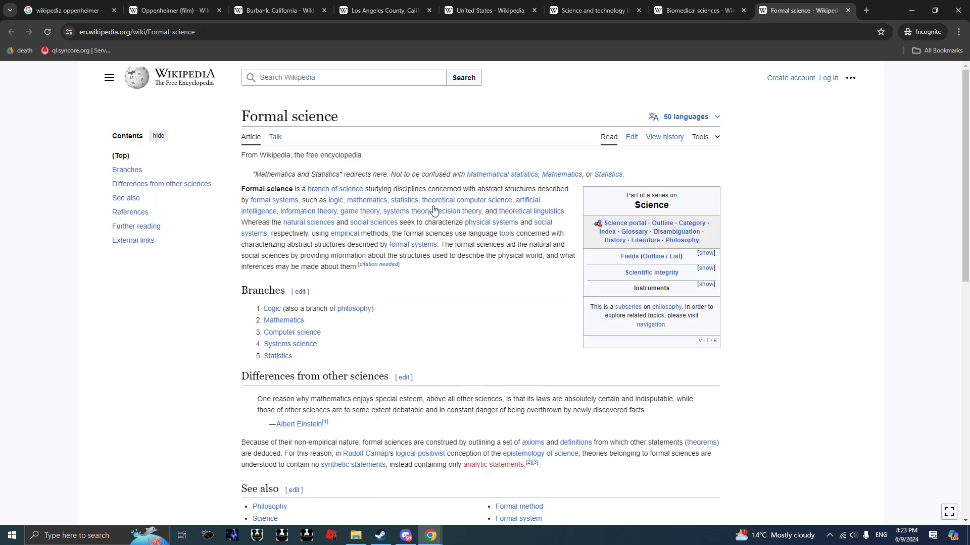
{"action": "left_click", "coordinate": [336, 188], "text": "ctrl"}
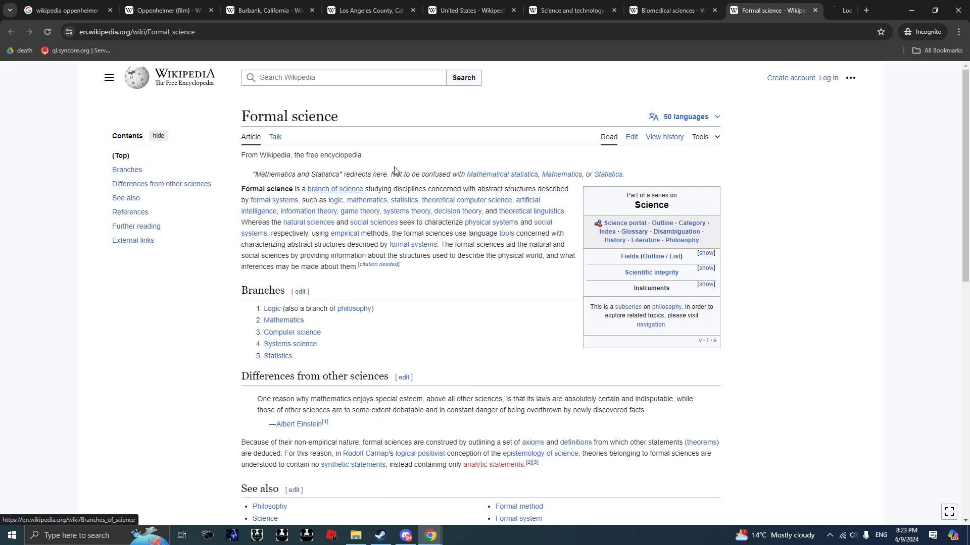
{"action": "key", "text": "ctrl+Tab"}
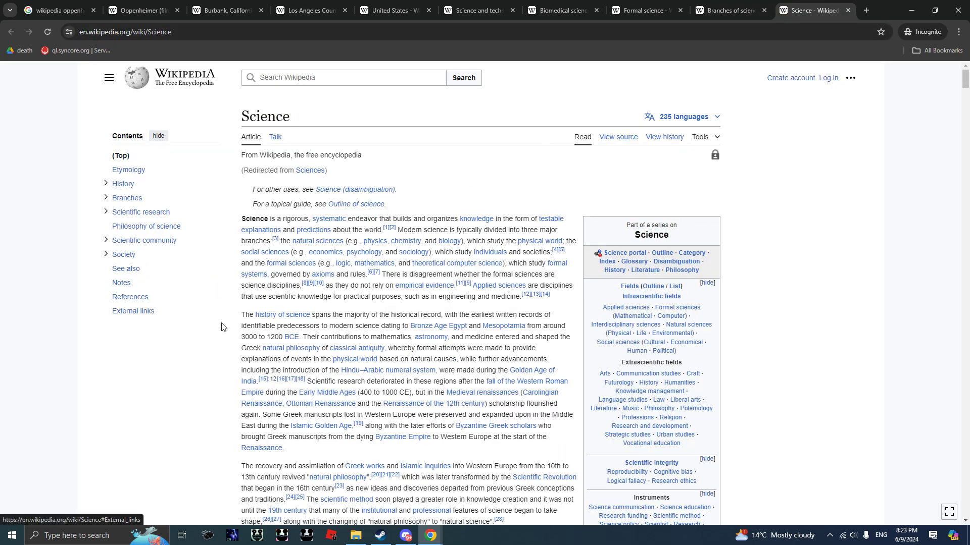
{"action": "scroll", "coordinate": [226, 326], "scroll_direction": "down", "scroll_amount": 3}
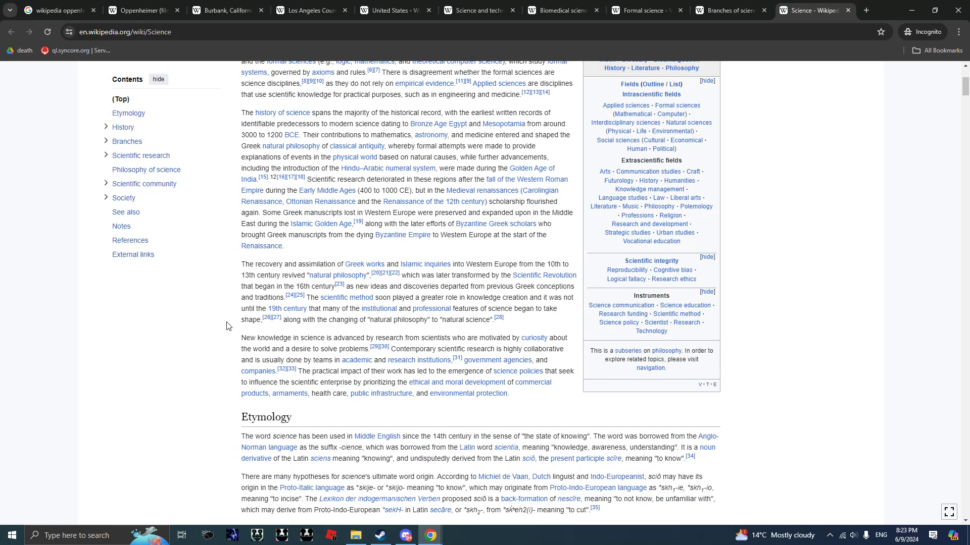
{"action": "scroll", "coordinate": [226, 326], "scroll_direction": "up", "scroll_amount": 1}
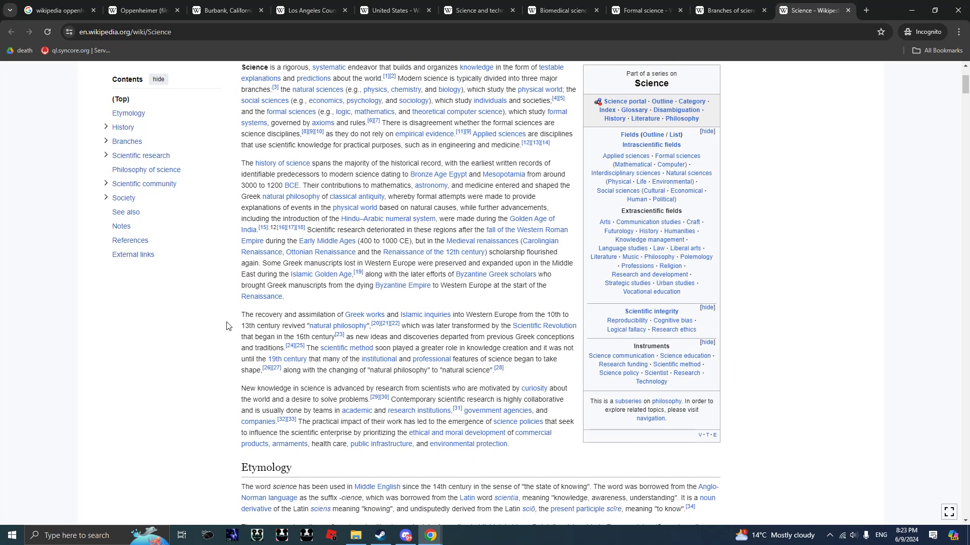
{"action": "scroll", "coordinate": [491, 121], "scroll_direction": "up", "scroll_amount": 1}
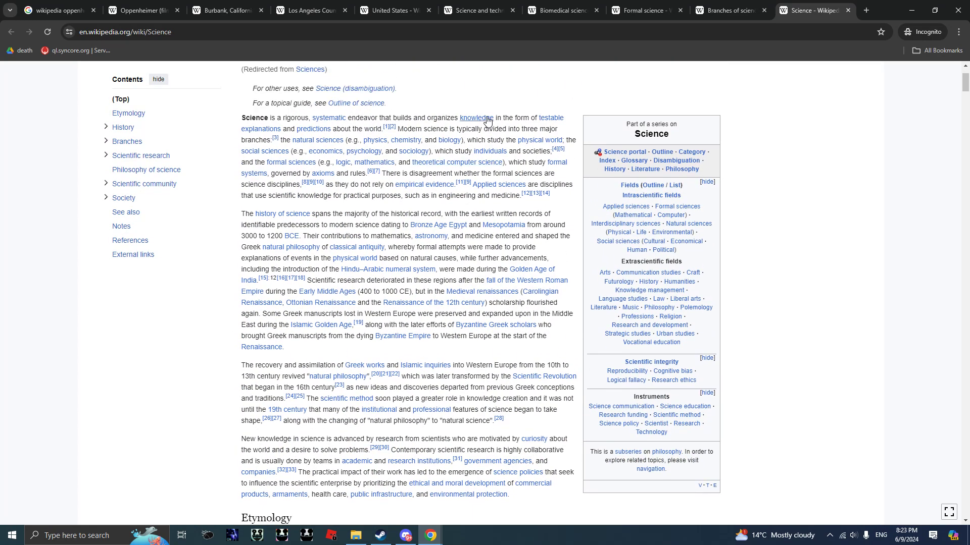
- Open Theoretical computer science and Computer science in new tabs, ending on Computer science
{"action": "middle_click", "coordinate": [451, 163]}
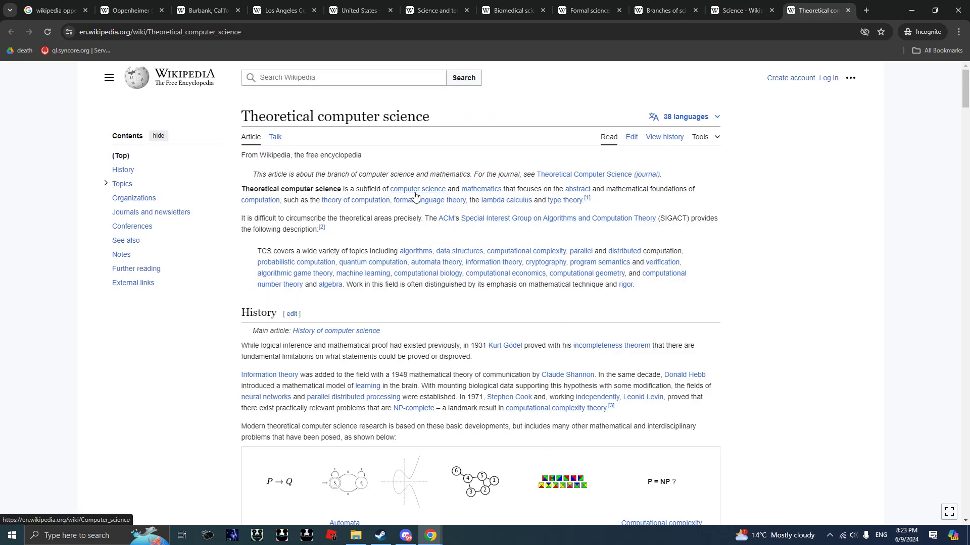
{"action": "middle_click", "coordinate": [415, 190]}
{"action": "key", "text": "ctrl+Tab"}
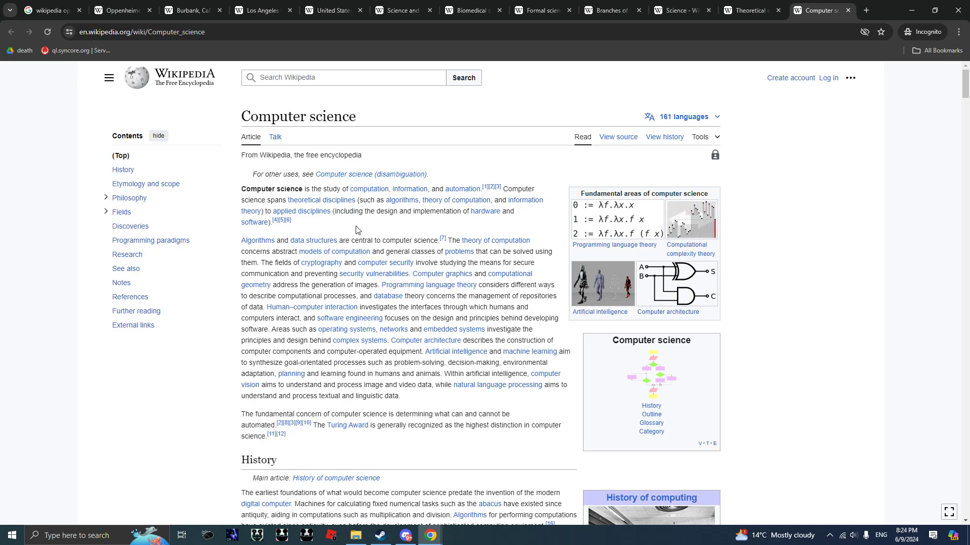
{"action": "scroll", "coordinate": [357, 229], "scroll_direction": "down", "scroll_amount": 2}
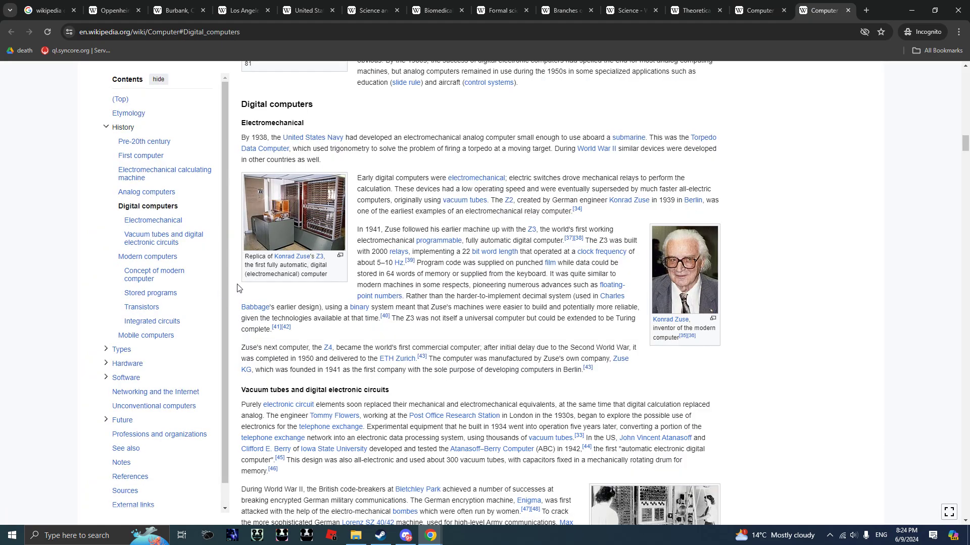
{"action": "scroll", "coordinate": [280, 303], "scroll_direction": "down", "scroll_amount": 2}
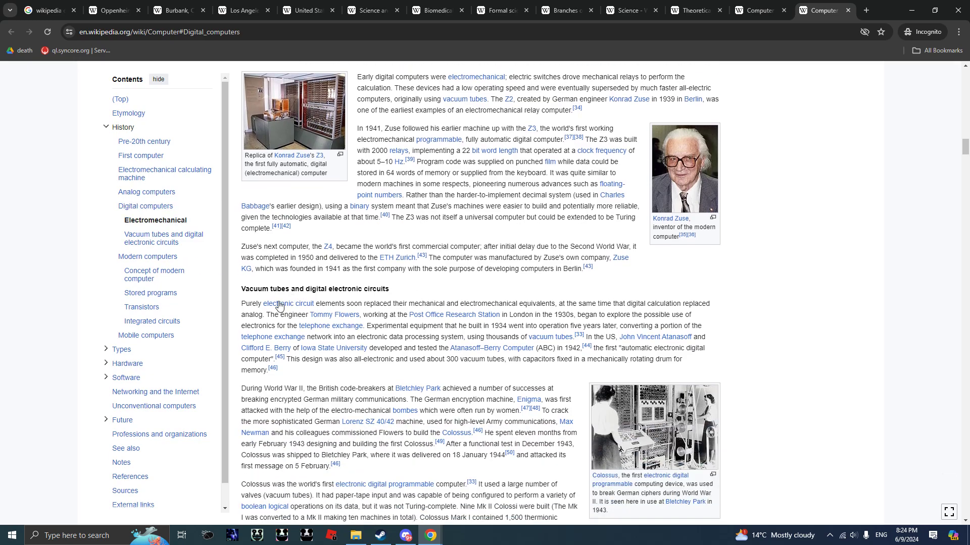
{"action": "scroll", "coordinate": [237, 321], "scroll_direction": "down", "scroll_amount": 3}
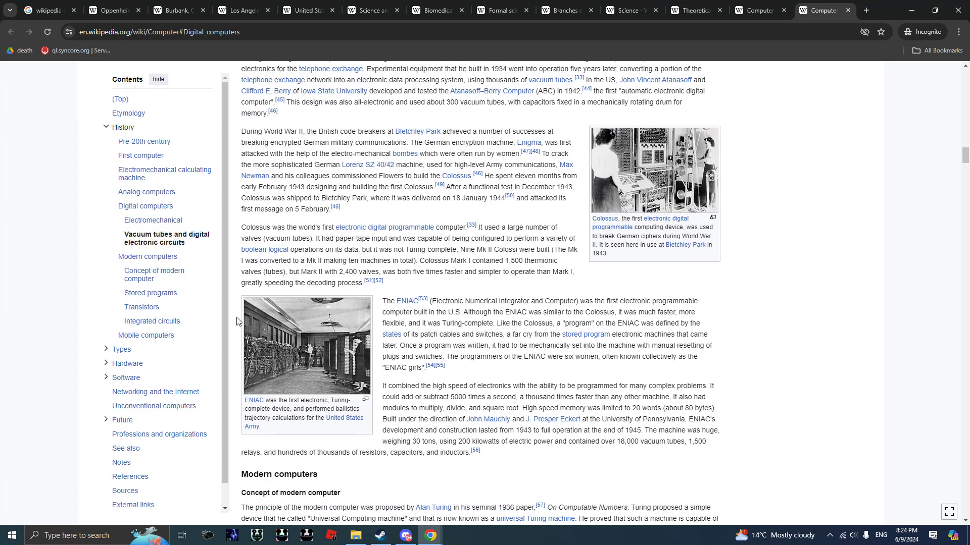
{"action": "scroll", "coordinate": [239, 322], "scroll_direction": "down", "scroll_amount": 3}
{"action": "scroll", "coordinate": [238, 321], "scroll_direction": "down", "scroll_amount": 3}
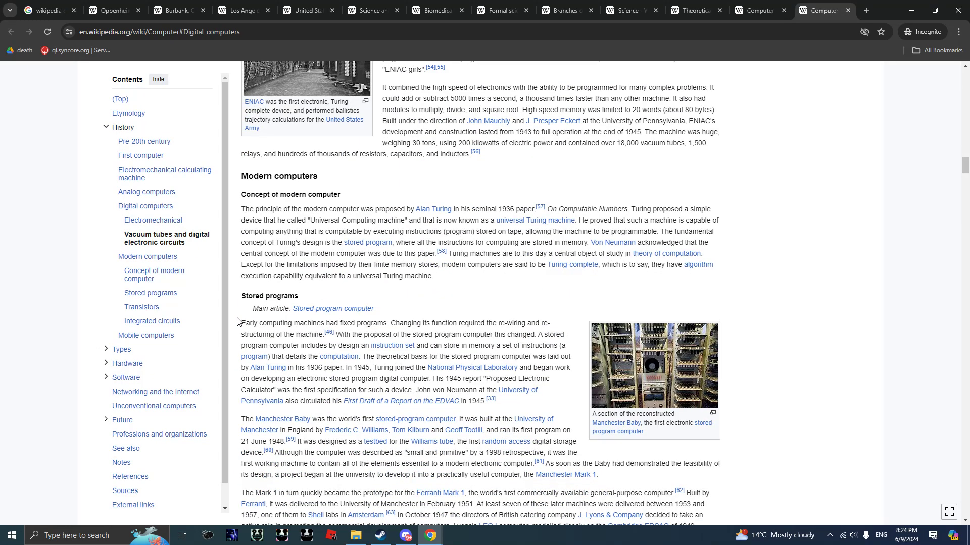
{"action": "scroll", "coordinate": [239, 321], "scroll_direction": "down", "scroll_amount": 2}
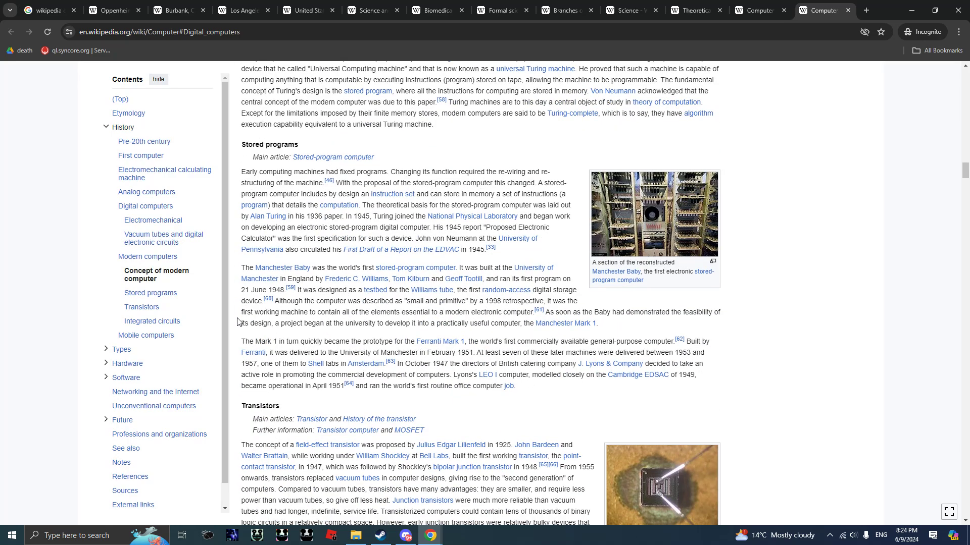
- Start a find-in-page search of the Computer article for 'video game'
{"action": "key", "text": "ctrl+f"}
{"action": "type", "text": "video game"}
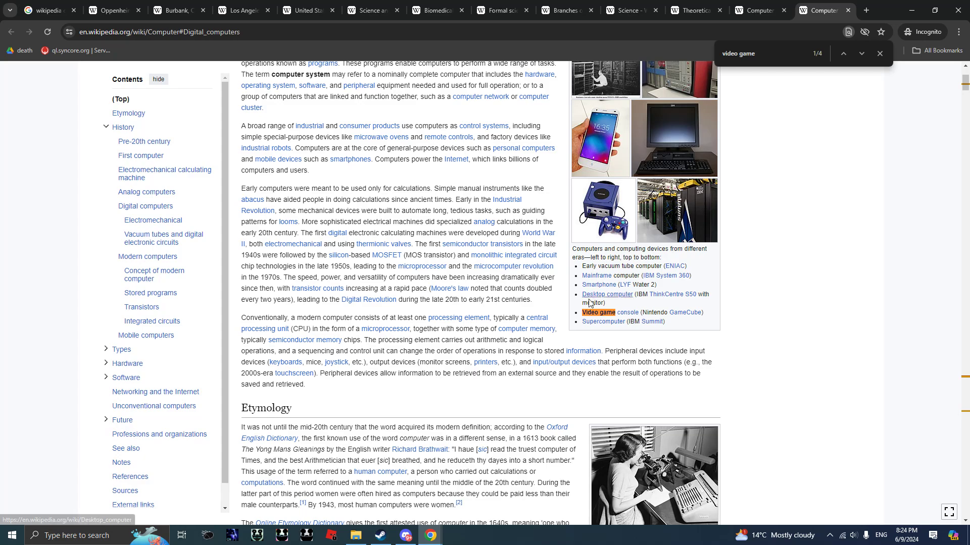
{"action": "left_click", "coordinate": [599, 312], "text": "ctrl+shift"}
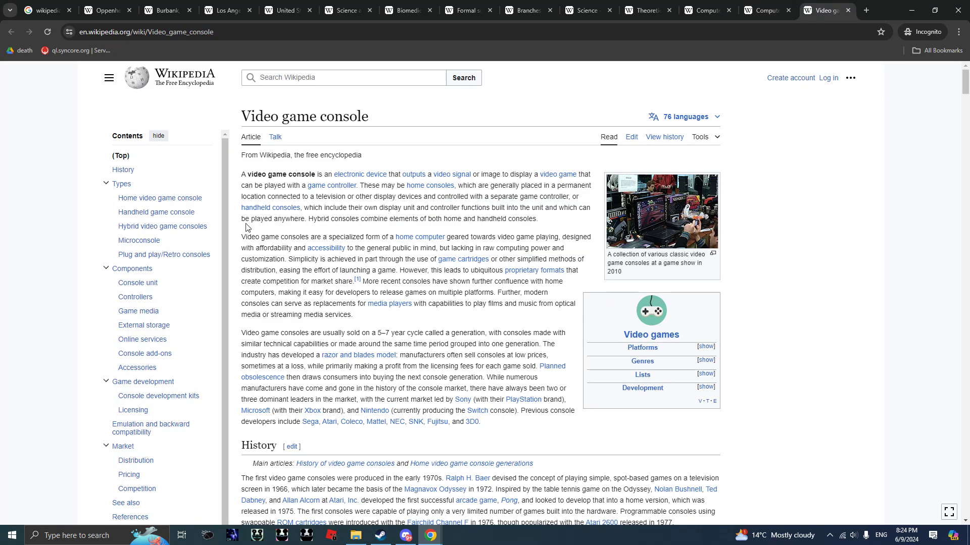
{"action": "left_click", "coordinate": [557, 174]}
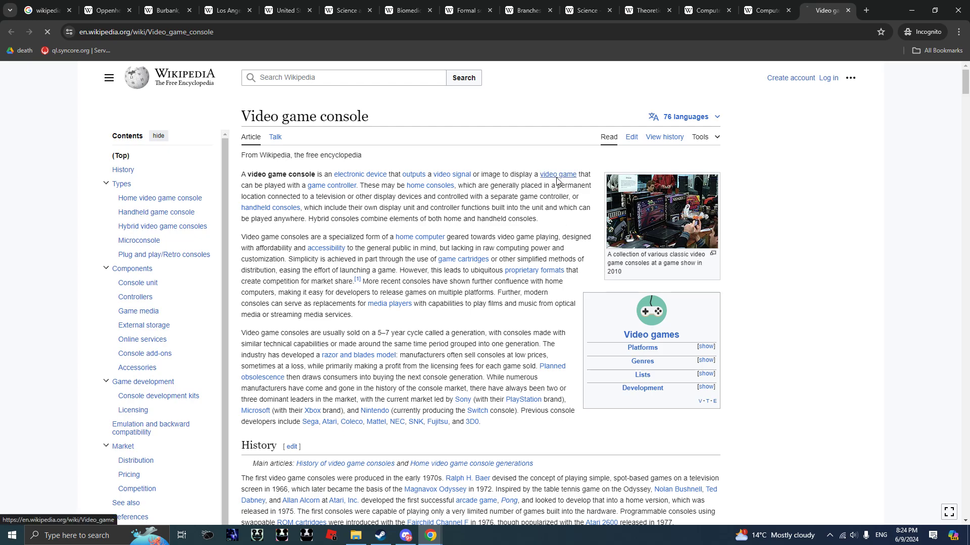
{"action": "left_click", "coordinate": [11, 31]}
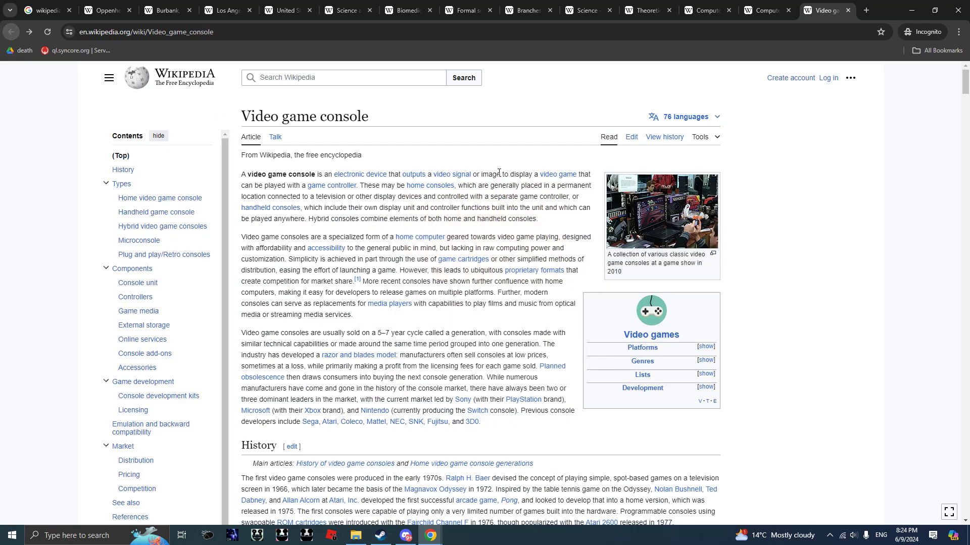
{"action": "left_click", "coordinate": [558, 174]}
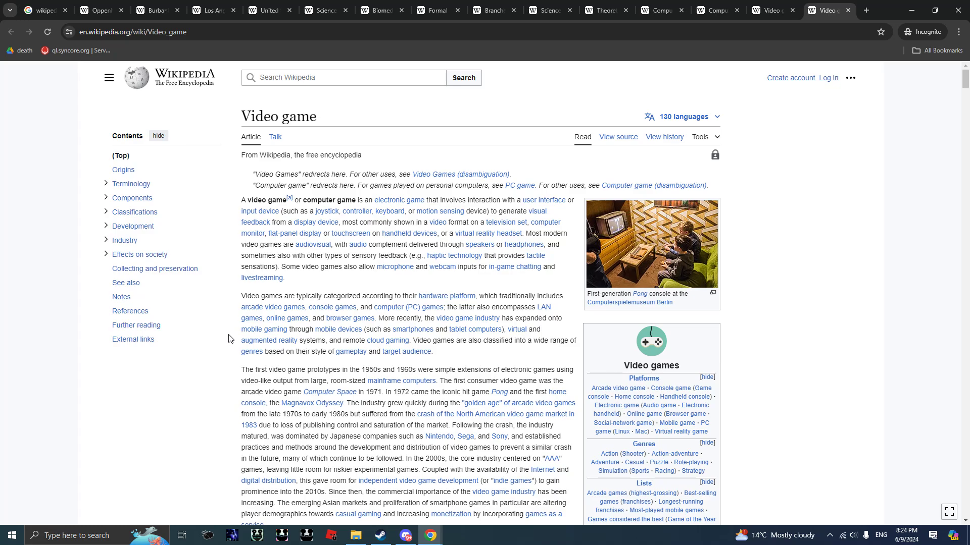
{"action": "scroll", "coordinate": [229, 339], "scroll_direction": "down", "scroll_amount": 2}
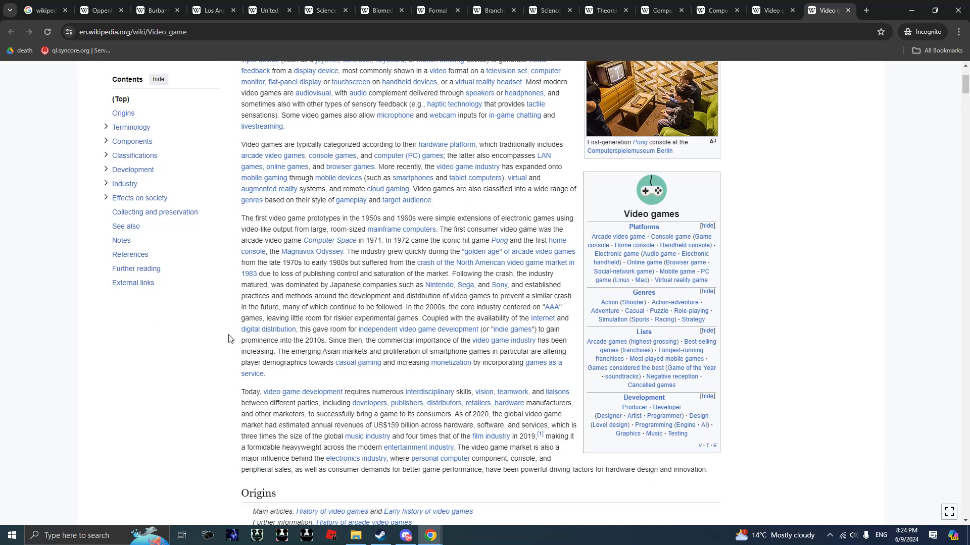
{"action": "mouse_move", "coordinate": [264, 328]}
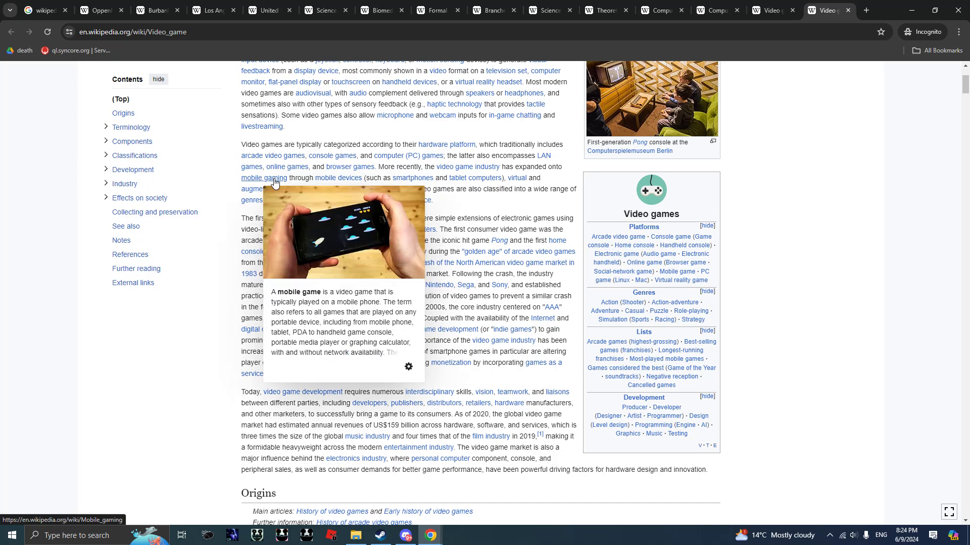
- Peek at Mobile gaming, jump to Effects on society, and open Lists of video games in a new tab
{"action": "middle_click", "coordinate": [275, 180]}
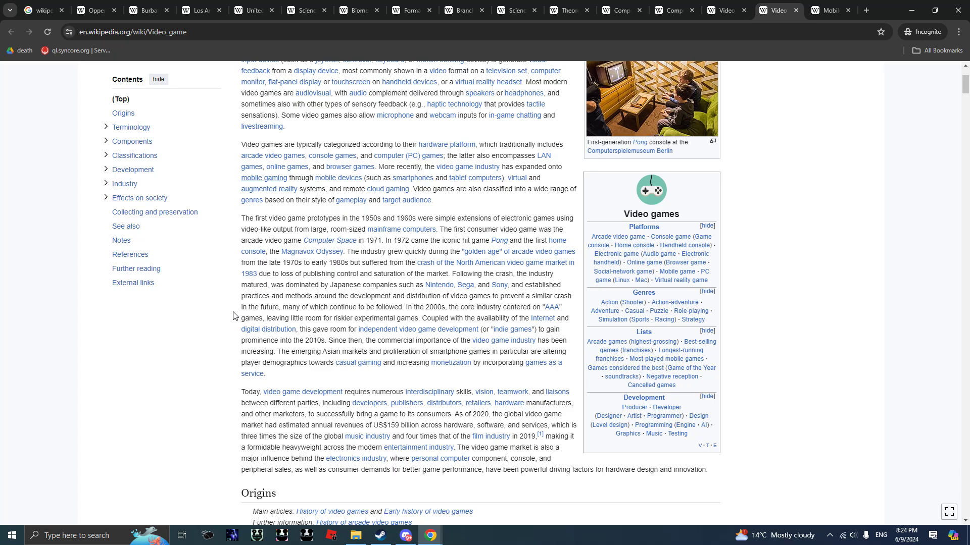
{"action": "scroll", "coordinate": [234, 315], "scroll_direction": "up", "scroll_amount": 2}
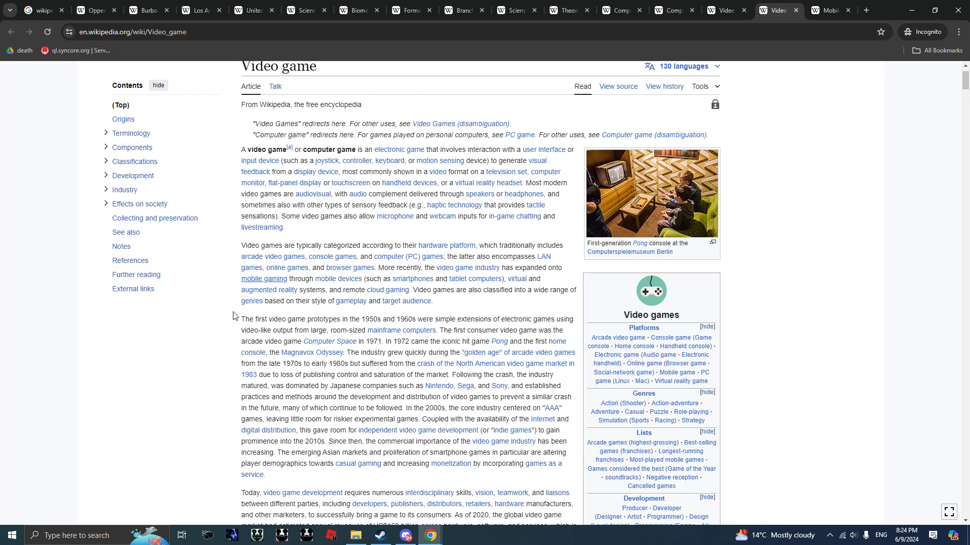
{"action": "left_click", "coordinate": [847, 11]}
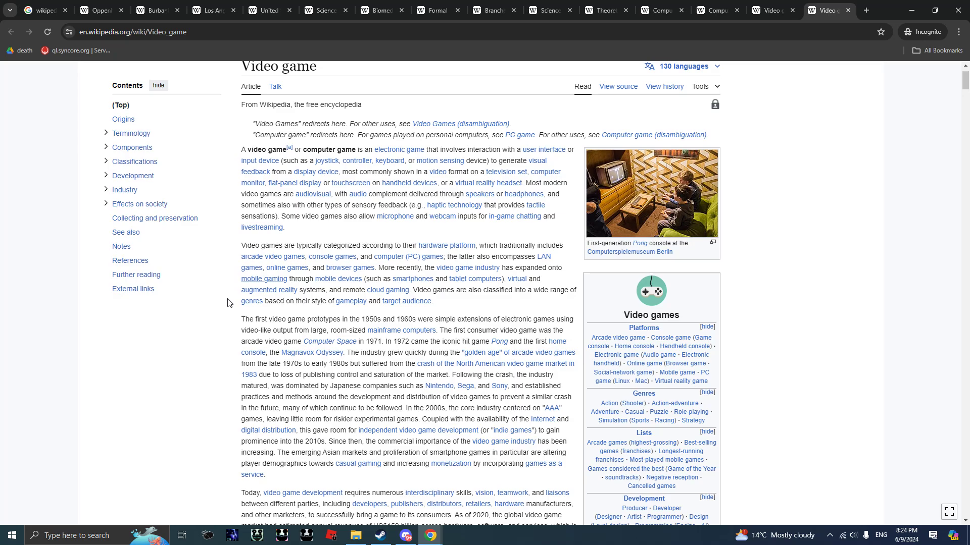
{"action": "scroll", "coordinate": [227, 302], "scroll_direction": "down", "scroll_amount": 5}
{"action": "scroll", "coordinate": [227, 302], "scroll_direction": "down", "scroll_amount": 3}
{"action": "scroll", "coordinate": [227, 302], "scroll_direction": "down", "scroll_amount": 4}
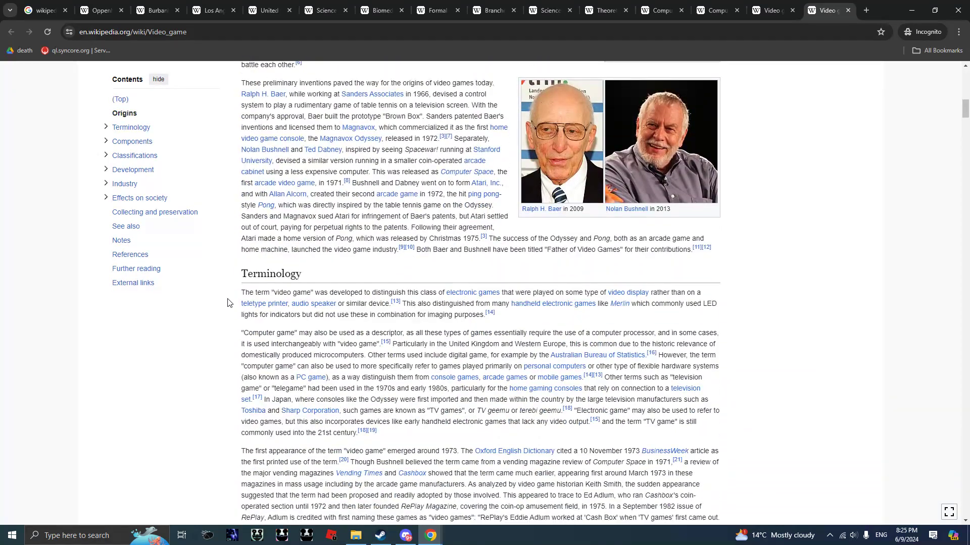
{"action": "left_click", "coordinate": [141, 198]}
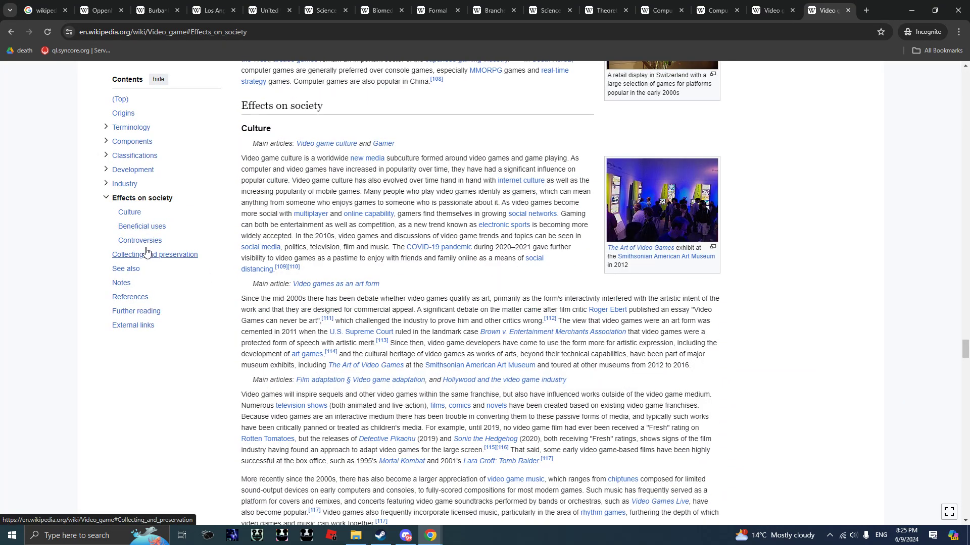
{"action": "scroll", "coordinate": [241, 282], "scroll_direction": "down", "scroll_amount": 5}
{"action": "scroll", "coordinate": [242, 282], "scroll_direction": "down", "scroll_amount": 5}
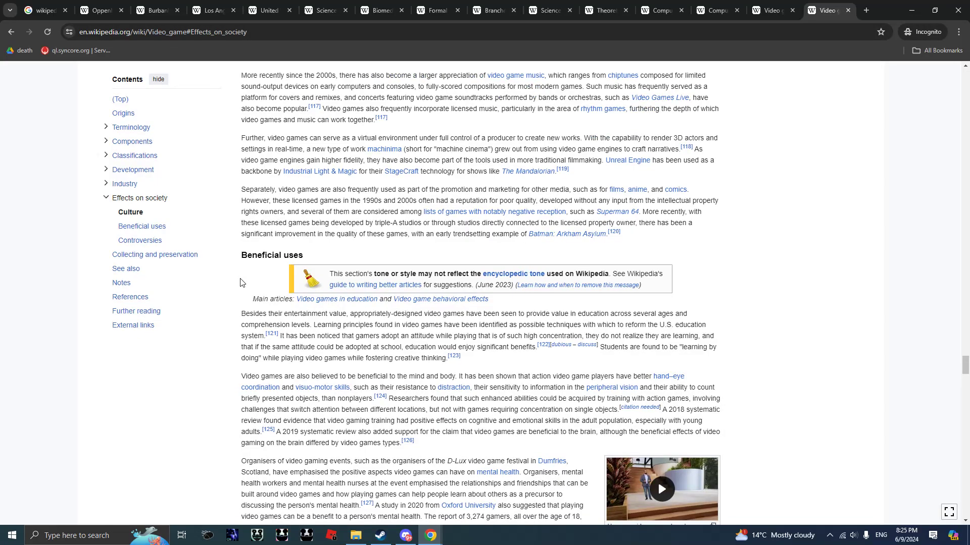
{"action": "scroll", "coordinate": [230, 287], "scroll_direction": "down", "scroll_amount": 5}
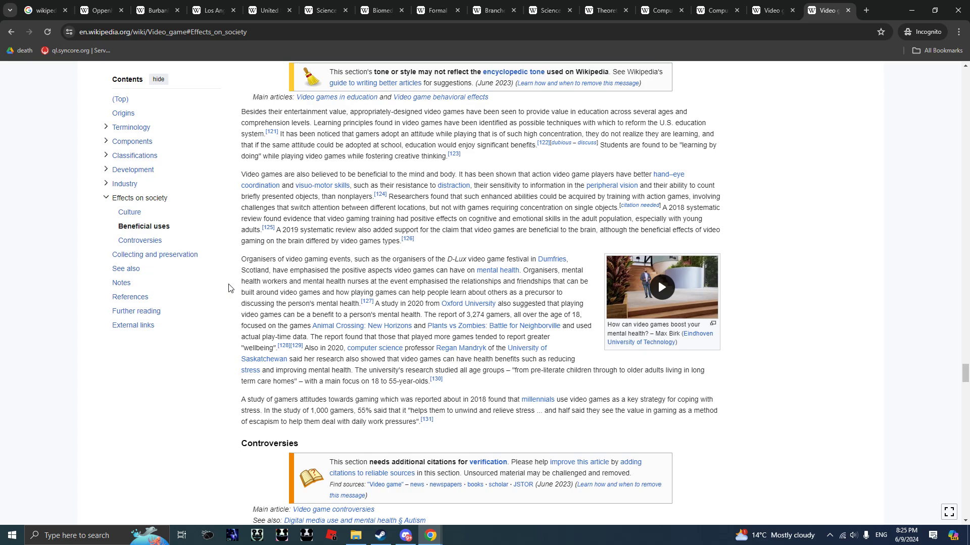
{"action": "scroll", "coordinate": [229, 287], "scroll_direction": "down", "scroll_amount": 5}
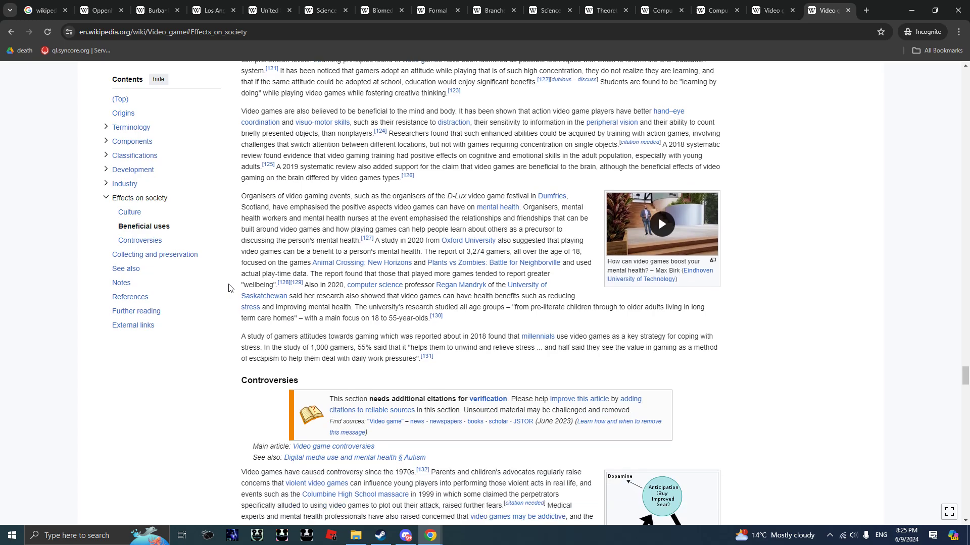
{"action": "scroll", "coordinate": [229, 288], "scroll_direction": "down", "scroll_amount": 5}
{"action": "scroll", "coordinate": [230, 288], "scroll_direction": "down", "scroll_amount": 5}
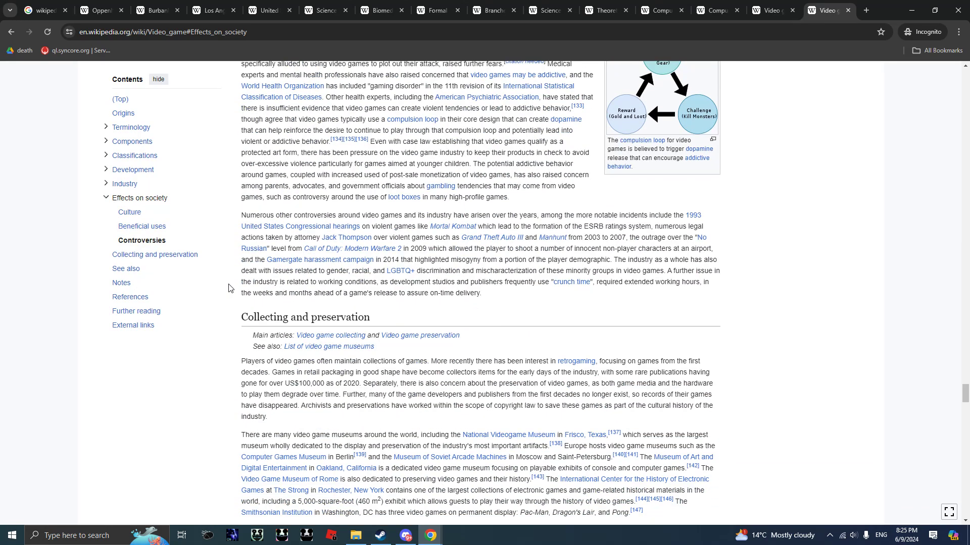
{"action": "scroll", "coordinate": [230, 287], "scroll_direction": "down", "scroll_amount": 5}
{"action": "scroll", "coordinate": [230, 287], "scroll_direction": "down", "scroll_amount": 5}
{"action": "scroll", "coordinate": [230, 287], "scroll_direction": "up", "scroll_amount": 1}
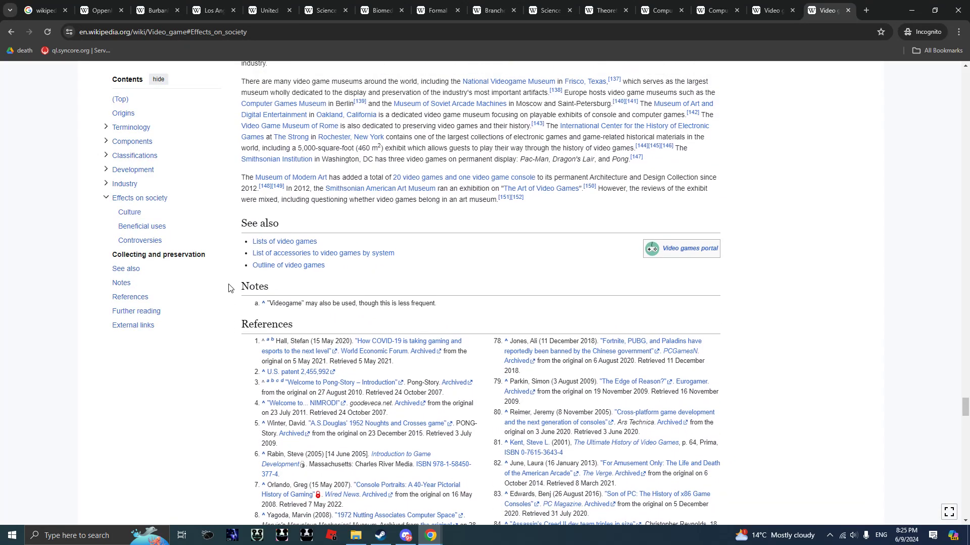
{"action": "middle_click", "coordinate": [284, 241]}
- Switch to Lists of video games and open List of best-selling PC games in a background tab
{"action": "key", "text": "ctrl+Tab"}
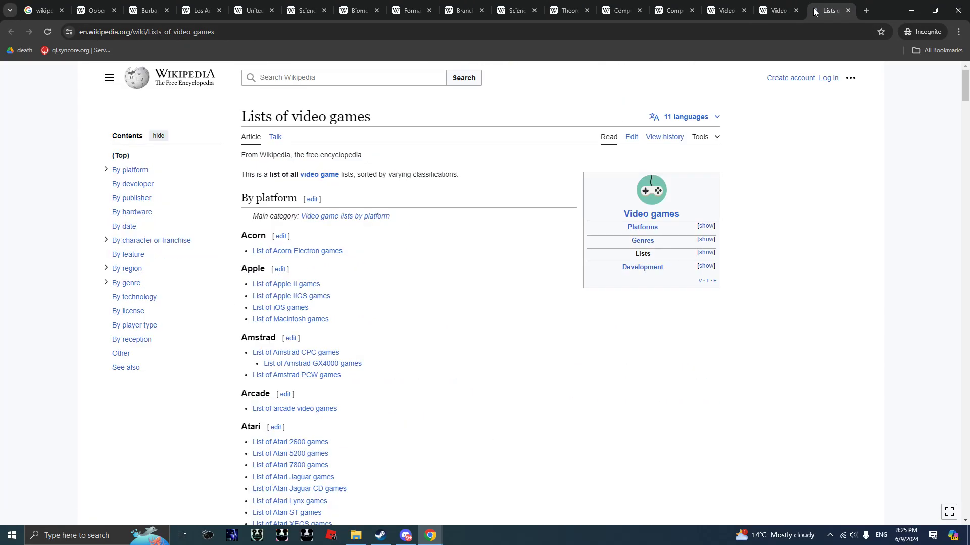
{"action": "scroll", "coordinate": [229, 298], "scroll_direction": "down", "scroll_amount": 4}
{"action": "scroll", "coordinate": [229, 299], "scroll_direction": "down", "scroll_amount": 5}
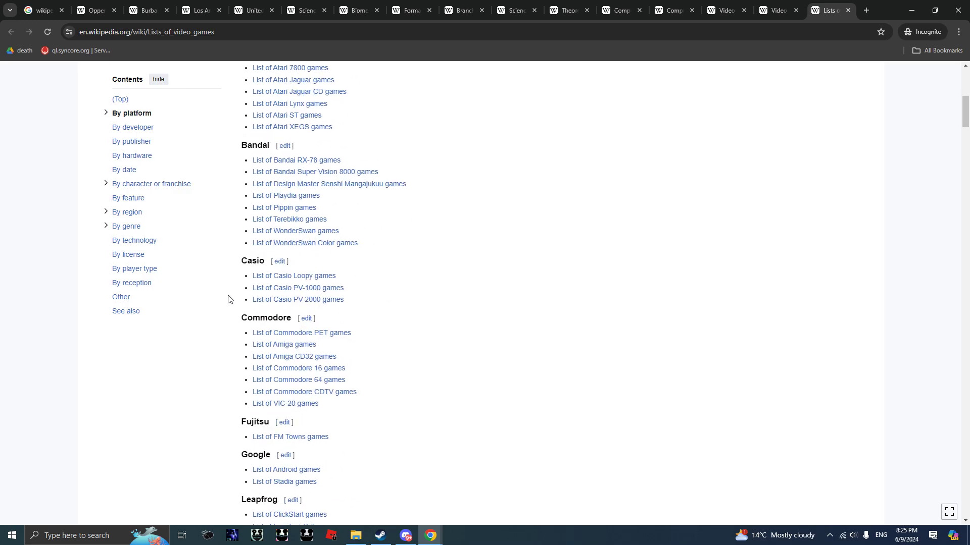
{"action": "scroll", "coordinate": [229, 299], "scroll_direction": "down", "scroll_amount": 4}
{"action": "scroll", "coordinate": [229, 299], "scroll_direction": "down", "scroll_amount": 4}
{"action": "scroll", "coordinate": [229, 299], "scroll_direction": "down", "scroll_amount": 3}
{"action": "scroll", "coordinate": [229, 299], "scroll_direction": "down", "scroll_amount": 3}
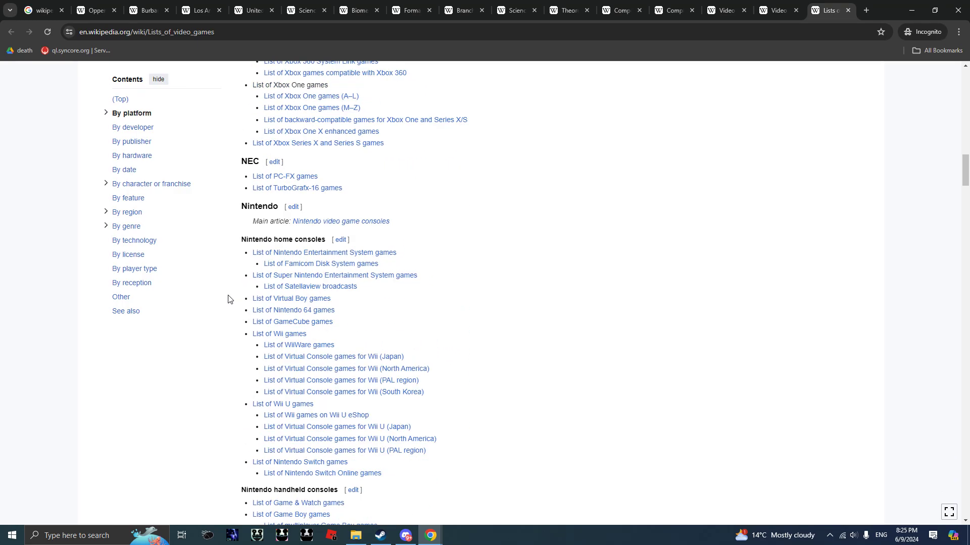
{"action": "scroll", "coordinate": [229, 299], "scroll_direction": "up", "scroll_amount": 3}
{"action": "scroll", "coordinate": [229, 299], "scroll_direction": "up", "scroll_amount": 1}
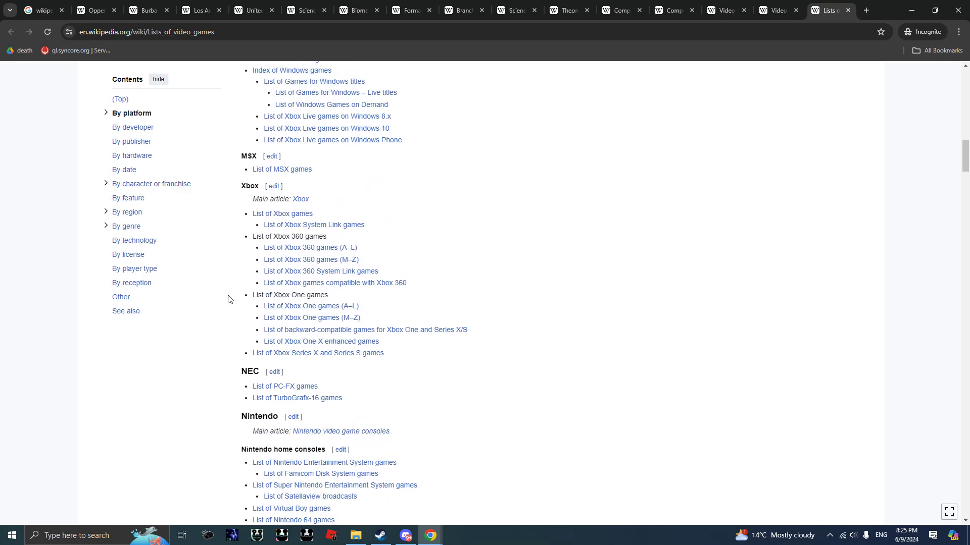
{"action": "scroll", "coordinate": [230, 299], "scroll_direction": "up", "scroll_amount": 3}
{"action": "scroll", "coordinate": [229, 299], "scroll_direction": "up", "scroll_amount": 4}
{"action": "scroll", "coordinate": [228, 298], "scroll_direction": "up", "scroll_amount": 3}
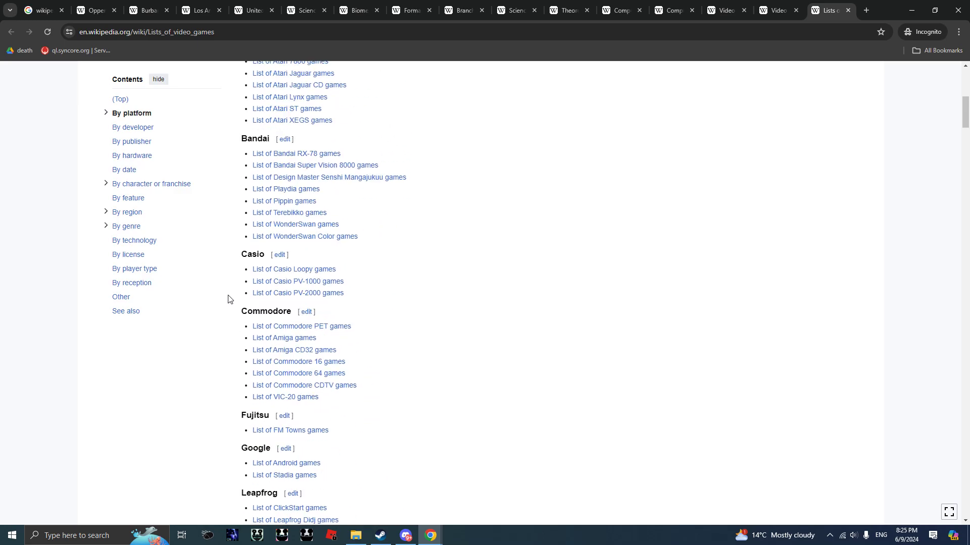
{"action": "scroll", "coordinate": [229, 299], "scroll_direction": "up", "scroll_amount": 3}
{"action": "scroll", "coordinate": [229, 299], "scroll_direction": "up", "scroll_amount": 3}
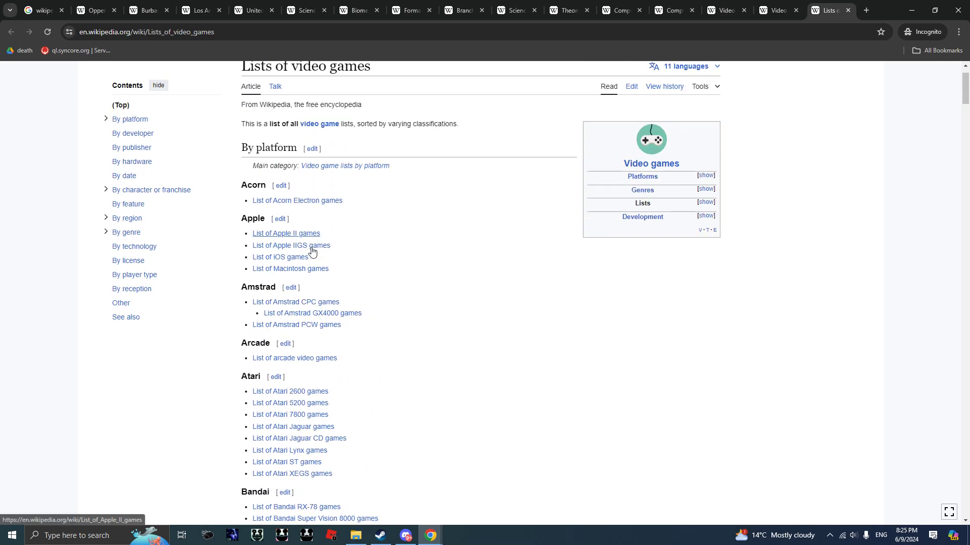
{"action": "scroll", "coordinate": [478, 288], "scroll_direction": "down", "scroll_amount": 3}
{"action": "scroll", "coordinate": [479, 288], "scroll_direction": "down", "scroll_amount": 4}
{"action": "scroll", "coordinate": [477, 288], "scroll_direction": "down", "scroll_amount": 5}
{"action": "scroll", "coordinate": [479, 288], "scroll_direction": "down", "scroll_amount": 3}
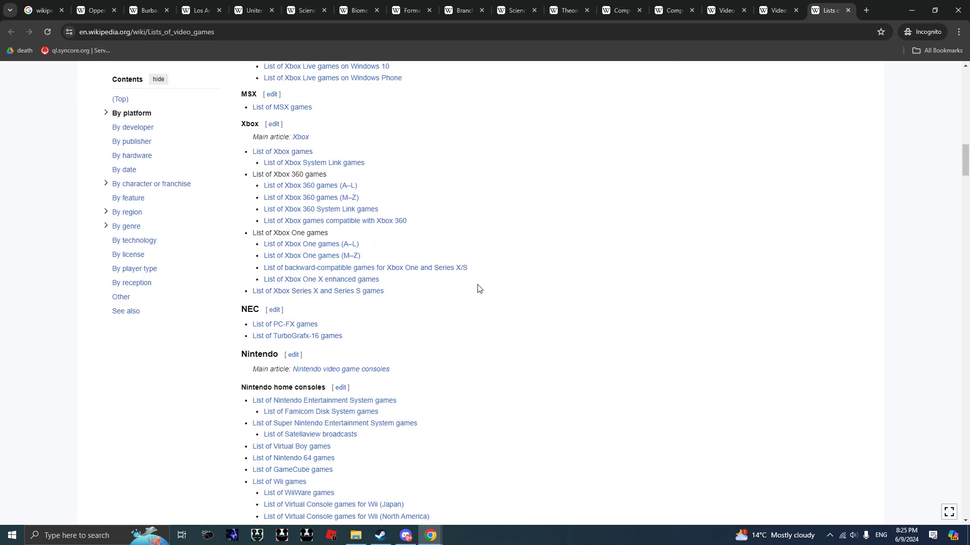
{"action": "scroll", "coordinate": [478, 288], "scroll_direction": "down", "scroll_amount": 4}
{"action": "scroll", "coordinate": [478, 288], "scroll_direction": "down", "scroll_amount": 3}
{"action": "scroll", "coordinate": [478, 290], "scroll_direction": "down", "scroll_amount": 5}
{"action": "scroll", "coordinate": [479, 290], "scroll_direction": "down", "scroll_amount": 5}
{"action": "scroll", "coordinate": [478, 290], "scroll_direction": "down", "scroll_amount": 4}
{"action": "scroll", "coordinate": [478, 289], "scroll_direction": "down", "scroll_amount": 4}
{"action": "scroll", "coordinate": [477, 293], "scroll_direction": "down", "scroll_amount": 2}
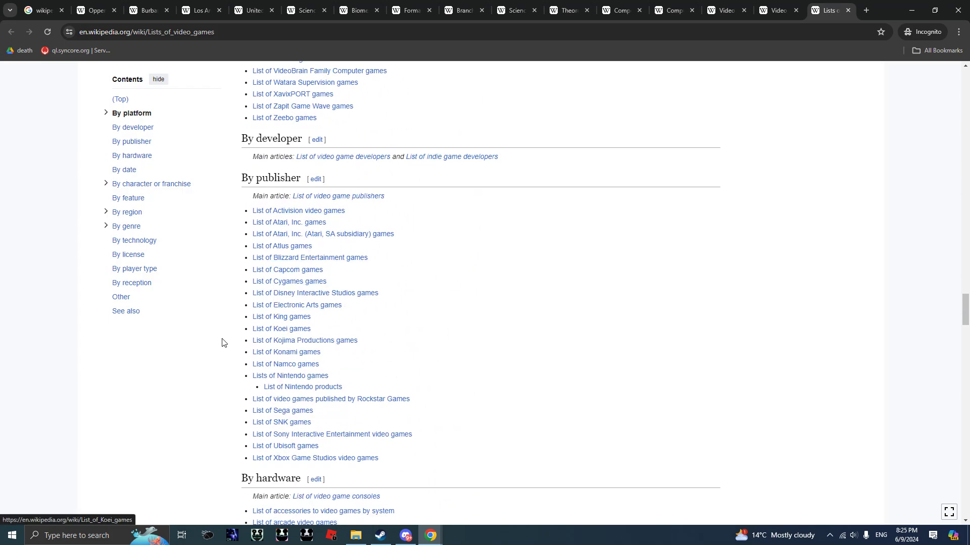
{"action": "scroll", "coordinate": [224, 342], "scroll_direction": "down", "scroll_amount": 3}
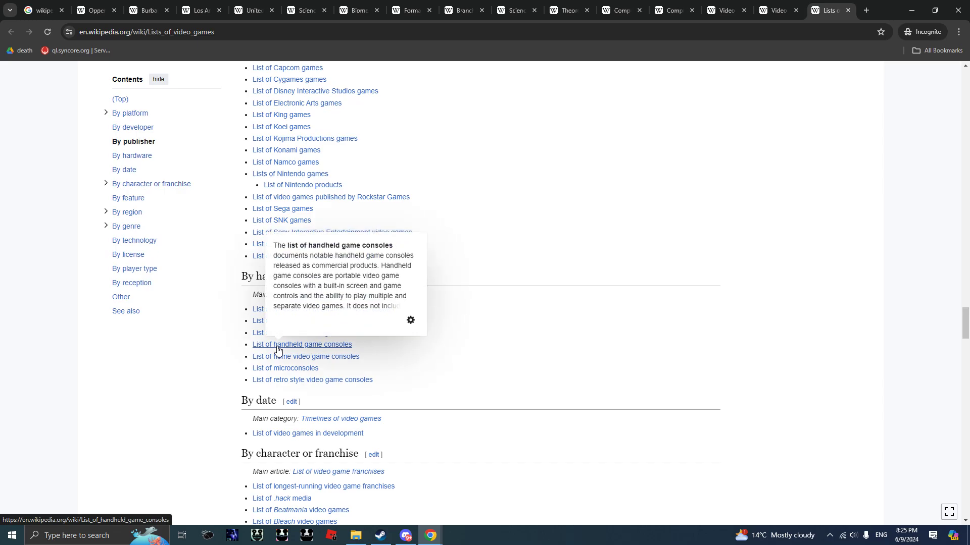
{"action": "scroll", "coordinate": [274, 355], "scroll_direction": "down", "scroll_amount": 1}
{"action": "scroll", "coordinate": [286, 404], "scroll_direction": "down", "scroll_amount": 1}
{"action": "scroll", "coordinate": [286, 404], "scroll_direction": "down", "scroll_amount": 1}
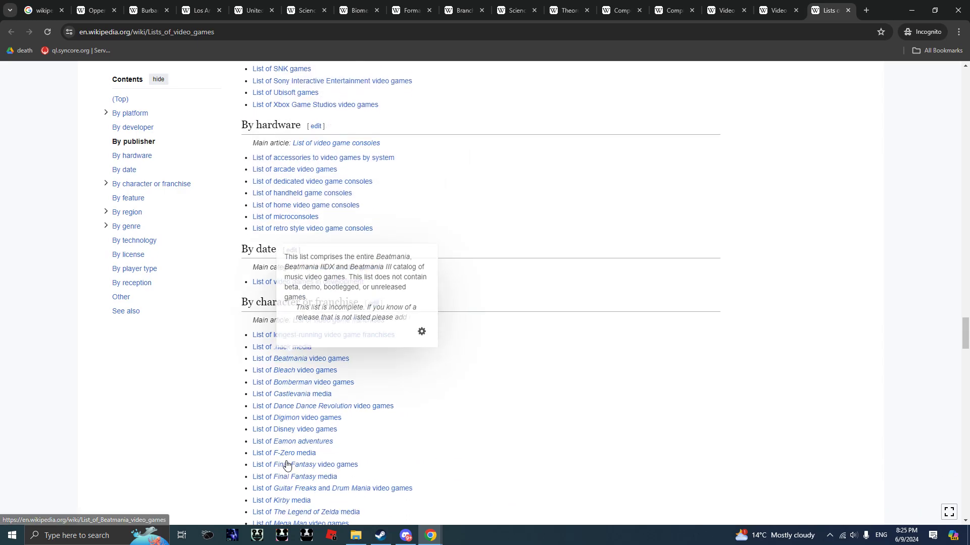
{"action": "scroll", "coordinate": [228, 394], "scroll_direction": "down", "scroll_amount": 3}
{"action": "scroll", "coordinate": [171, 387], "scroll_direction": "down", "scroll_amount": 2}
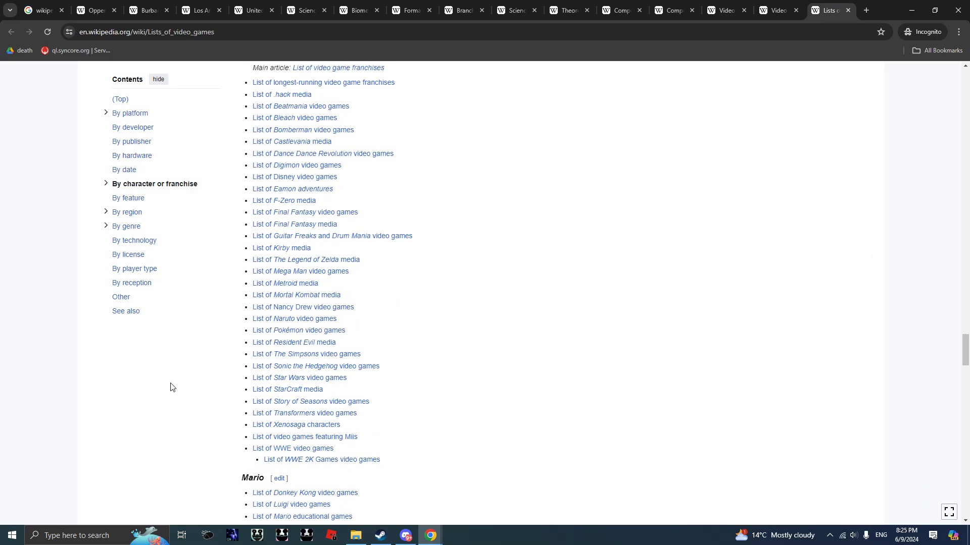
{"action": "scroll", "coordinate": [171, 387], "scroll_direction": "down", "scroll_amount": 2}
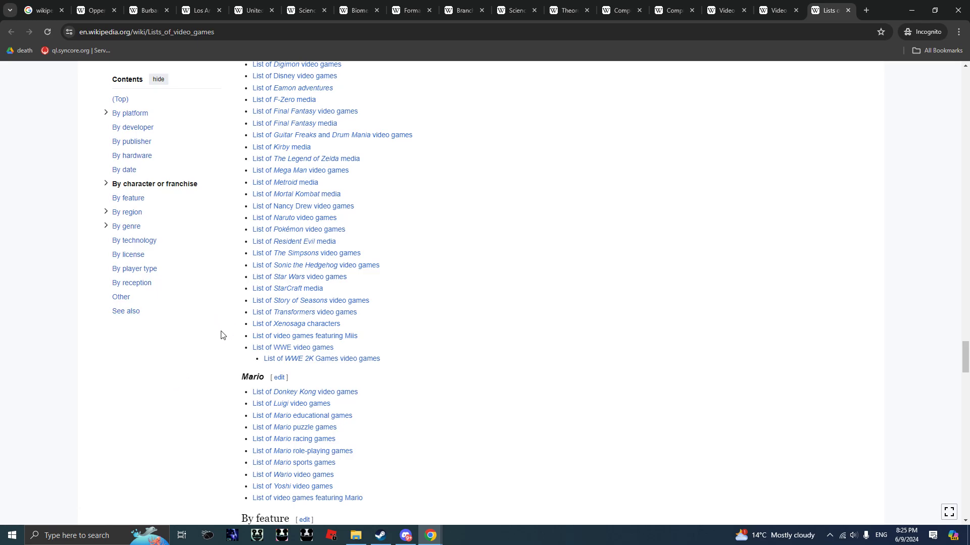
{"action": "scroll", "coordinate": [222, 334], "scroll_direction": "down", "scroll_amount": 2}
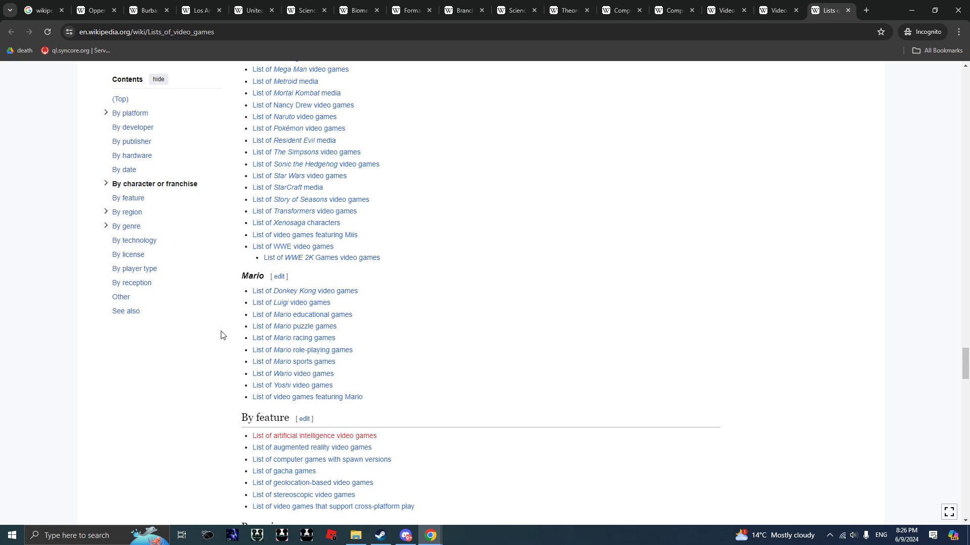
{"action": "scroll", "coordinate": [222, 335], "scroll_direction": "down", "scroll_amount": 2}
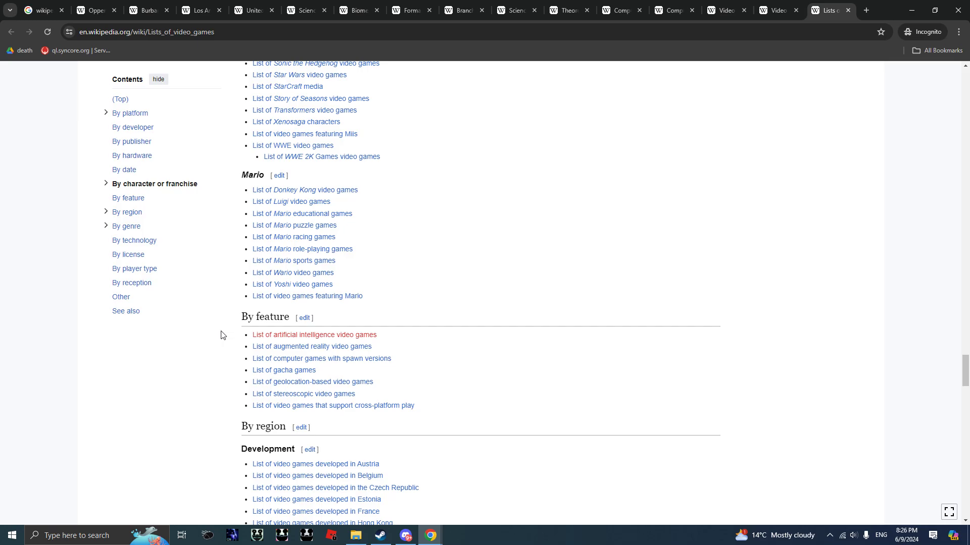
{"action": "scroll", "coordinate": [223, 335], "scroll_direction": "down", "scroll_amount": 2}
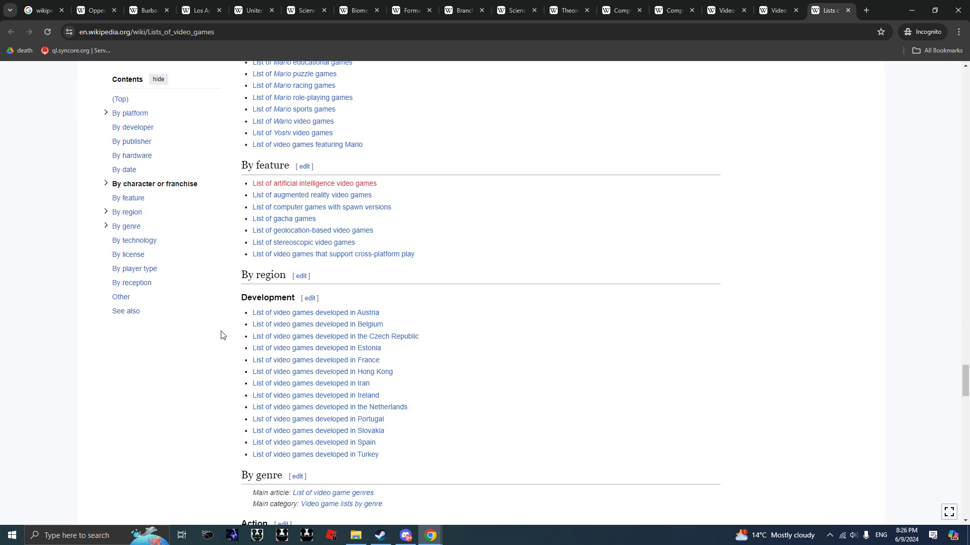
{"action": "scroll", "coordinate": [222, 335], "scroll_direction": "down", "scroll_amount": 2}
{"action": "scroll", "coordinate": [222, 335], "scroll_direction": "down", "scroll_amount": 1}
{"action": "scroll", "coordinate": [223, 335], "scroll_direction": "down", "scroll_amount": 2}
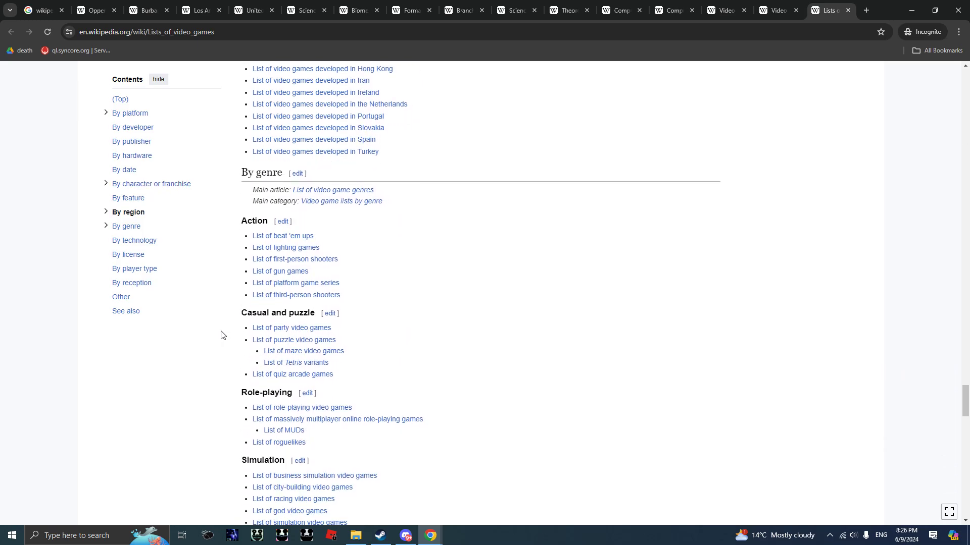
{"action": "scroll", "coordinate": [222, 335], "scroll_direction": "down", "scroll_amount": 2}
{"action": "scroll", "coordinate": [222, 335], "scroll_direction": "down", "scroll_amount": 3}
{"action": "scroll", "coordinate": [222, 335], "scroll_direction": "down", "scroll_amount": 3}
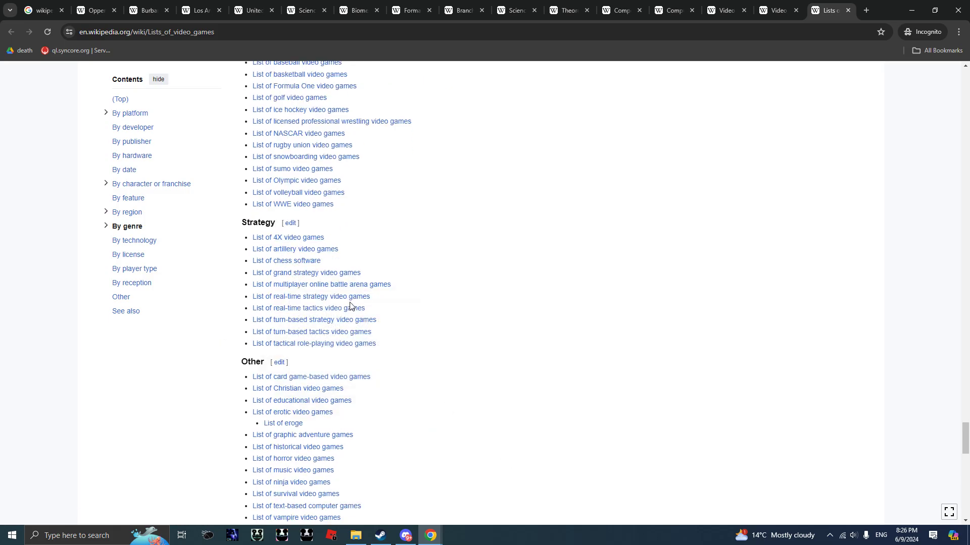
{"action": "mouse_move", "coordinate": [310, 296]}
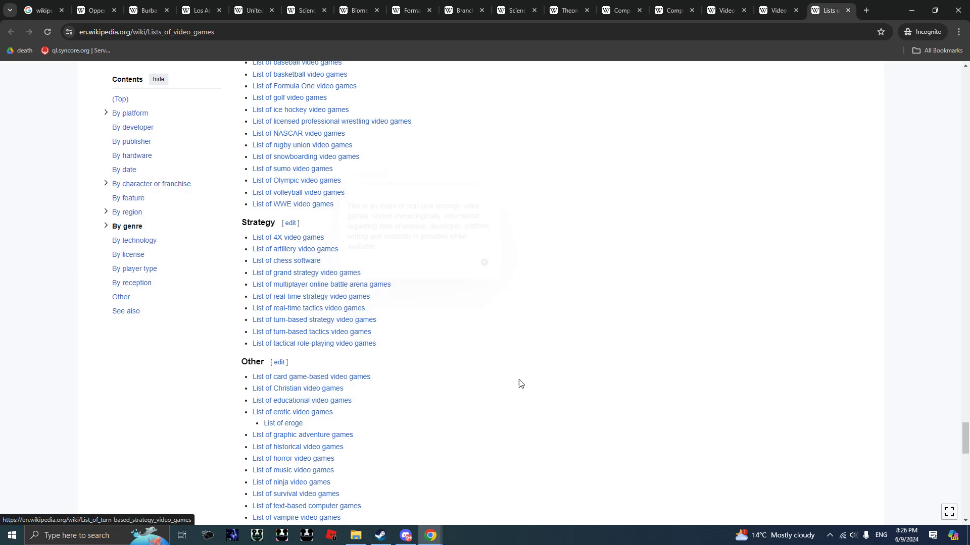
{"action": "scroll", "coordinate": [519, 385], "scroll_direction": "down", "scroll_amount": 2}
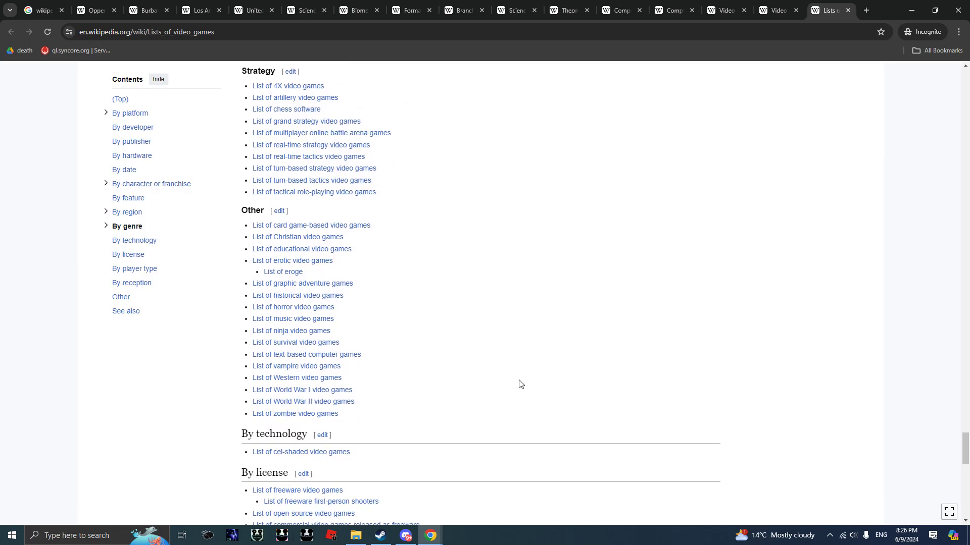
{"action": "scroll", "coordinate": [520, 384], "scroll_direction": "down", "scroll_amount": 3}
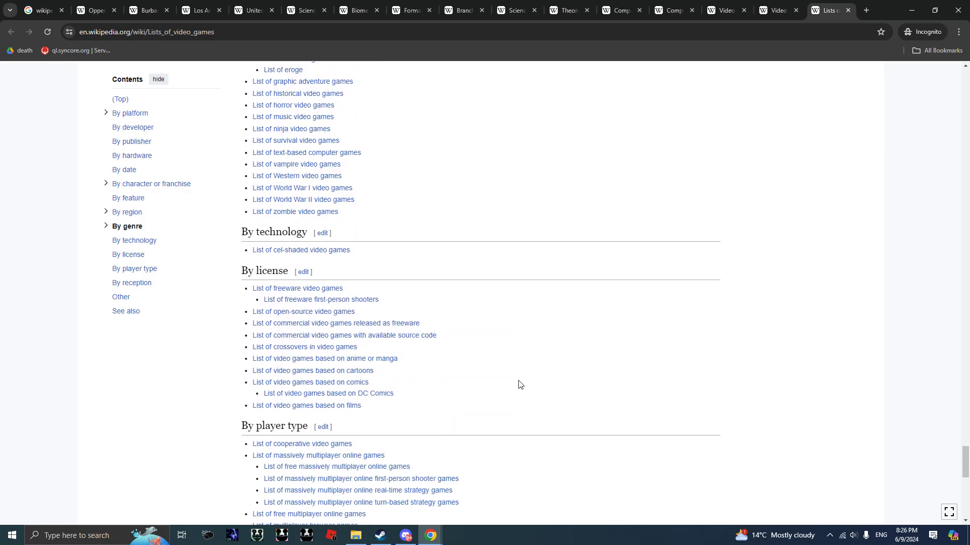
{"action": "scroll", "coordinate": [520, 384], "scroll_direction": "down", "scroll_amount": 3}
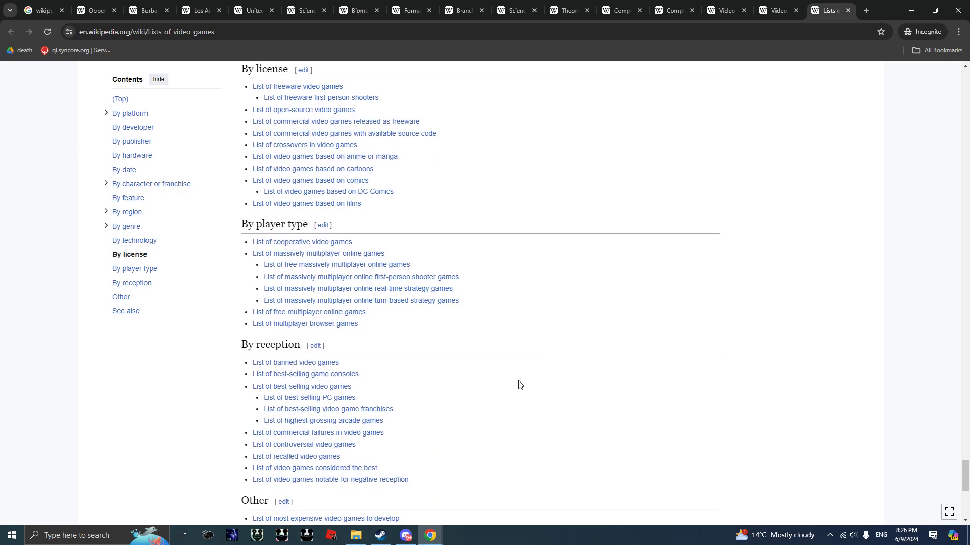
{"action": "scroll", "coordinate": [201, 387], "scroll_direction": "down", "scroll_amount": 3}
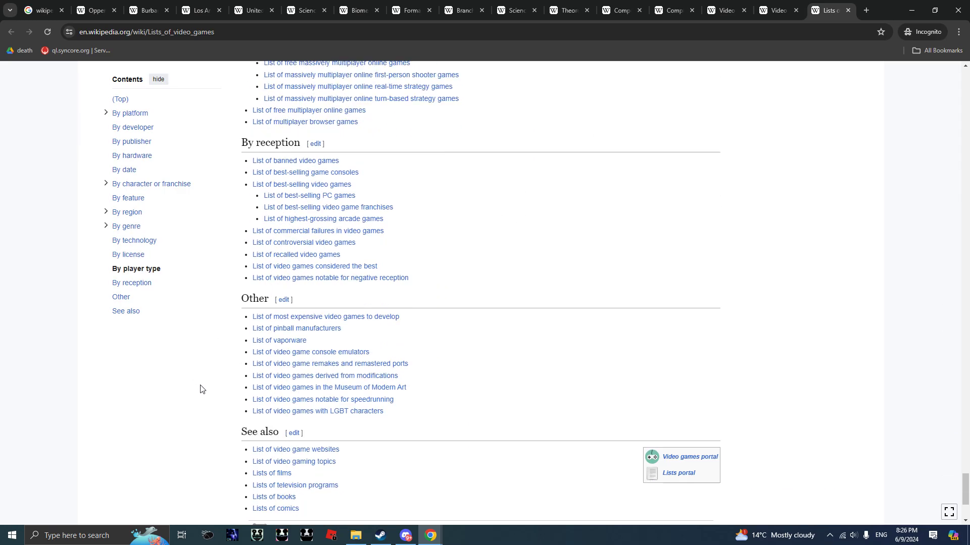
{"action": "middle_click", "coordinate": [309, 196]}
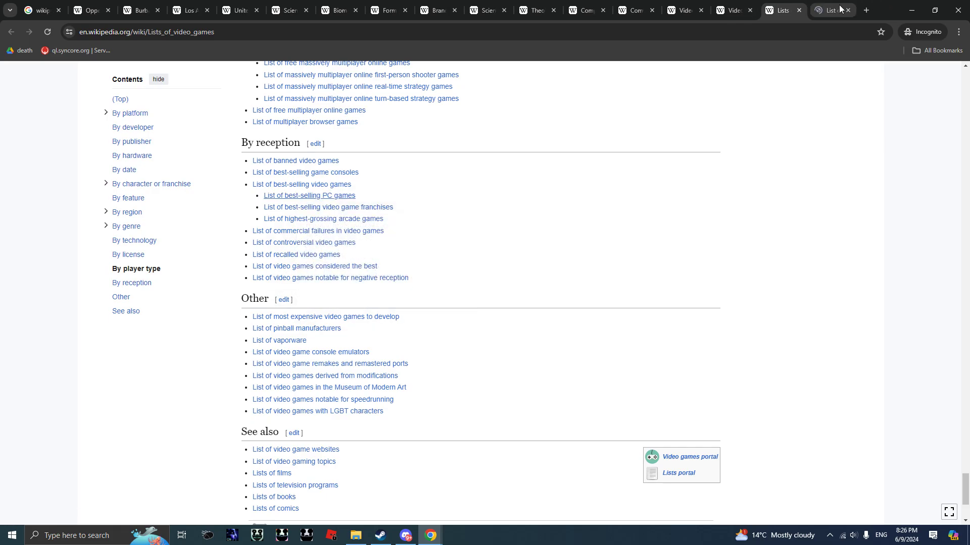
- Search the best-selling PC games list for 'among us' (0 results), then close the find bar and tab
{"action": "key", "text": "ctrl+Tab"}
{"action": "scroll", "coordinate": [227, 313], "scroll_direction": "down", "scroll_amount": 3}
{"action": "scroll", "coordinate": [228, 313], "scroll_direction": "down", "scroll_amount": 3}
{"action": "scroll", "coordinate": [227, 312], "scroll_direction": "down", "scroll_amount": 3}
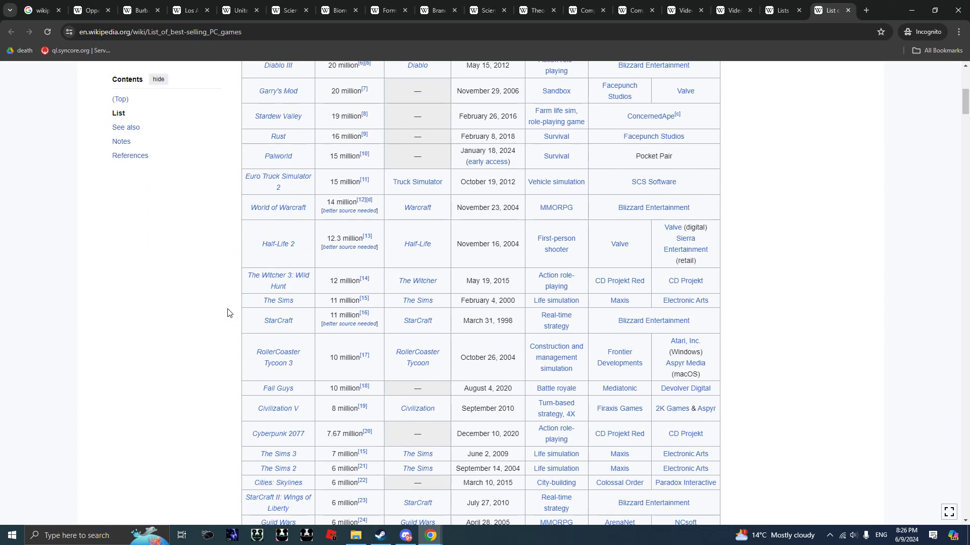
{"action": "scroll", "coordinate": [225, 326], "scroll_direction": "down", "scroll_amount": 3}
{"action": "scroll", "coordinate": [224, 333], "scroll_direction": "down", "scroll_amount": 3}
{"action": "scroll", "coordinate": [224, 333], "scroll_direction": "down", "scroll_amount": 4}
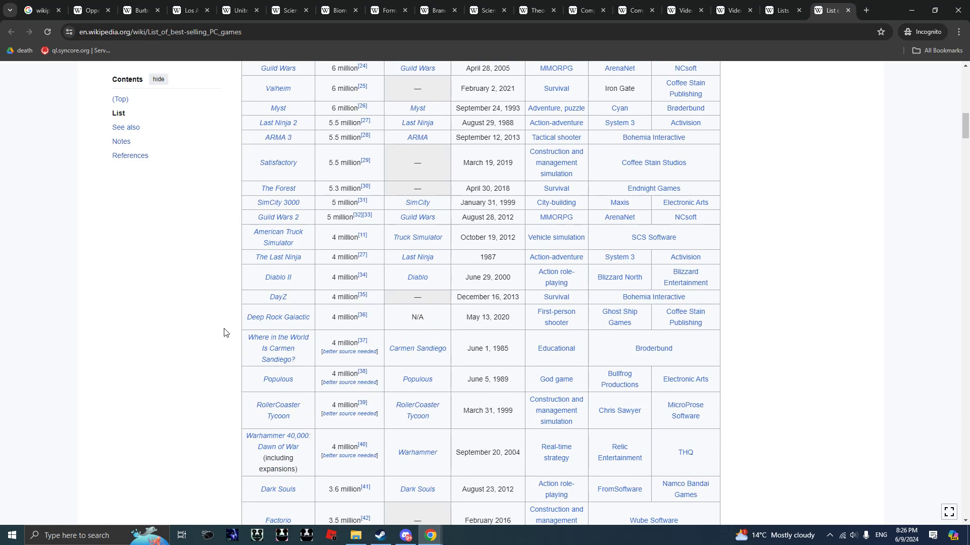
{"action": "scroll", "coordinate": [225, 333], "scroll_direction": "down", "scroll_amount": 4}
{"action": "scroll", "coordinate": [225, 332], "scroll_direction": "down", "scroll_amount": 3}
{"action": "scroll", "coordinate": [224, 332], "scroll_direction": "down", "scroll_amount": 3}
{"action": "scroll", "coordinate": [225, 333], "scroll_direction": "down", "scroll_amount": 4}
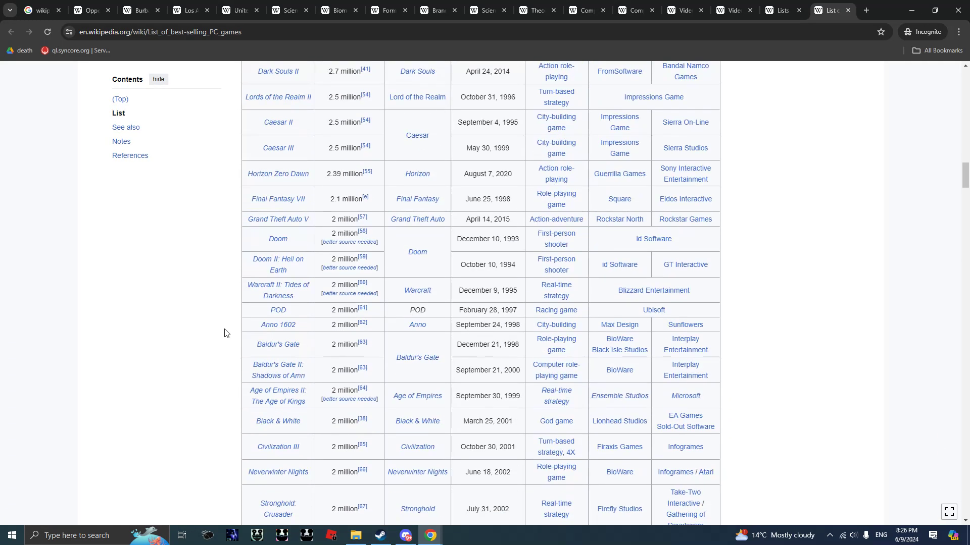
{"action": "scroll", "coordinate": [224, 332], "scroll_direction": "down", "scroll_amount": 3}
{"action": "scroll", "coordinate": [225, 333], "scroll_direction": "up", "scroll_amount": 2}
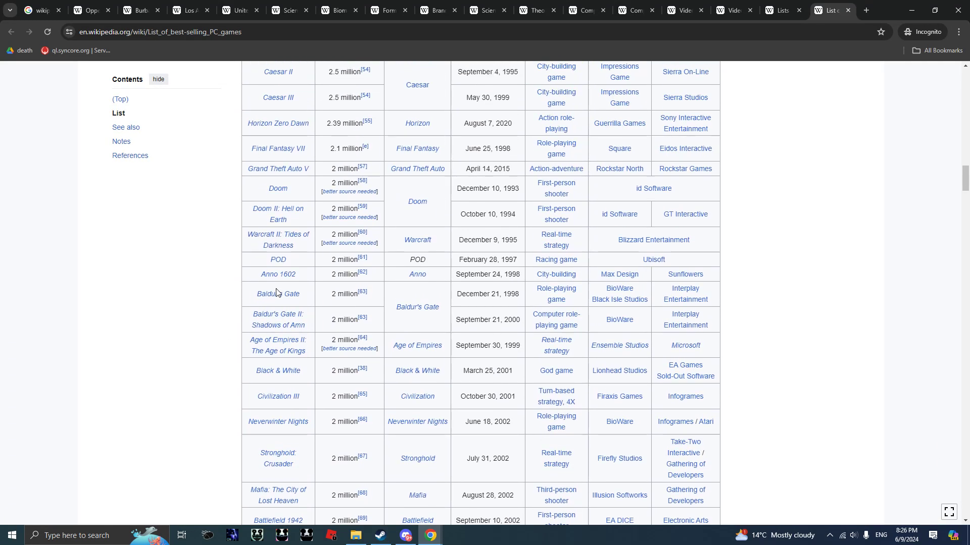
{"action": "scroll", "coordinate": [213, 268], "scroll_direction": "up", "scroll_amount": 2}
{"action": "scroll", "coordinate": [213, 268], "scroll_direction": "up", "scroll_amount": 2}
{"action": "scroll", "coordinate": [213, 268], "scroll_direction": "up", "scroll_amount": 2}
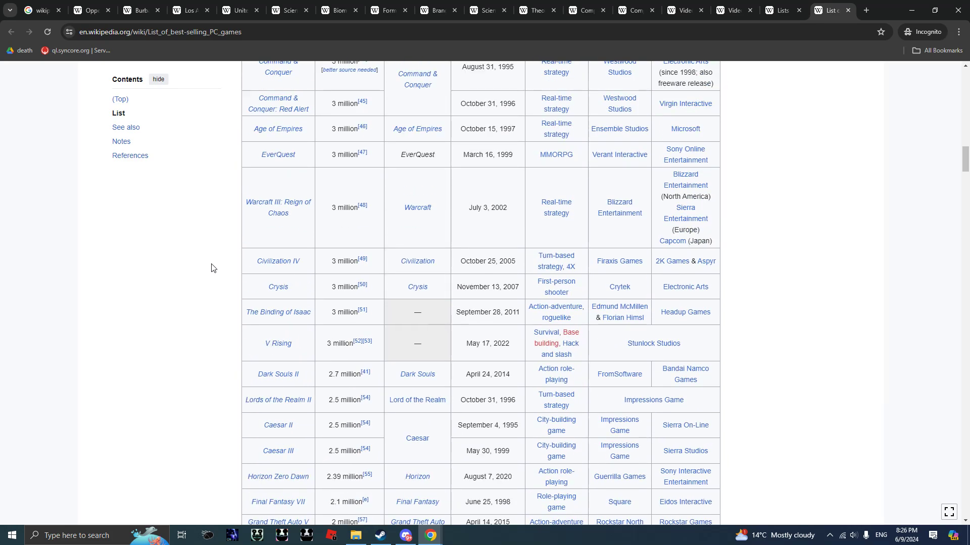
{"action": "scroll", "coordinate": [213, 268], "scroll_direction": "up", "scroll_amount": 2}
{"action": "scroll", "coordinate": [212, 267], "scroll_direction": "up", "scroll_amount": 2}
{"action": "scroll", "coordinate": [212, 268], "scroll_direction": "up", "scroll_amount": 2}
{"action": "scroll", "coordinate": [212, 267], "scroll_direction": "up", "scroll_amount": 2}
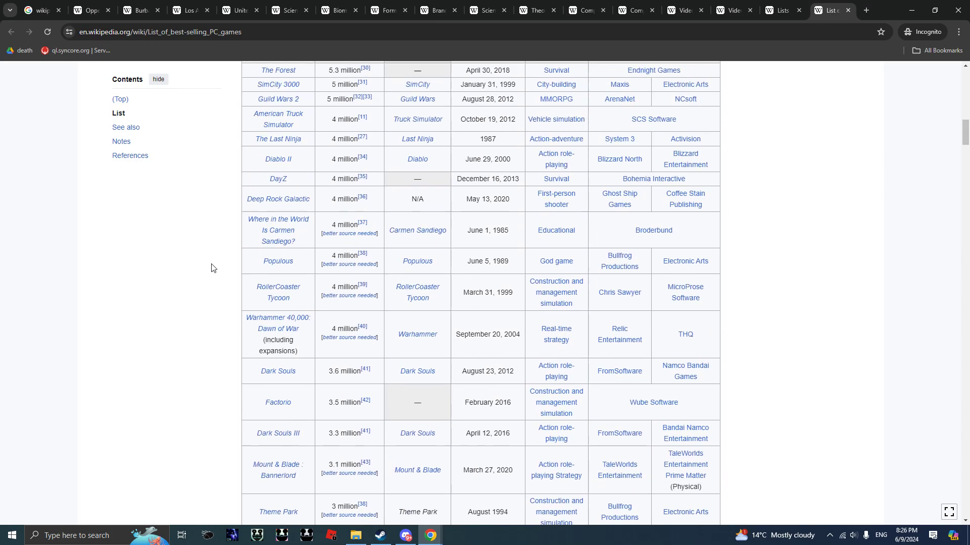
{"action": "scroll", "coordinate": [212, 267], "scroll_direction": "up", "scroll_amount": 2}
{"action": "scroll", "coordinate": [212, 268], "scroll_direction": "up", "scroll_amount": 2}
{"action": "scroll", "coordinate": [212, 268], "scroll_direction": "up", "scroll_amount": 2}
{"action": "scroll", "coordinate": [212, 267], "scroll_direction": "up", "scroll_amount": 2}
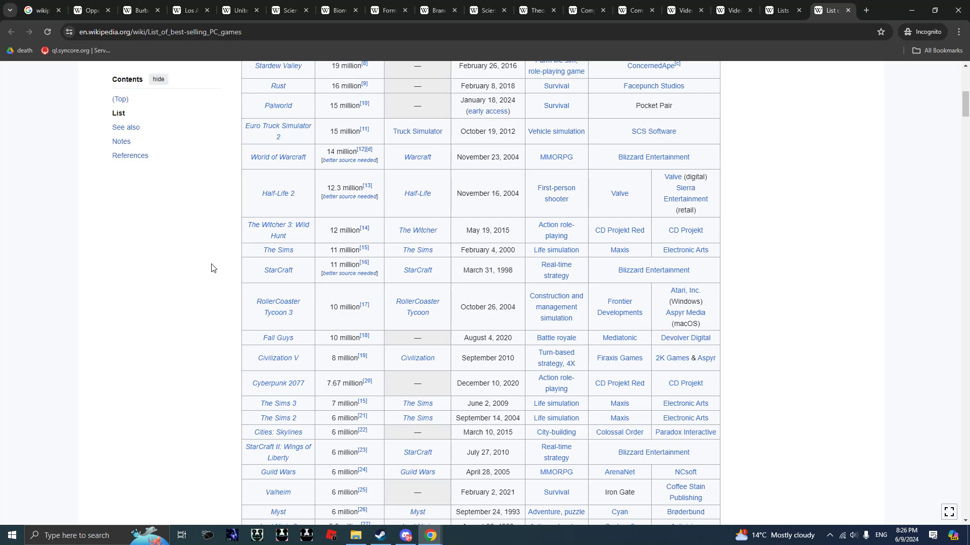
{"action": "scroll", "coordinate": [212, 268], "scroll_direction": "up", "scroll_amount": 1}
{"action": "scroll", "coordinate": [213, 267], "scroll_direction": "down", "scroll_amount": 2}
{"action": "scroll", "coordinate": [212, 267], "scroll_direction": "down", "scroll_amount": 2}
{"action": "scroll", "coordinate": [212, 267], "scroll_direction": "down", "scroll_amount": 2}
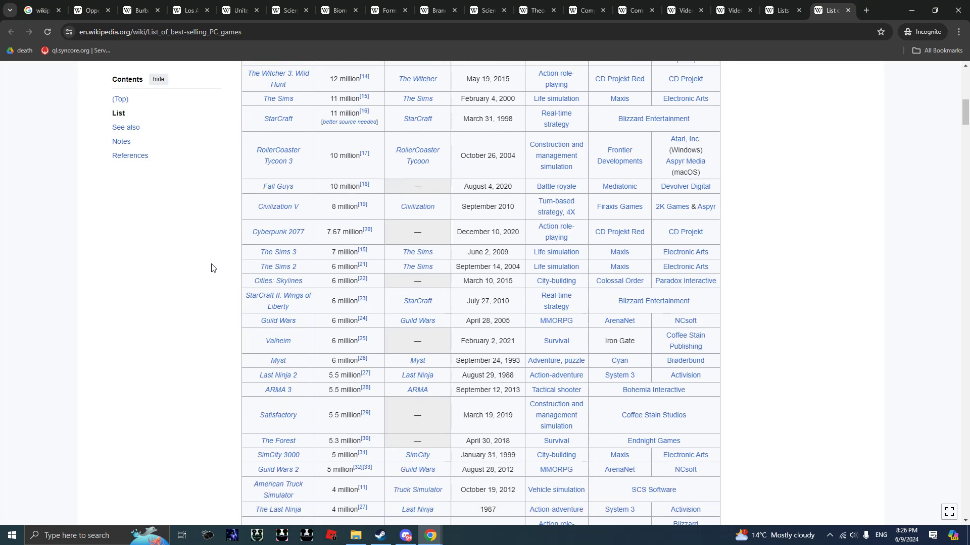
{"action": "scroll", "coordinate": [212, 267], "scroll_direction": "down", "scroll_amount": 3}
{"action": "scroll", "coordinate": [212, 267], "scroll_direction": "down", "scroll_amount": 3}
{"action": "scroll", "coordinate": [212, 267], "scroll_direction": "down", "scroll_amount": 2}
{"action": "scroll", "coordinate": [212, 267], "scroll_direction": "down", "scroll_amount": 2}
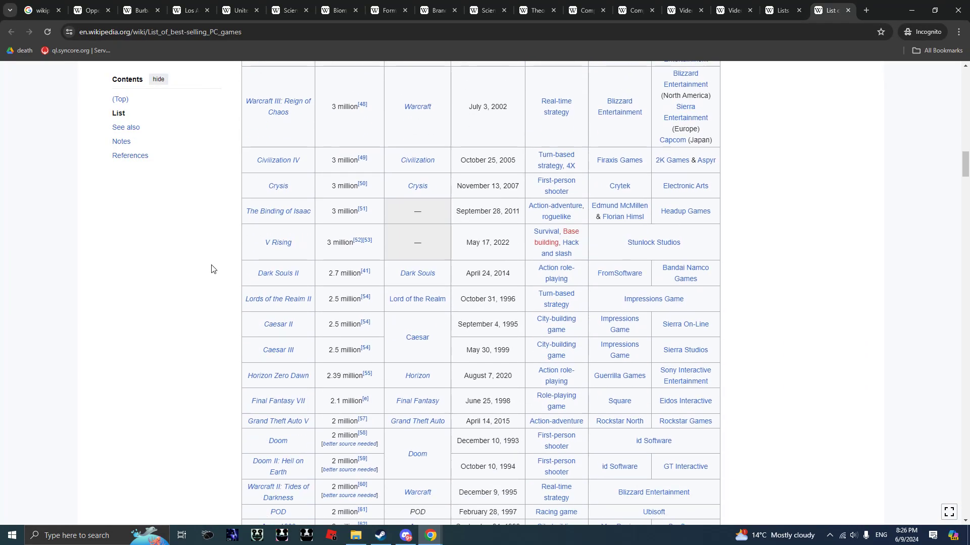
{"action": "scroll", "coordinate": [212, 269], "scroll_direction": "down", "scroll_amount": 3}
{"action": "scroll", "coordinate": [213, 269], "scroll_direction": "down", "scroll_amount": 2}
{"action": "scroll", "coordinate": [212, 278], "scroll_direction": "up", "scroll_amount": 3}
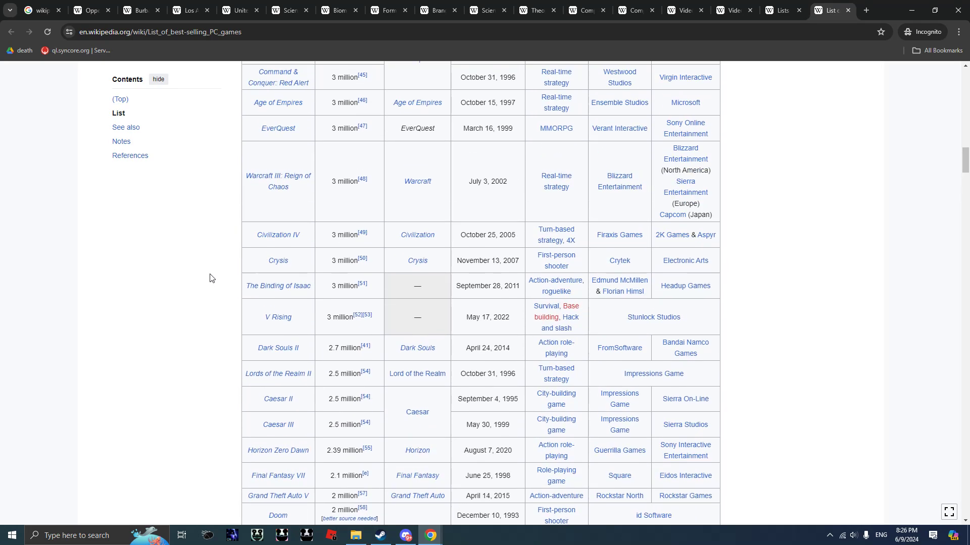
{"action": "scroll", "coordinate": [212, 278], "scroll_direction": "down", "scroll_amount": 2}
{"action": "scroll", "coordinate": [212, 278], "scroll_direction": "down", "scroll_amount": 3}
{"action": "scroll", "coordinate": [213, 278], "scroll_direction": "down", "scroll_amount": 2}
{"action": "scroll", "coordinate": [213, 278], "scroll_direction": "down", "scroll_amount": 3}
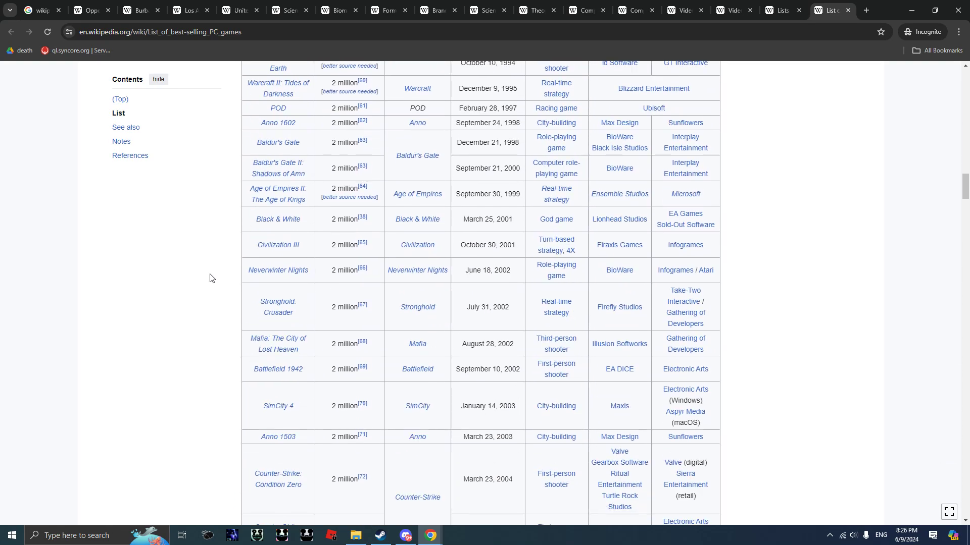
{"action": "scroll", "coordinate": [212, 278], "scroll_direction": "down", "scroll_amount": 2}
{"action": "scroll", "coordinate": [212, 278], "scroll_direction": "down", "scroll_amount": 3}
{"action": "scroll", "coordinate": [213, 278], "scroll_direction": "down", "scroll_amount": 2}
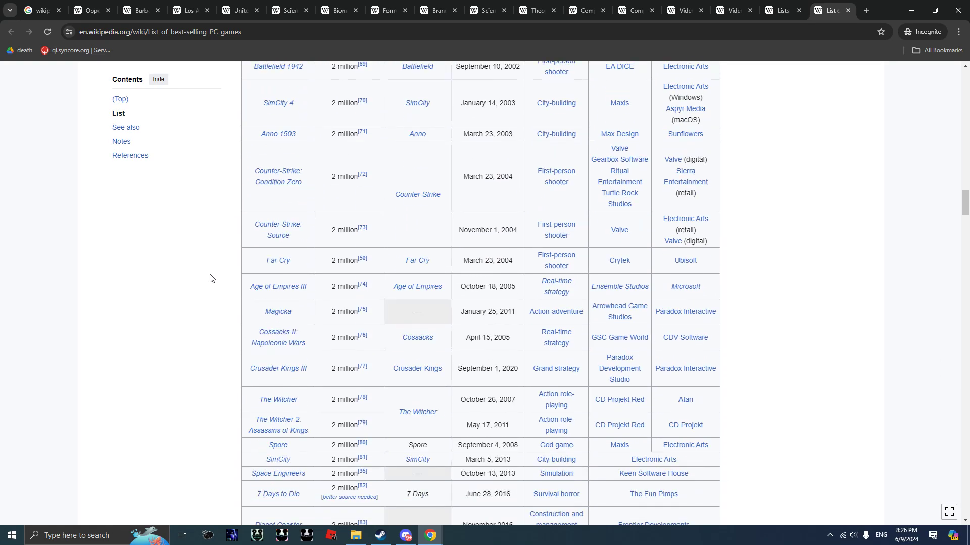
{"action": "scroll", "coordinate": [213, 278], "scroll_direction": "down", "scroll_amount": 3}
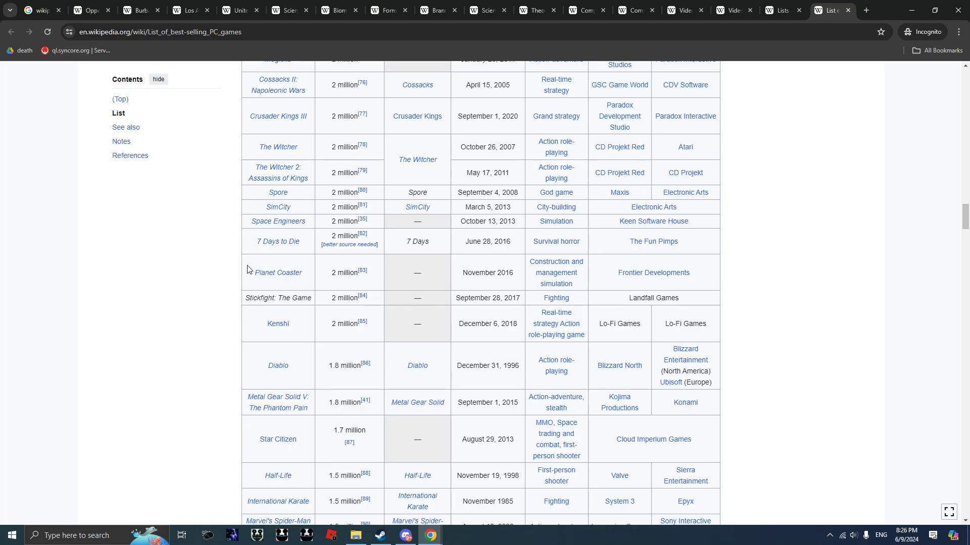
{"action": "scroll", "coordinate": [524, 293], "scroll_direction": "down", "scroll_amount": 2}
{"action": "scroll", "coordinate": [525, 293], "scroll_direction": "down", "scroll_amount": 1}
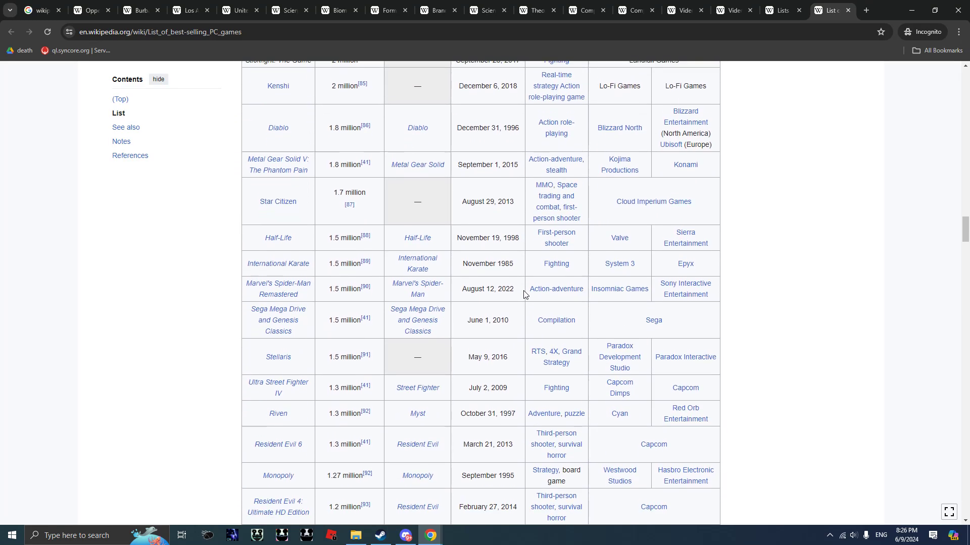
{"action": "scroll", "coordinate": [524, 294], "scroll_direction": "down", "scroll_amount": 1}
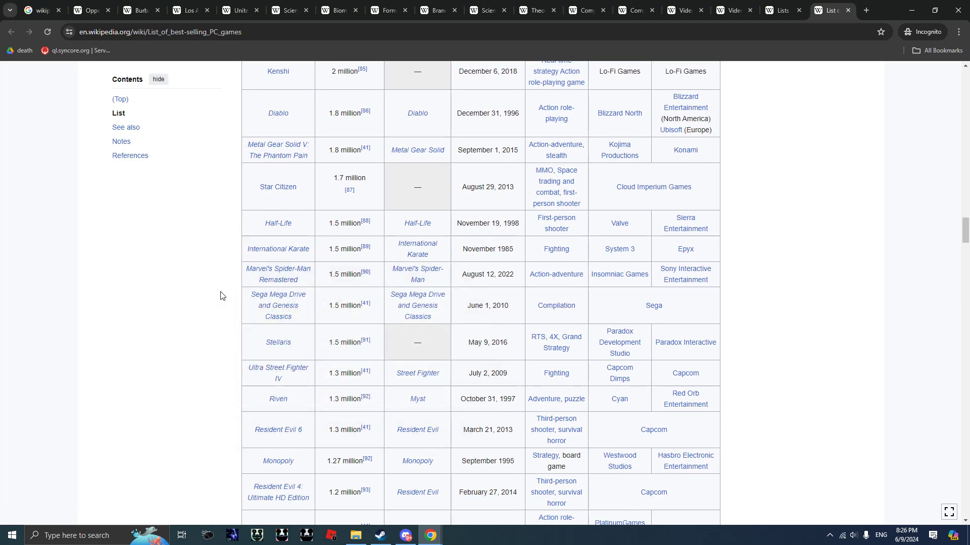
{"action": "scroll", "coordinate": [222, 296], "scroll_direction": "down", "scroll_amount": 3}
{"action": "scroll", "coordinate": [222, 296], "scroll_direction": "down", "scroll_amount": 3}
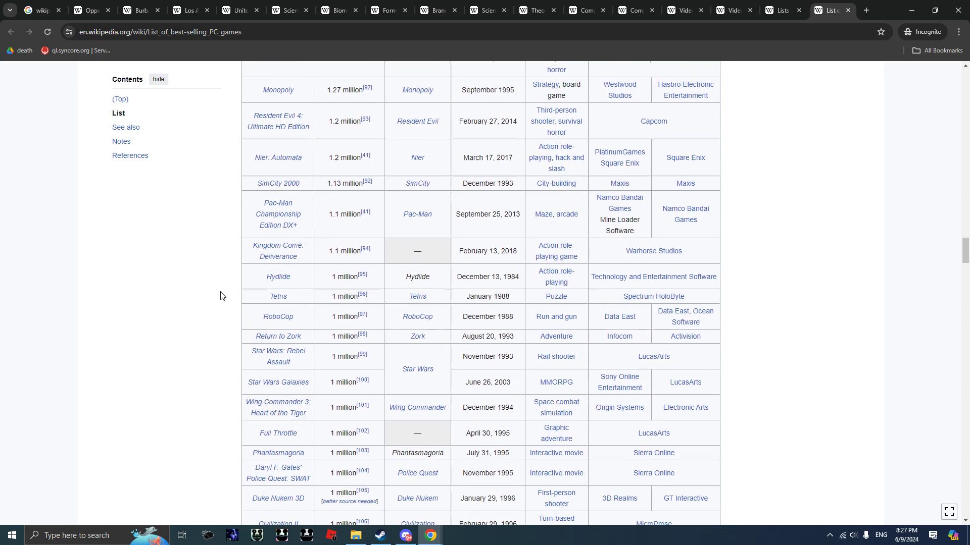
{"action": "scroll", "coordinate": [222, 295], "scroll_direction": "down", "scroll_amount": 2}
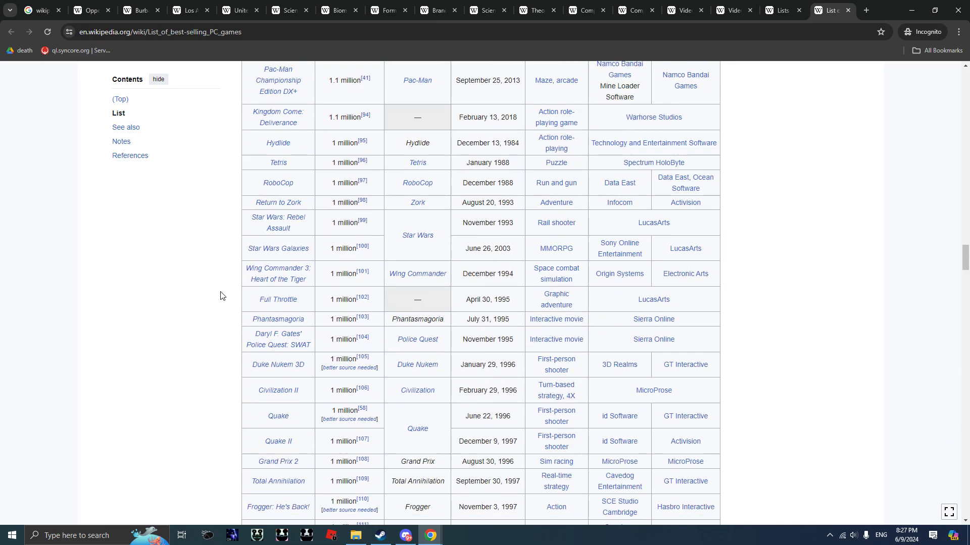
{"action": "key", "text": "ctrl+f"}
{"action": "type", "text": "among us"}
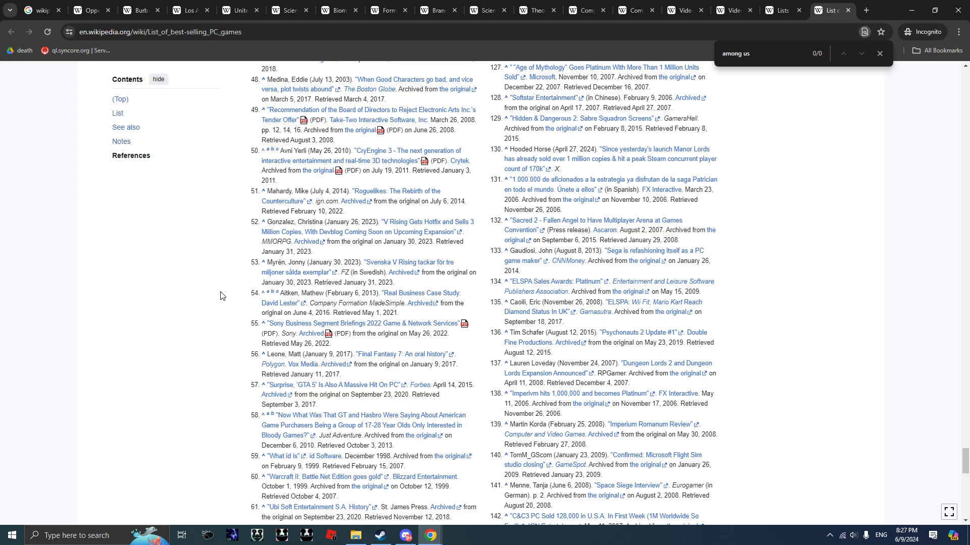
{"action": "scroll", "coordinate": [846, 167], "scroll_direction": "up", "scroll_amount": 5}
{"action": "scroll", "coordinate": [846, 167], "scroll_direction": "up", "scroll_amount": 3}
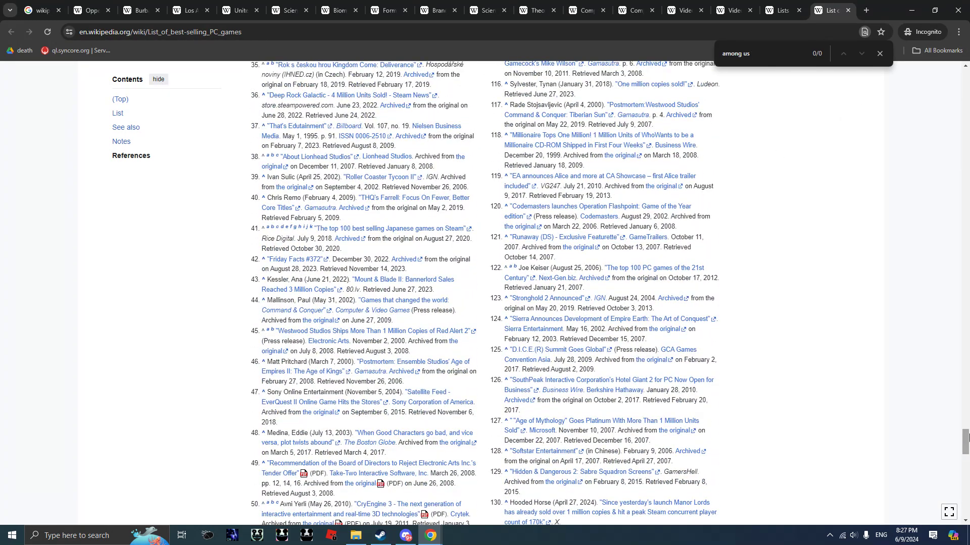
{"action": "left_click_drag", "start_coordinate": [964, 439], "coordinate": [964, 238]}
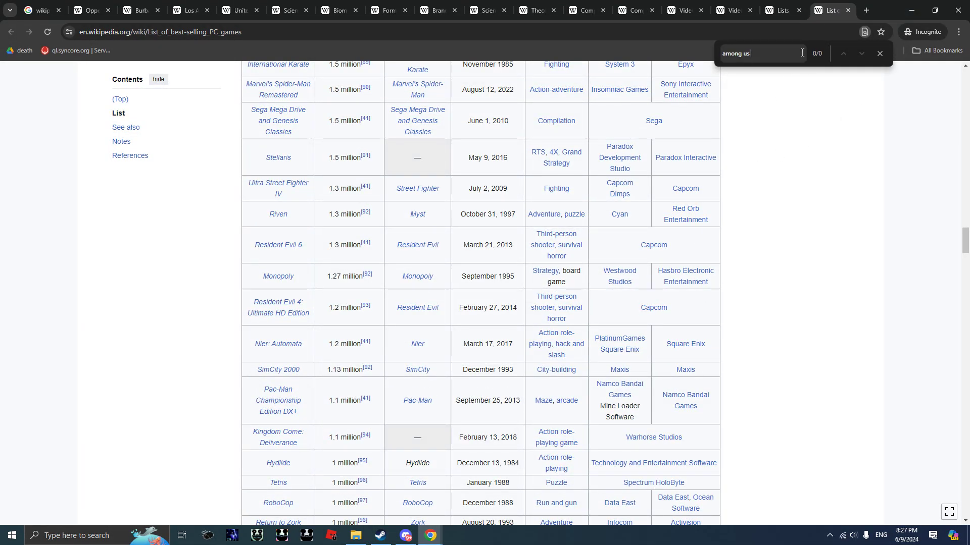
{"action": "left_click", "coordinate": [880, 53]}
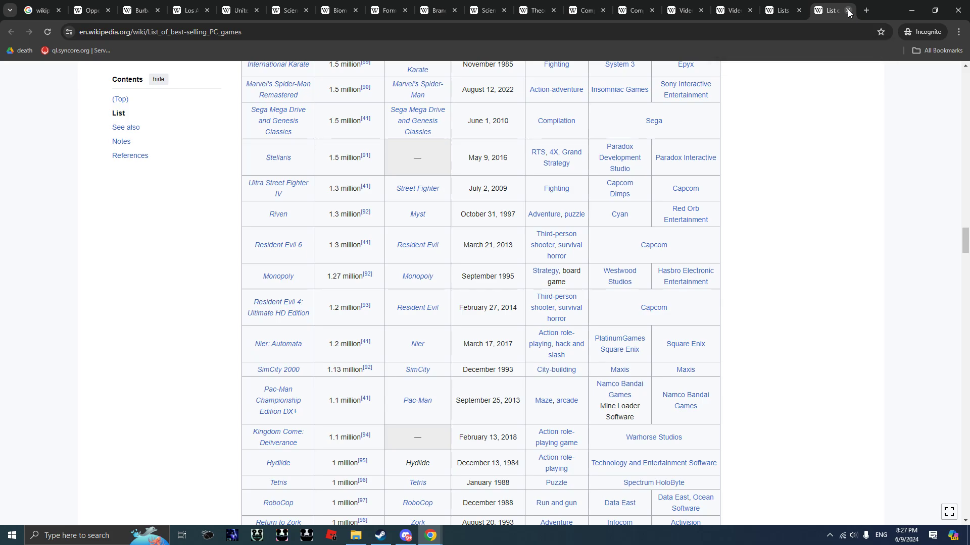
{"action": "left_click", "coordinate": [848, 10]}
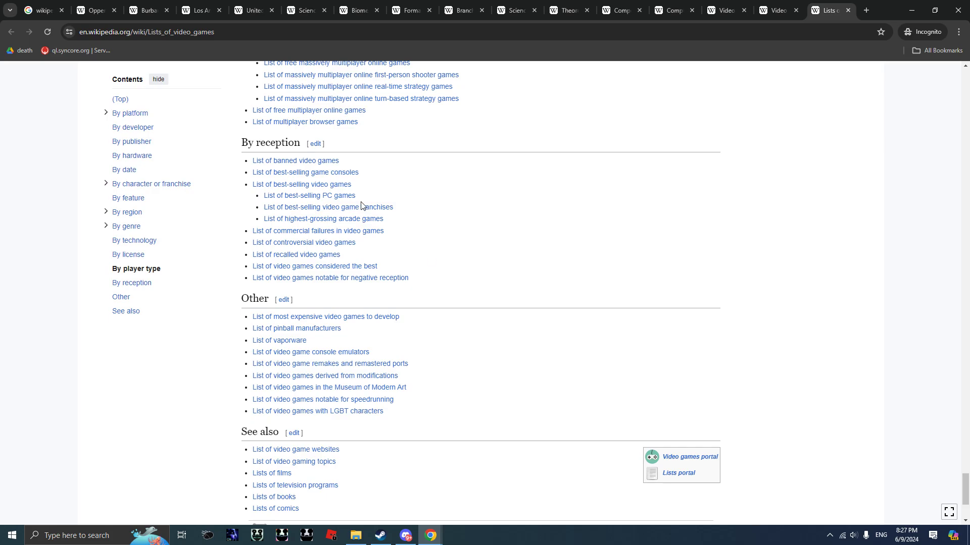
{"action": "scroll", "coordinate": [427, 218], "scroll_direction": "down", "scroll_amount": 2}
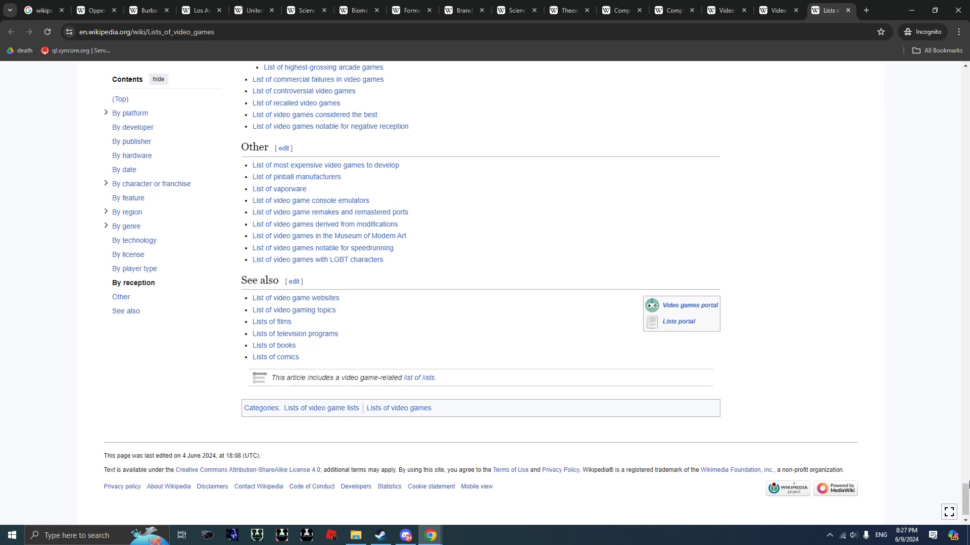
{"action": "left_click_drag", "start_coordinate": [964, 485], "coordinate": [964, 92]}
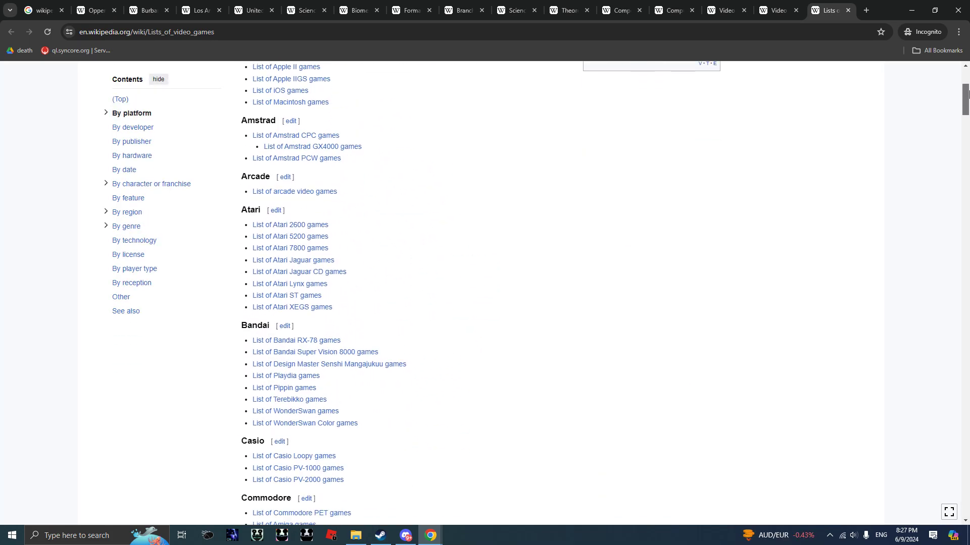
{"action": "scroll", "coordinate": [231, 280], "scroll_direction": "down", "scroll_amount": 3}
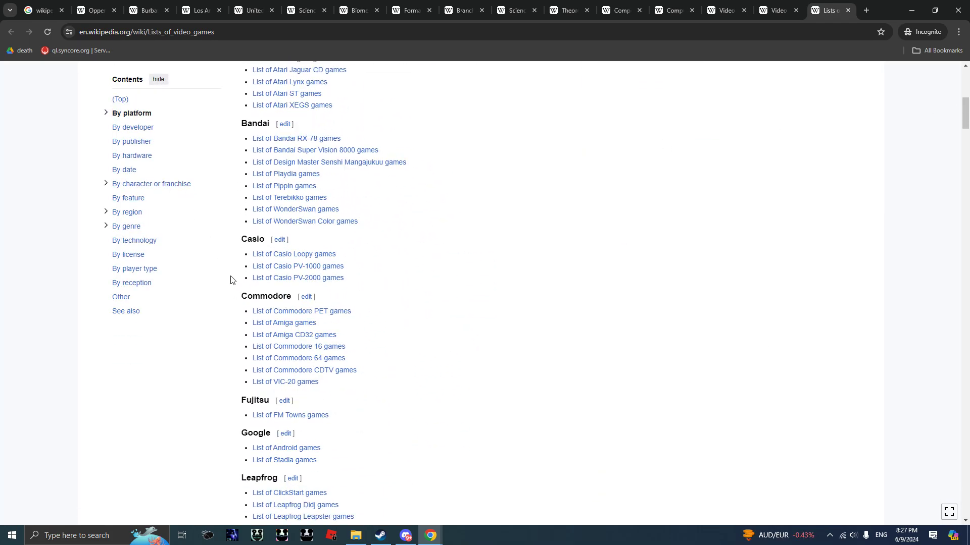
{"action": "scroll", "coordinate": [231, 280], "scroll_direction": "down", "scroll_amount": 3}
{"action": "scroll", "coordinate": [231, 279], "scroll_direction": "down", "scroll_amount": 2}
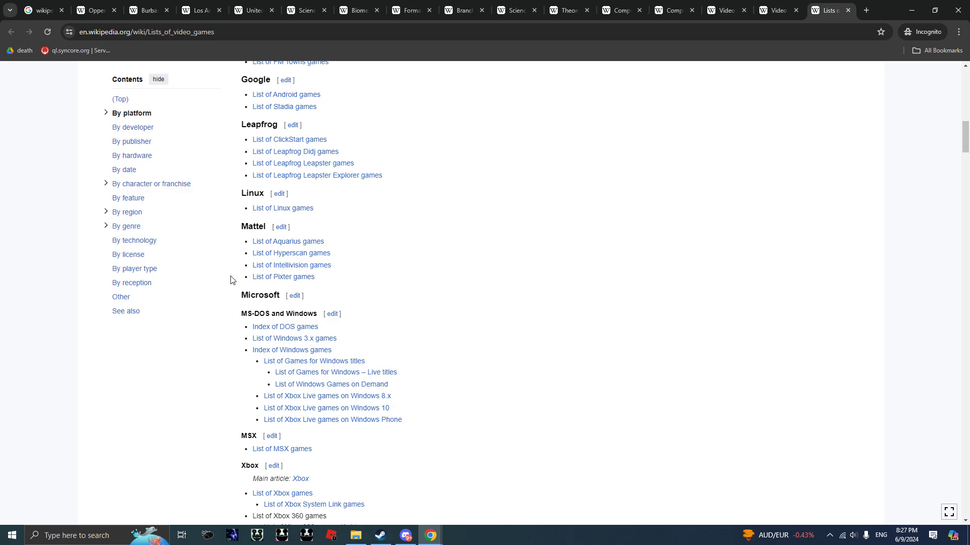
- Open the 'List of Linux games' link from the By platform section
{"action": "left_click", "coordinate": [303, 207], "text": "ctrl+shift"}
{"action": "scroll", "coordinate": [353, 263], "scroll_direction": "down", "scroll_amount": 1}
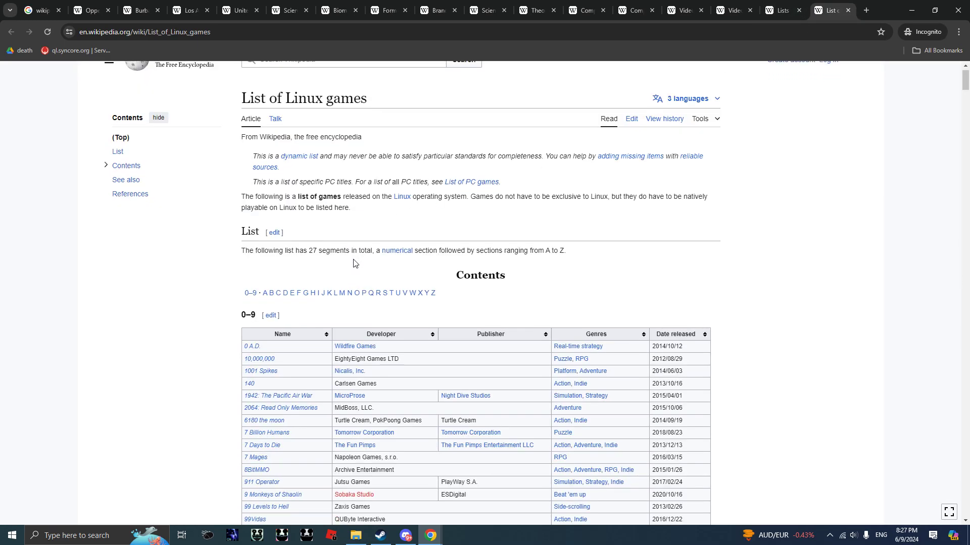
{"action": "scroll", "coordinate": [354, 263], "scroll_direction": "down", "scroll_amount": 3}
{"action": "scroll", "coordinate": [354, 263], "scroll_direction": "down", "scroll_amount": 3}
{"action": "scroll", "coordinate": [354, 263], "scroll_direction": "down", "scroll_amount": 3}
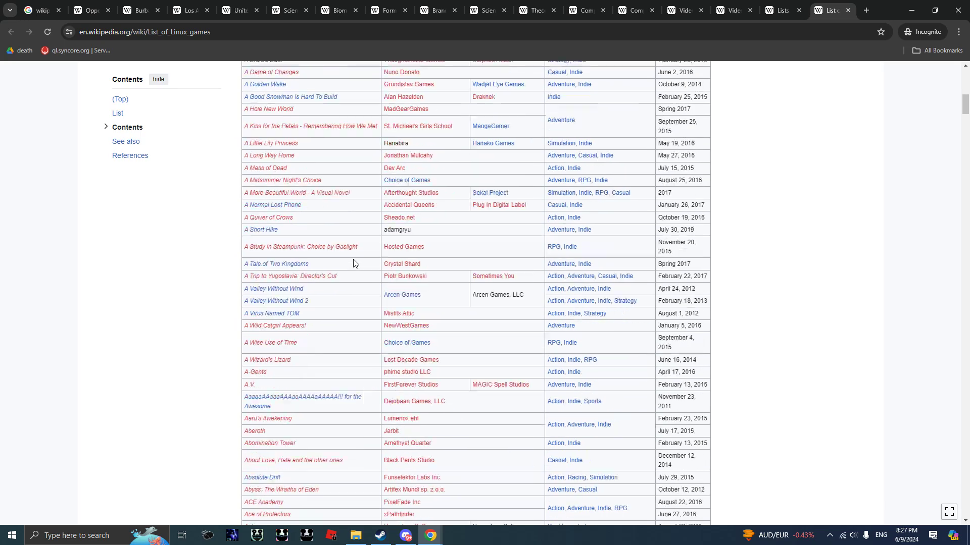
{"action": "scroll", "coordinate": [353, 262], "scroll_direction": "down", "scroll_amount": 3}
{"action": "scroll", "coordinate": [353, 263], "scroll_direction": "down", "scroll_amount": 3}
{"action": "scroll", "coordinate": [353, 263], "scroll_direction": "down", "scroll_amount": 3}
{"action": "scroll", "coordinate": [353, 263], "scroll_direction": "down", "scroll_amount": 3}
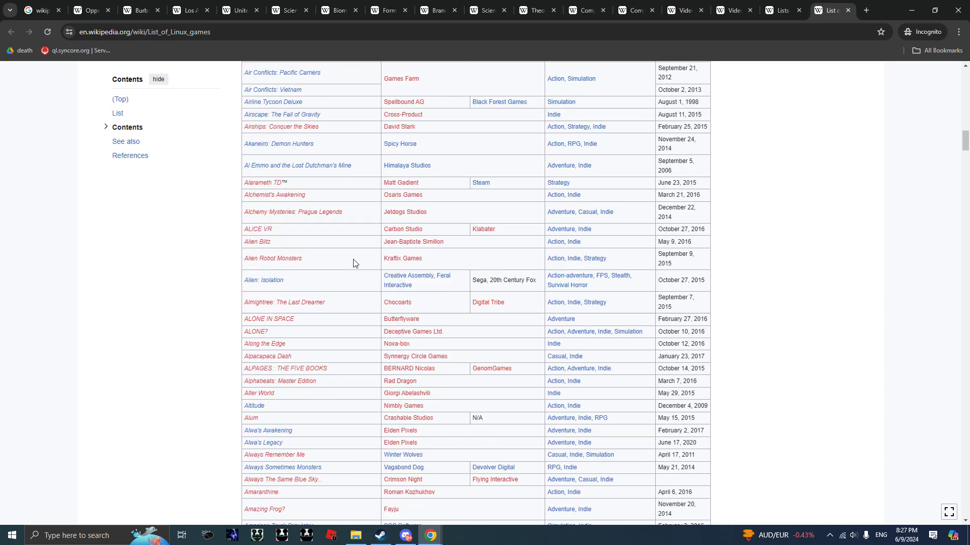
{"action": "scroll", "coordinate": [354, 263], "scroll_direction": "up", "scroll_amount": 3}
{"action": "scroll", "coordinate": [353, 263], "scroll_direction": "up", "scroll_amount": 2}
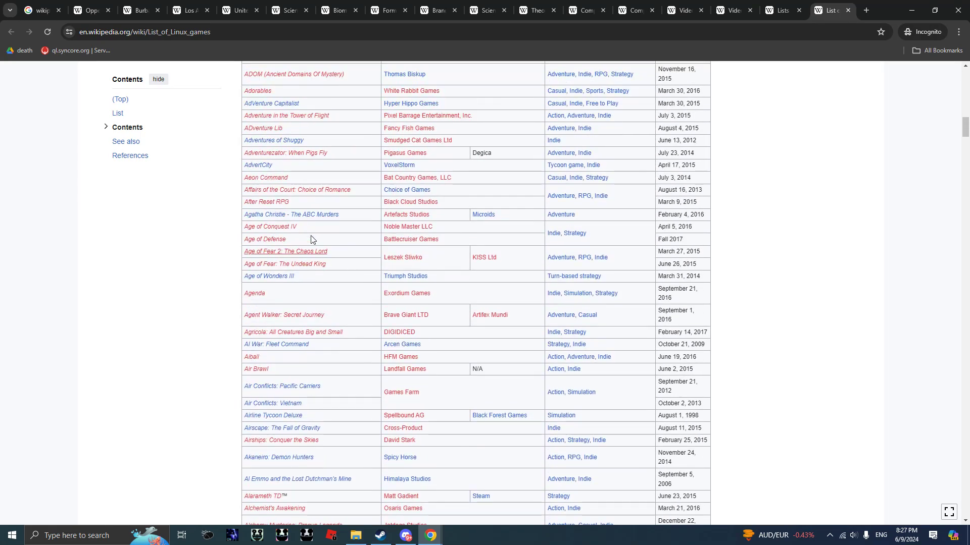
{"action": "scroll", "coordinate": [341, 217], "scroll_direction": "down", "scroll_amount": 3}
{"action": "scroll", "coordinate": [341, 217], "scroll_direction": "down", "scroll_amount": 3}
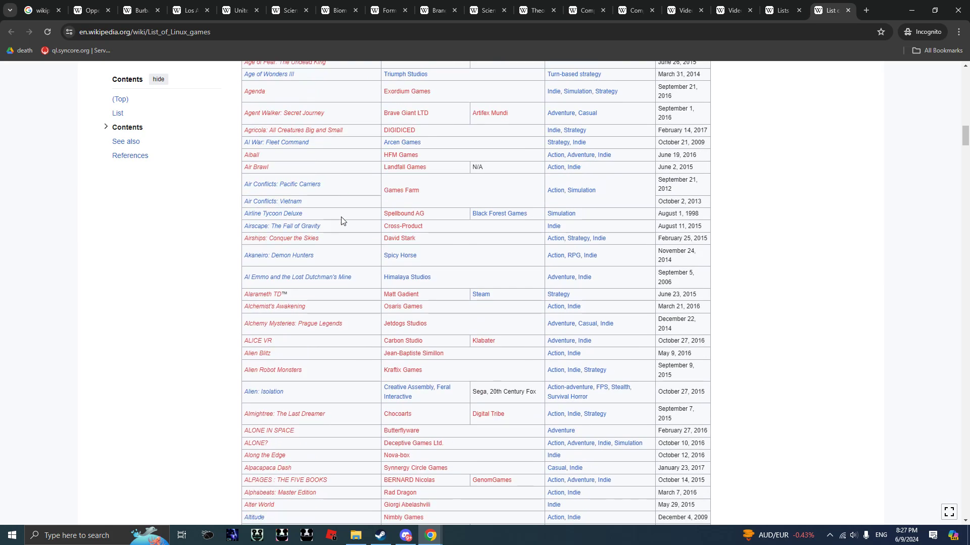
{"action": "scroll", "coordinate": [341, 217], "scroll_direction": "down", "scroll_amount": 3}
{"action": "scroll", "coordinate": [342, 217], "scroll_direction": "down", "scroll_amount": 3}
{"action": "scroll", "coordinate": [341, 221], "scroll_direction": "down", "scroll_amount": 3}
{"action": "scroll", "coordinate": [341, 221], "scroll_direction": "down", "scroll_amount": 3}
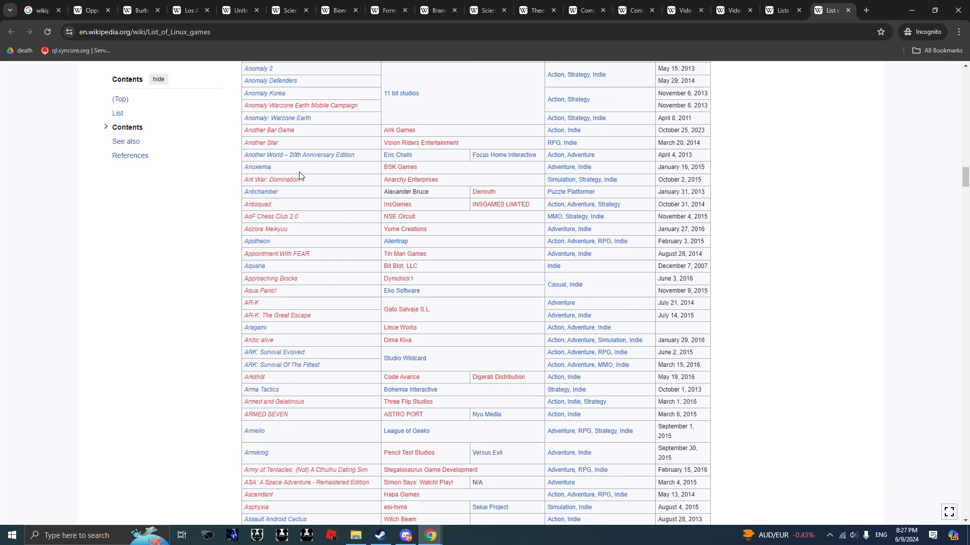
{"action": "scroll", "coordinate": [300, 176], "scroll_direction": "up", "scroll_amount": 1}
{"action": "scroll", "coordinate": [301, 175], "scroll_direction": "up", "scroll_amount": 2}
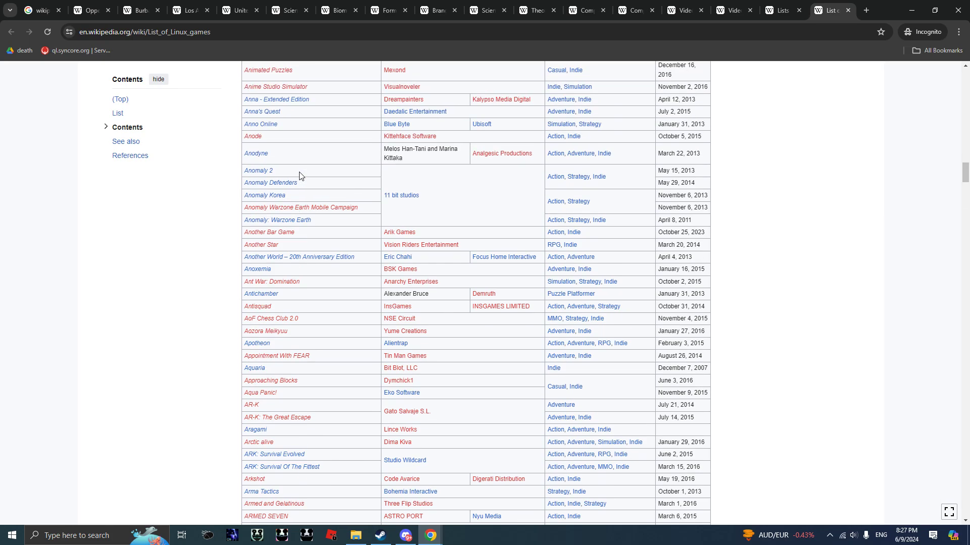
{"action": "scroll", "coordinate": [300, 176], "scroll_direction": "up", "scroll_amount": 3}
{"action": "scroll", "coordinate": [301, 176], "scroll_direction": "up", "scroll_amount": 2}
{"action": "scroll", "coordinate": [300, 176], "scroll_direction": "up", "scroll_amount": 2}
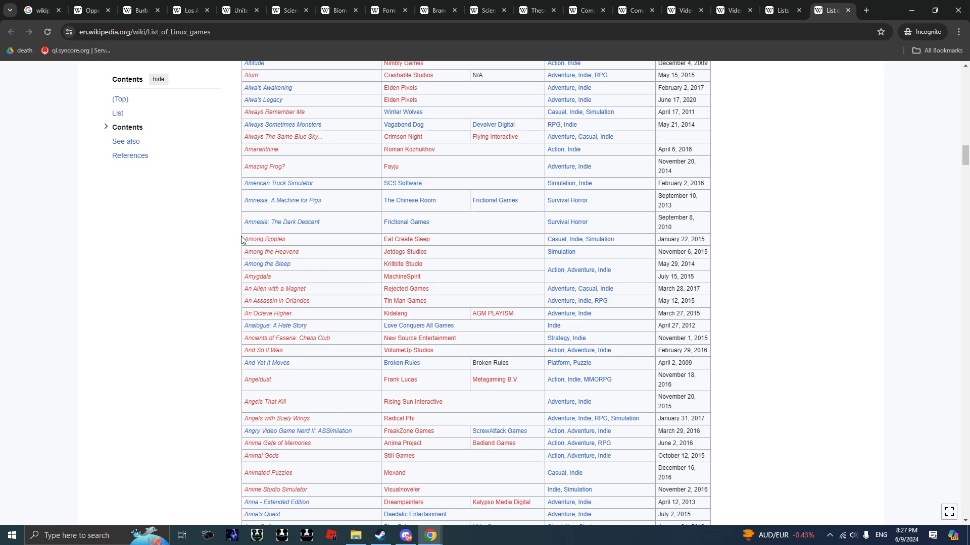
- Clear the stray table selection and close the List of Linux games tab
{"action": "left_click_drag", "start_coordinate": [241, 240], "coordinate": [311, 257]}
{"action": "left_click", "coordinate": [181, 279]}
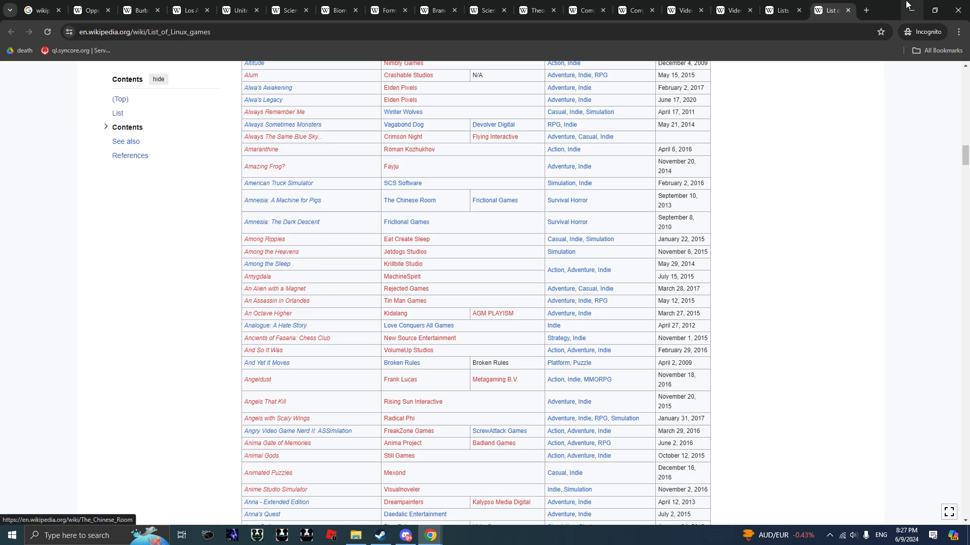
{"action": "left_click", "coordinate": [847, 10]}
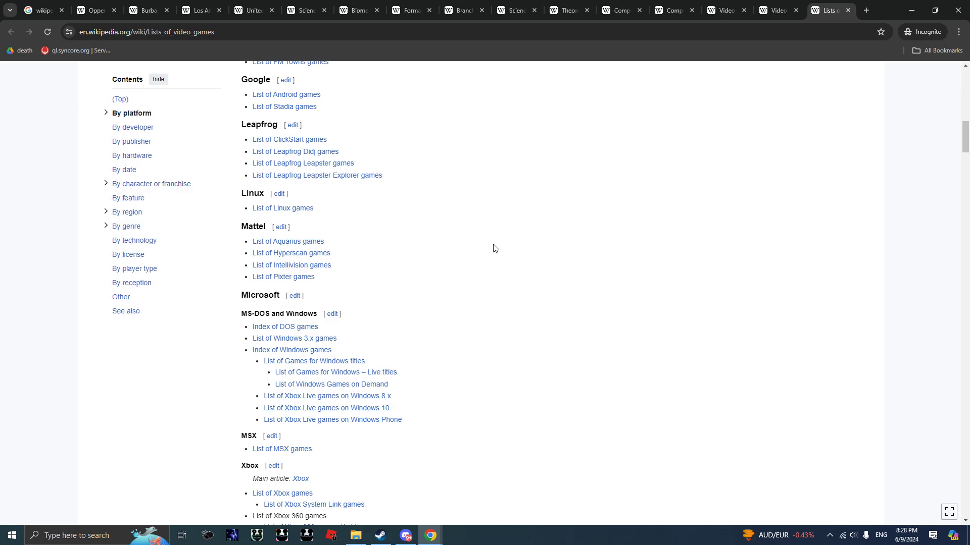
{"action": "scroll", "coordinate": [493, 247], "scroll_direction": "down", "scroll_amount": 5}
{"action": "scroll", "coordinate": [492, 247], "scroll_direction": "down", "scroll_amount": 5}
{"action": "scroll", "coordinate": [493, 247], "scroll_direction": "down", "scroll_amount": 5}
{"action": "scroll", "coordinate": [493, 247], "scroll_direction": "down", "scroll_amount": 5}
{"action": "scroll", "coordinate": [493, 247], "scroll_direction": "down", "scroll_amount": 4}
{"action": "scroll", "coordinate": [493, 248], "scroll_direction": "down", "scroll_amount": 4}
{"action": "scroll", "coordinate": [494, 247], "scroll_direction": "down", "scroll_amount": 4}
{"action": "scroll", "coordinate": [487, 271], "scroll_direction": "down", "scroll_amount": 4}
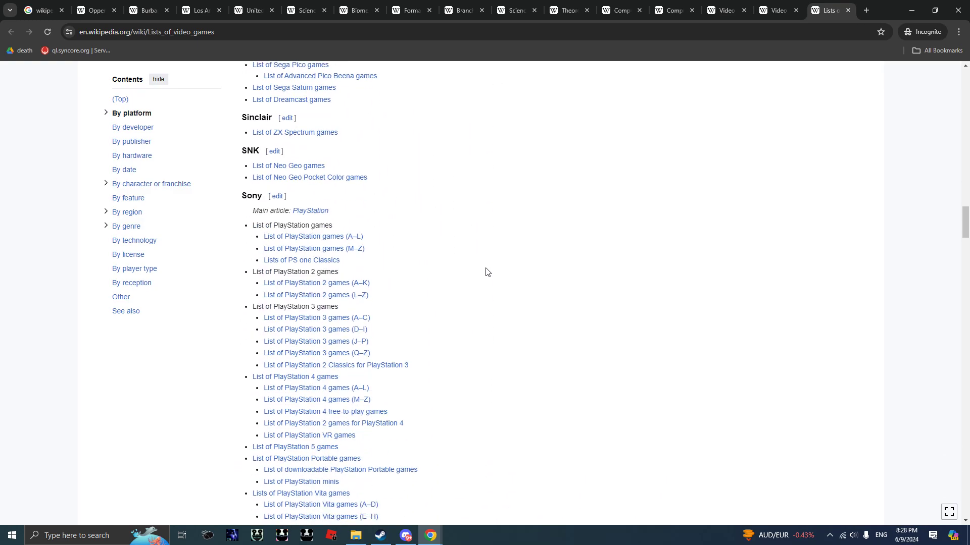
{"action": "scroll", "coordinate": [487, 272], "scroll_direction": "down", "scroll_amount": 5}
{"action": "scroll", "coordinate": [488, 272], "scroll_direction": "down", "scroll_amount": 4}
{"action": "scroll", "coordinate": [487, 272], "scroll_direction": "up", "scroll_amount": 5}
{"action": "scroll", "coordinate": [488, 271], "scroll_direction": "up", "scroll_amount": 8}
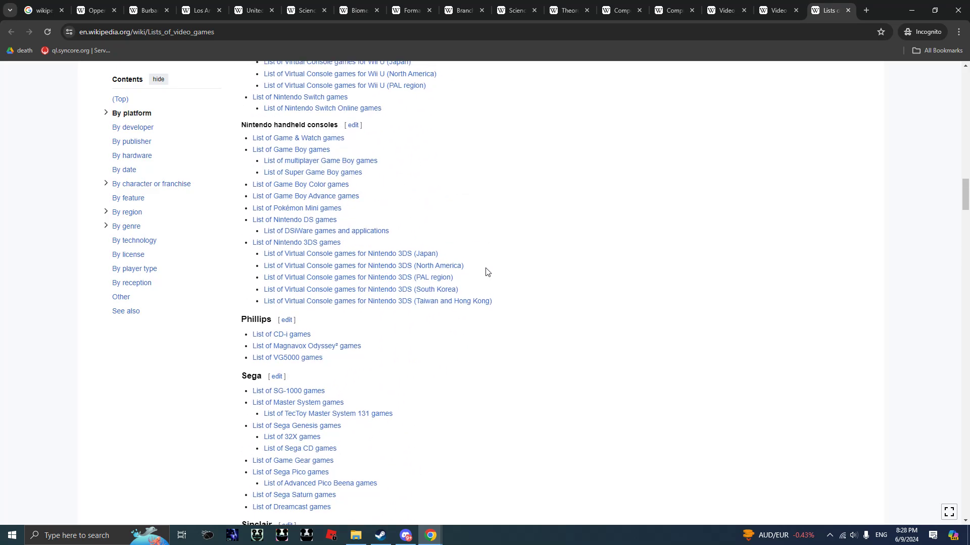
{"action": "scroll", "coordinate": [488, 272], "scroll_direction": "up", "scroll_amount": 8}
{"action": "scroll", "coordinate": [487, 271], "scroll_direction": "up", "scroll_amount": 8}
{"action": "scroll", "coordinate": [487, 271], "scroll_direction": "up", "scroll_amount": 5}
{"action": "scroll", "coordinate": [487, 271], "scroll_direction": "down", "scroll_amount": 3}
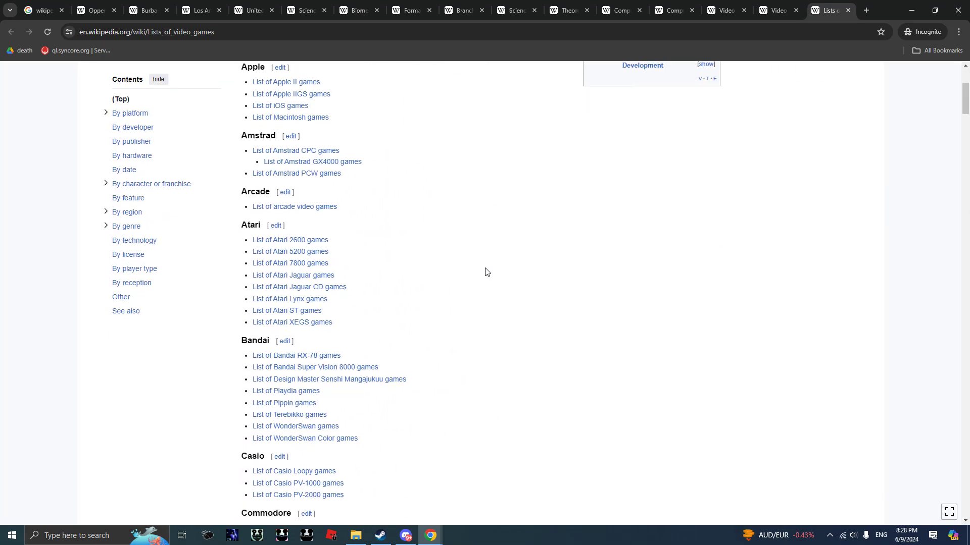
{"action": "scroll", "coordinate": [486, 271], "scroll_direction": "down", "scroll_amount": 5}
{"action": "scroll", "coordinate": [486, 271], "scroll_direction": "down", "scroll_amount": 5}
{"action": "scroll", "coordinate": [485, 271], "scroll_direction": "down", "scroll_amount": 1}
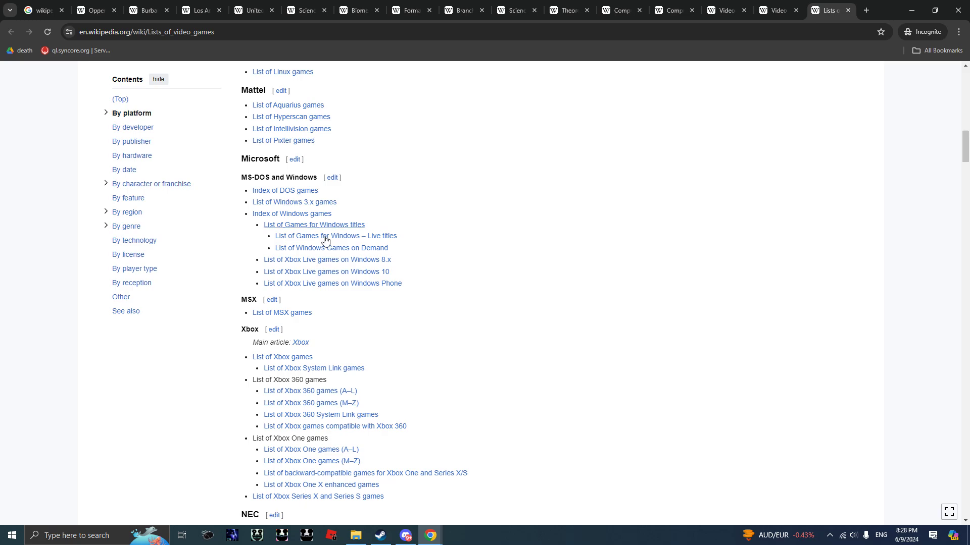
{"action": "scroll", "coordinate": [363, 227], "scroll_direction": "down", "scroll_amount": 1}
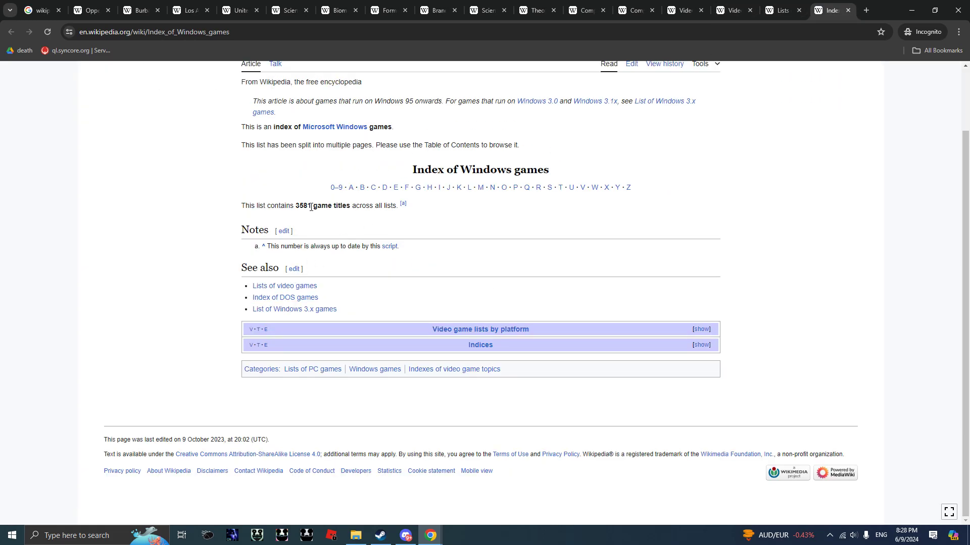
- Follow 'Index of Windows games' under Microsoft, opening its 3581-title index
{"action": "left_click_drag", "start_coordinate": [313, 205], "coordinate": [341, 206]}
- Browse the Windows games 'A' index, then go back to the main index
{"action": "left_click", "coordinate": [350, 187]}
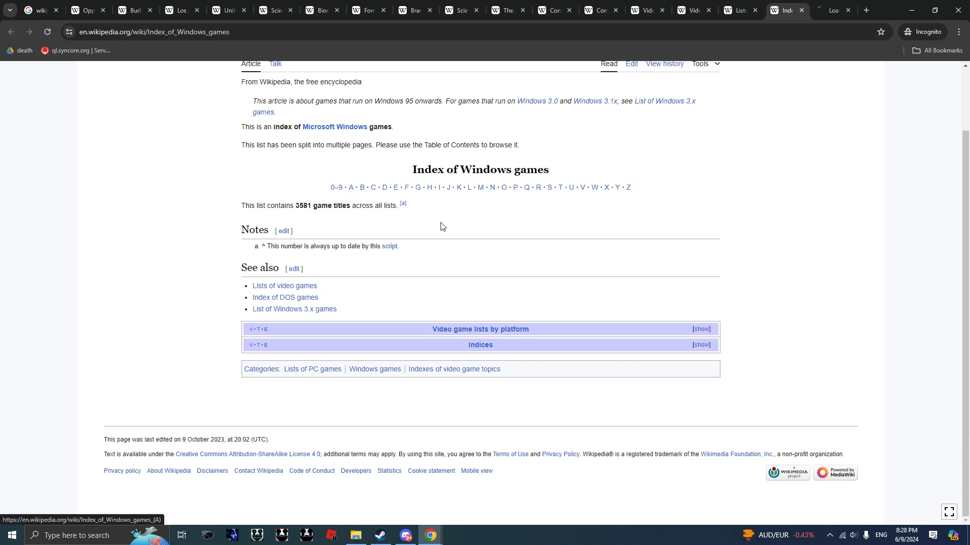
{"action": "scroll", "coordinate": [223, 246], "scroll_direction": "down", "scroll_amount": 1}
{"action": "scroll", "coordinate": [222, 246], "scroll_direction": "down", "scroll_amount": 8}
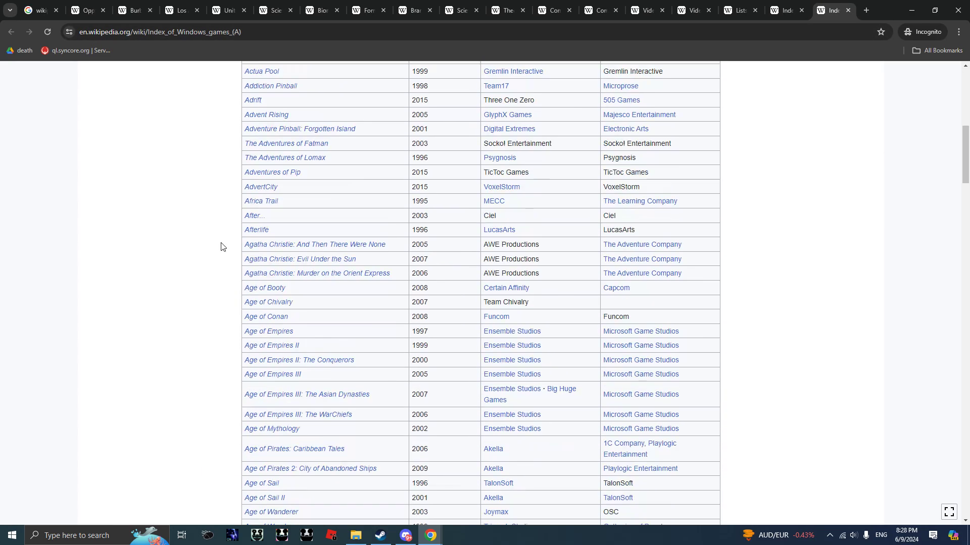
{"action": "scroll", "coordinate": [222, 246], "scroll_direction": "down", "scroll_amount": 3}
{"action": "scroll", "coordinate": [219, 249], "scroll_direction": "up", "scroll_amount": 5}
{"action": "scroll", "coordinate": [215, 250], "scroll_direction": "up", "scroll_amount": 4}
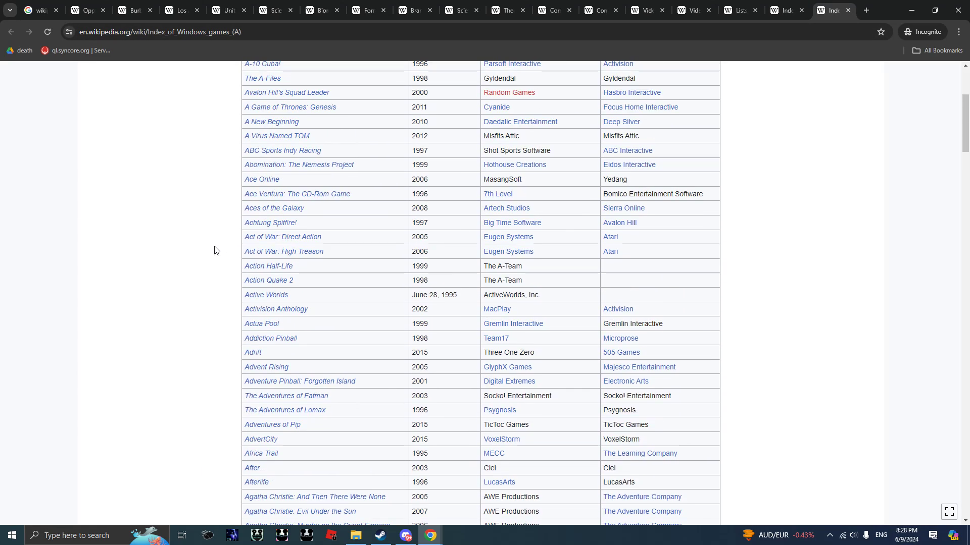
{"action": "scroll", "coordinate": [370, 293], "scroll_direction": "down", "scroll_amount": 2}
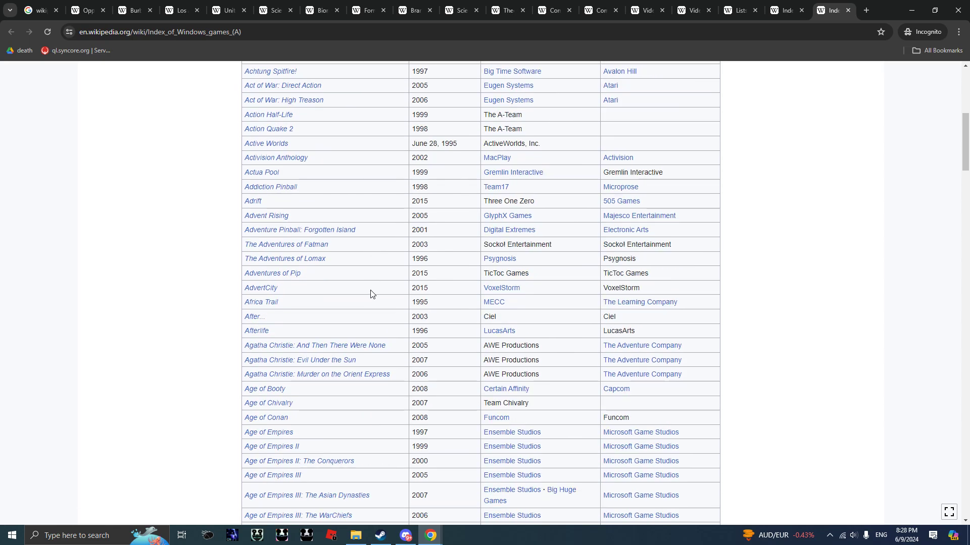
{"action": "scroll", "coordinate": [371, 294], "scroll_direction": "down", "scroll_amount": 5}
{"action": "scroll", "coordinate": [370, 293], "scroll_direction": "down", "scroll_amount": 5}
{"action": "scroll", "coordinate": [371, 294], "scroll_direction": "down", "scroll_amount": 5}
{"action": "scroll", "coordinate": [371, 294], "scroll_direction": "down", "scroll_amount": 4}
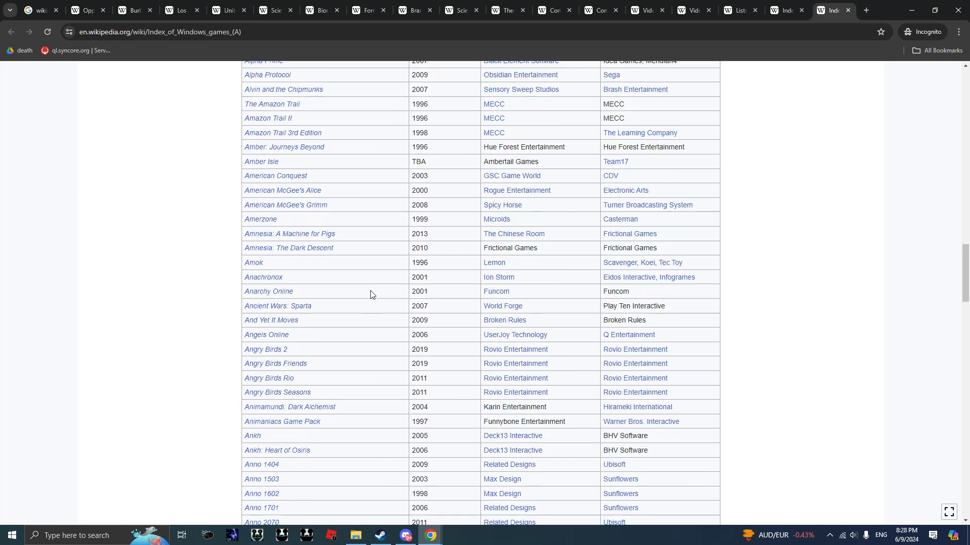
{"action": "scroll", "coordinate": [371, 293], "scroll_direction": "down", "scroll_amount": 4}
{"action": "scroll", "coordinate": [370, 293], "scroll_direction": "down", "scroll_amount": 2}
{"action": "scroll", "coordinate": [371, 293], "scroll_direction": "down", "scroll_amount": 3}
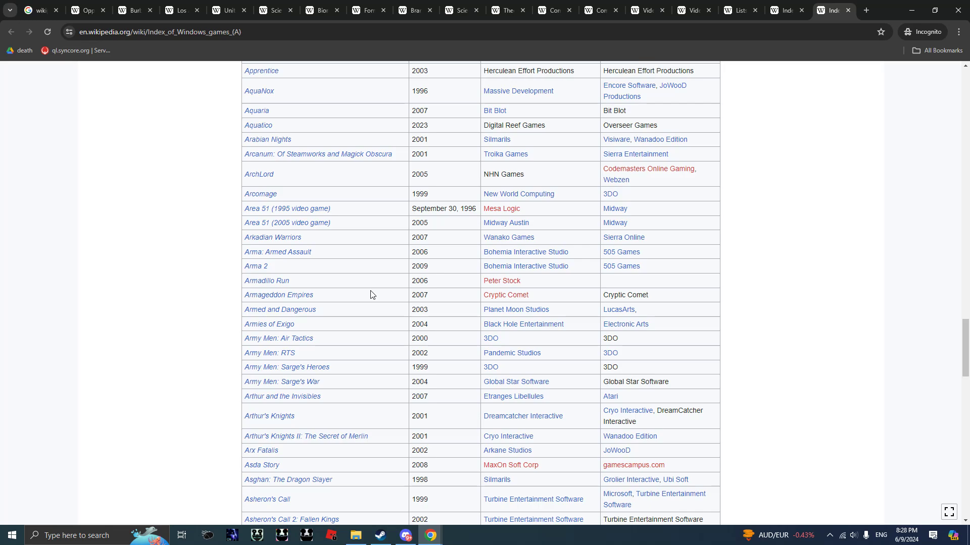
{"action": "scroll", "coordinate": [371, 294], "scroll_direction": "up", "scroll_amount": 3}
{"action": "scroll", "coordinate": [371, 294], "scroll_direction": "up", "scroll_amount": 3}
{"action": "scroll", "coordinate": [370, 293], "scroll_direction": "up", "scroll_amount": 2}
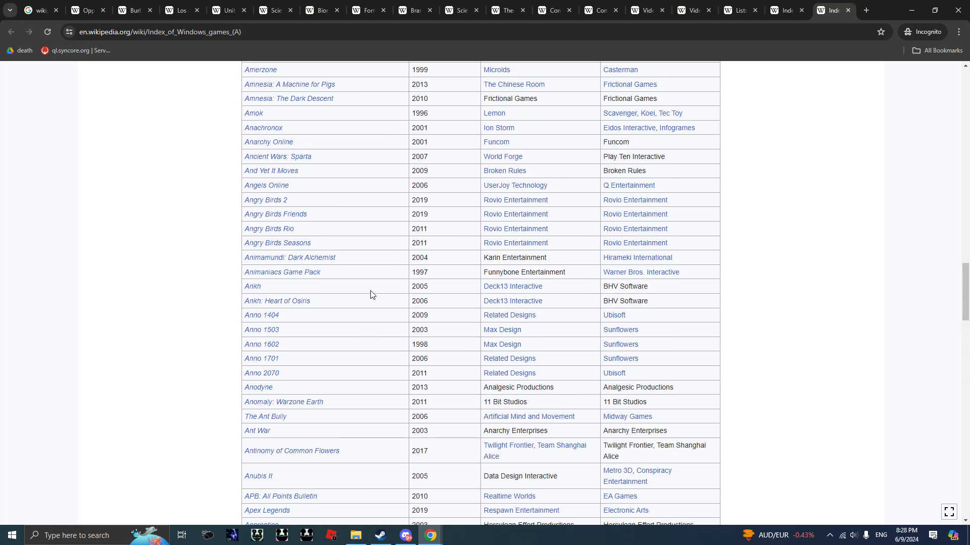
{"action": "scroll", "coordinate": [370, 294], "scroll_direction": "up", "scroll_amount": 3}
{"action": "scroll", "coordinate": [371, 294], "scroll_direction": "up", "scroll_amount": 2}
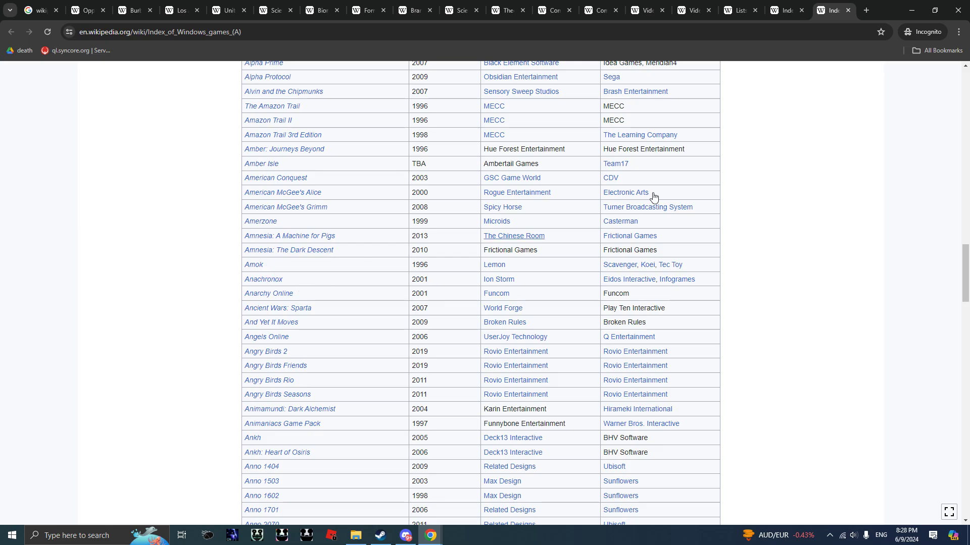
{"action": "key", "text": "alt+Left"}
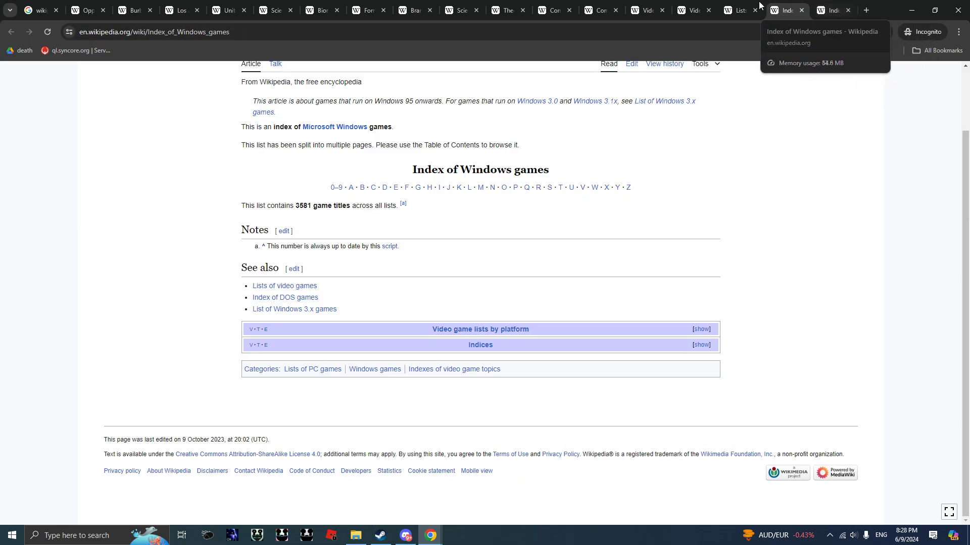
- Close the Index of Windows games tabs
{"action": "left_click", "coordinate": [849, 11]}
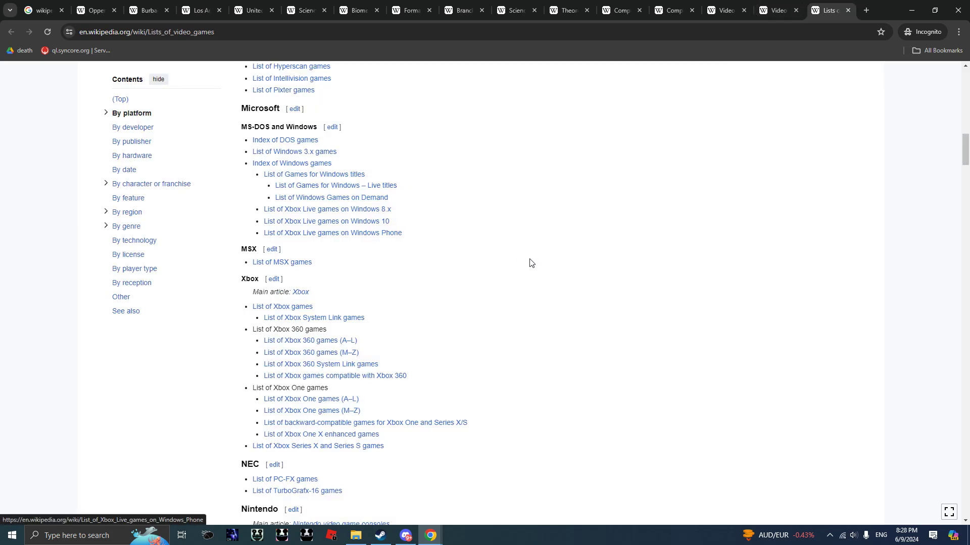
{"action": "scroll", "coordinate": [531, 265], "scroll_direction": "down", "scroll_amount": 3}
{"action": "scroll", "coordinate": [530, 265], "scroll_direction": "down", "scroll_amount": 3}
{"action": "scroll", "coordinate": [520, 274], "scroll_direction": "down", "scroll_amount": 2}
{"action": "scroll", "coordinate": [521, 275], "scroll_direction": "down", "scroll_amount": 5}
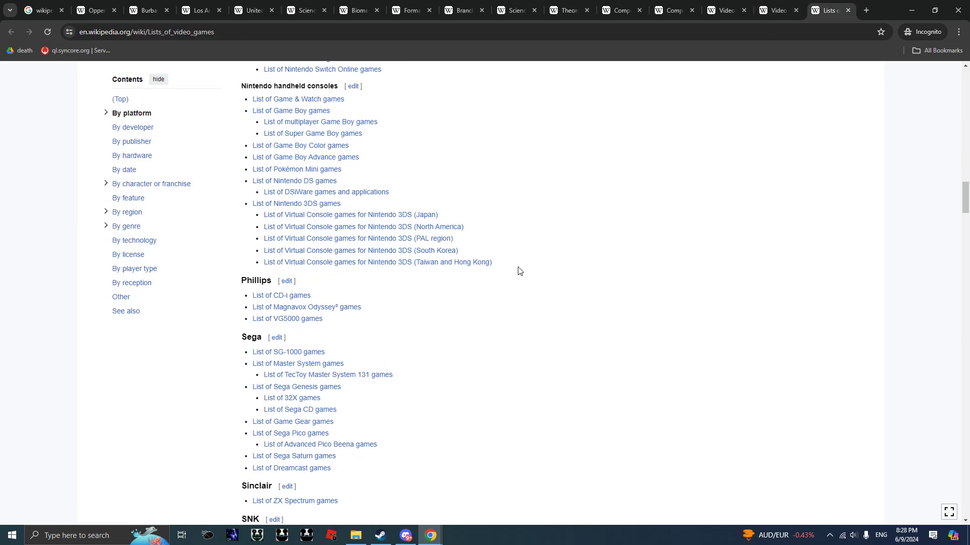
{"action": "scroll", "coordinate": [492, 265], "scroll_direction": "down", "scroll_amount": 4}
{"action": "scroll", "coordinate": [491, 263], "scroll_direction": "down", "scroll_amount": 4}
{"action": "scroll", "coordinate": [491, 264], "scroll_direction": "down", "scroll_amount": 4}
{"action": "scroll", "coordinate": [491, 264], "scroll_direction": "down", "scroll_amount": 5}
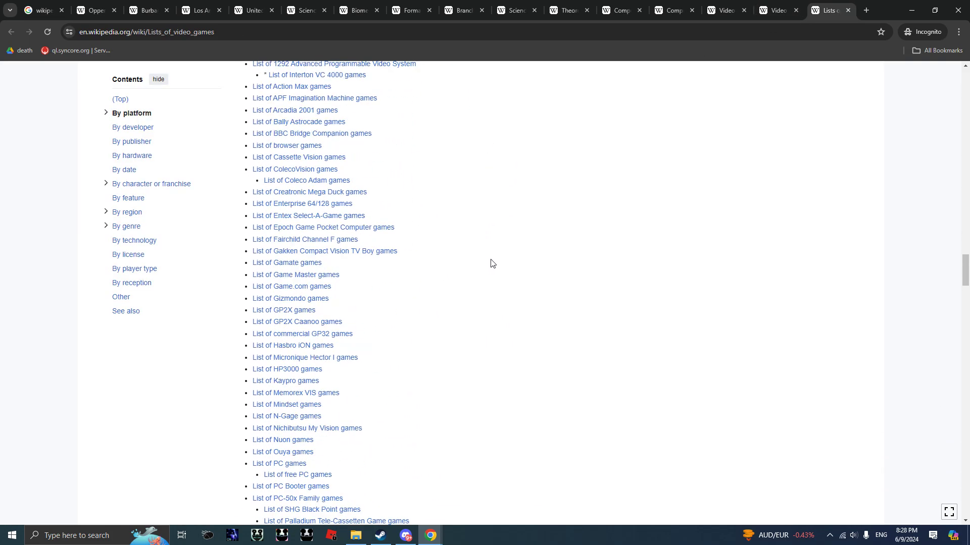
{"action": "scroll", "coordinate": [491, 264], "scroll_direction": "down", "scroll_amount": 4}
{"action": "left_click_drag", "start_coordinate": [966, 288], "coordinate": [966, 377]}
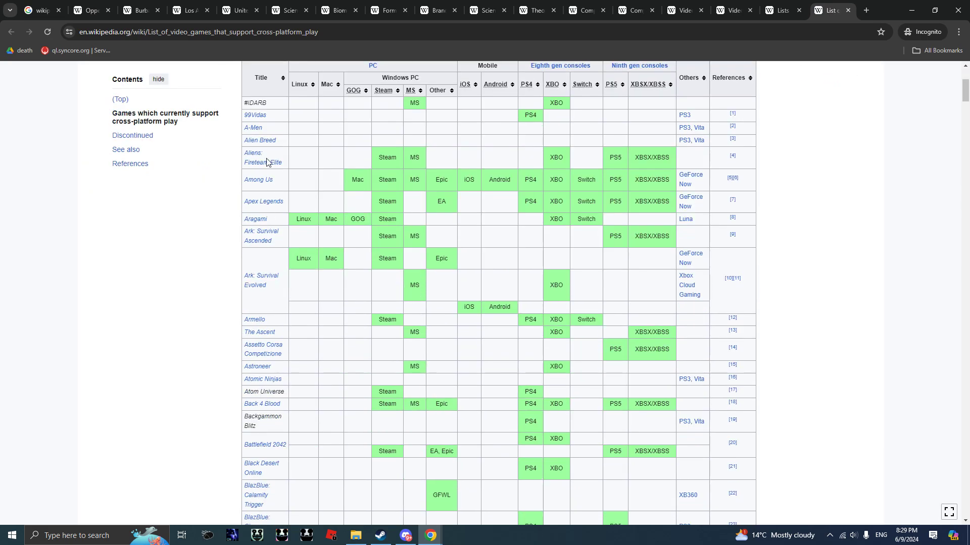
- Open 'Among Us' from the cross-platform table in a new tab and view it
{"action": "middle_click", "coordinate": [258, 180]}
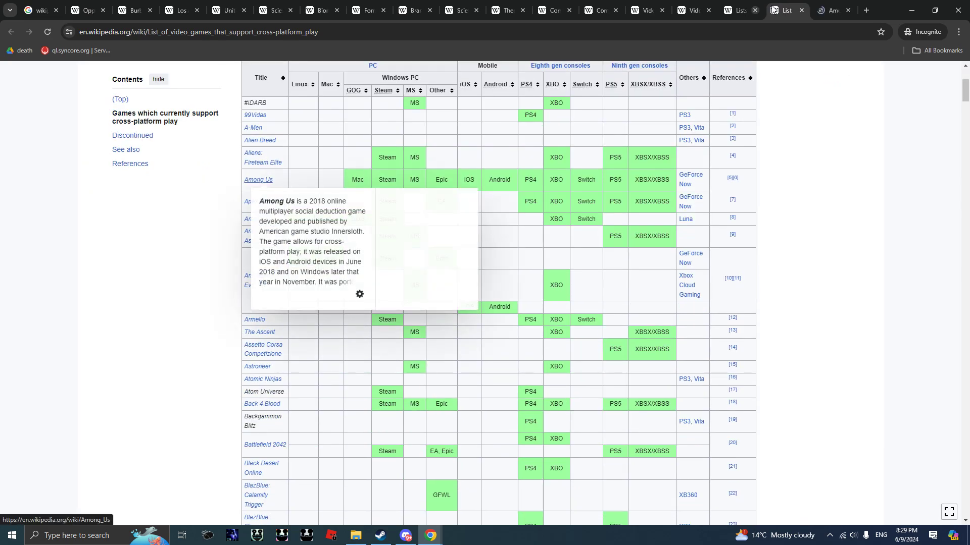
{"action": "left_click", "coordinate": [834, 10]}
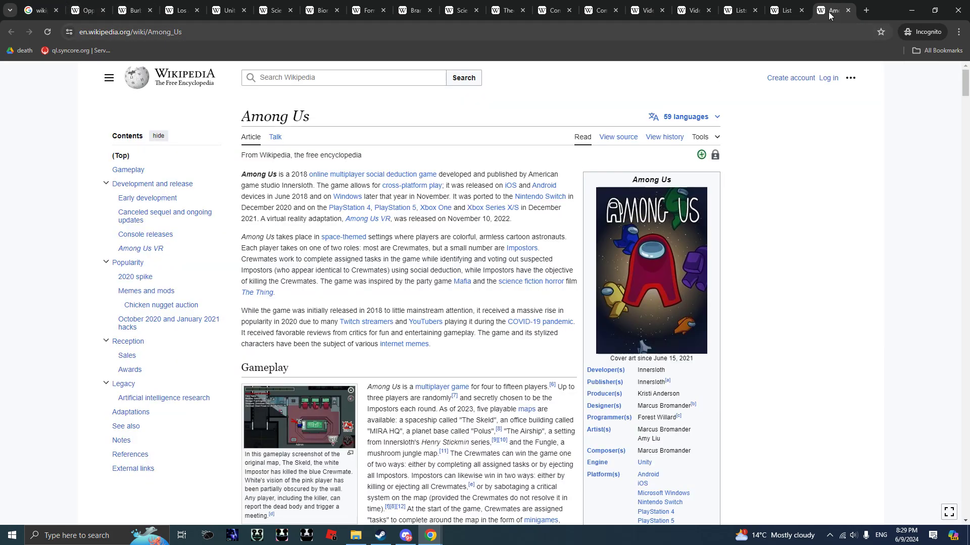